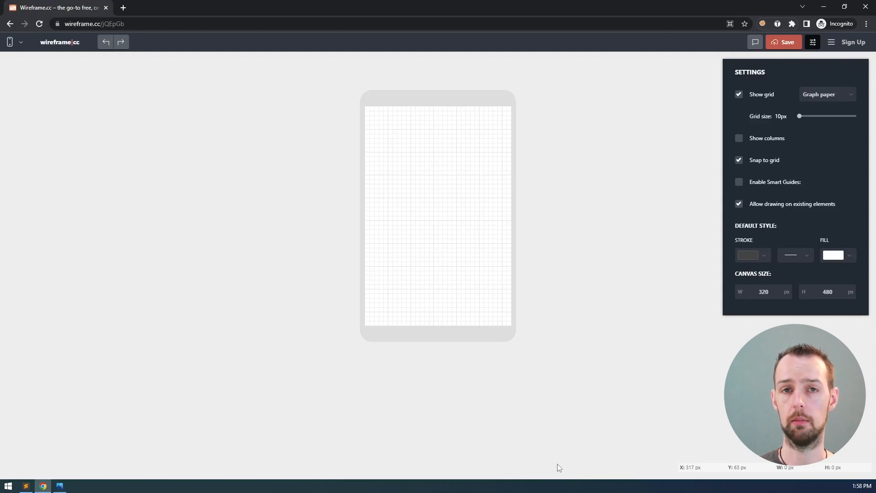
Switch to the storyboard image creating-a-wireframe-app-storyboard.png for reference
{"action": "key", "text": "alt+Tab"}
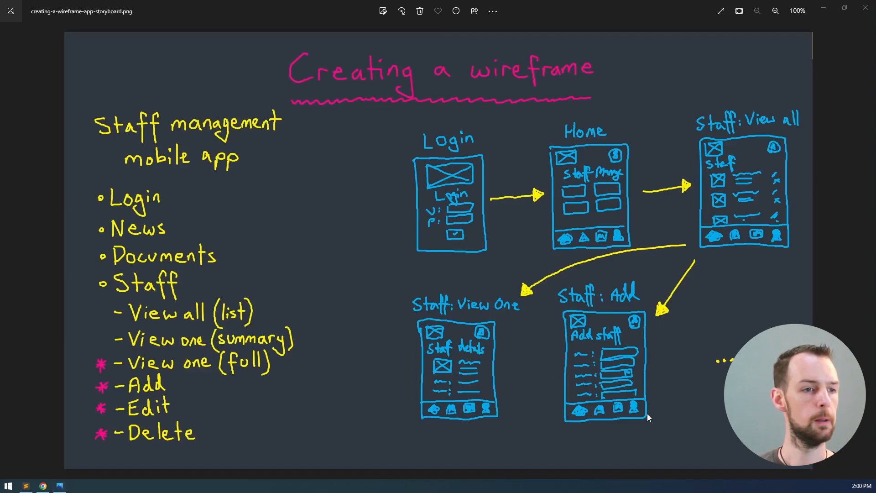
Switch back to the Wireframe.cc editor showing the blank 320×480 px phone canvas
{"action": "key", "text": "alt+Tab"}
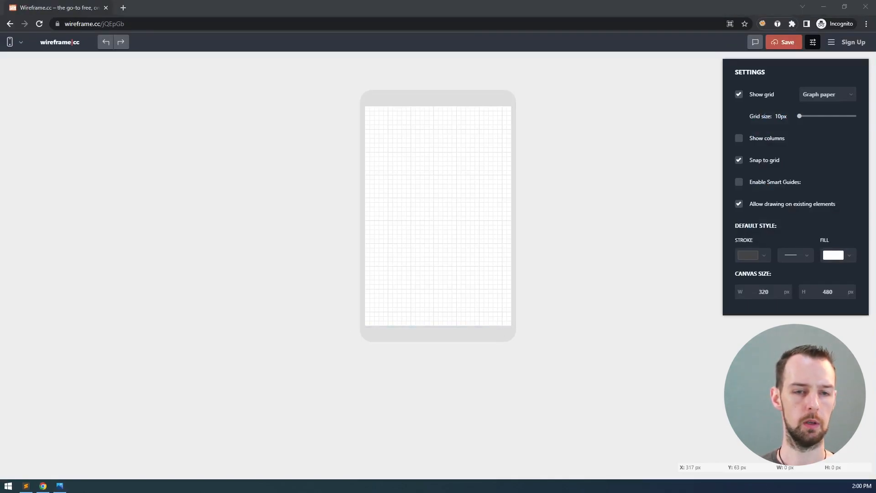
Draw a box across the top of the phone canvas and make it an Image placeholder
{"action": "left_click", "coordinate": [260, 1]}
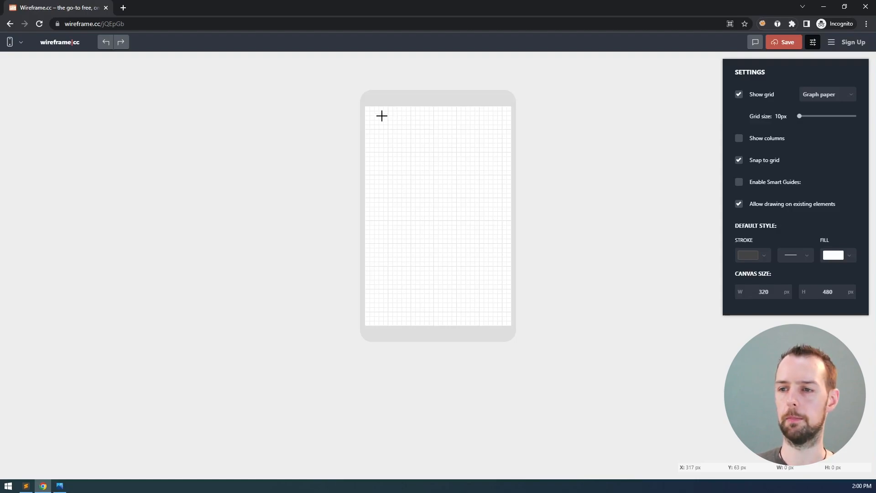
{"action": "mouse_move", "coordinate": [383, 116]}
{"action": "left_mouse_down"}
{"action": "mouse_move", "coordinate": [442, 186]}
{"action": "mouse_move", "coordinate": [502, 187]}
{"action": "mouse_move", "coordinate": [494, 180]}
{"action": "left_mouse_up"}
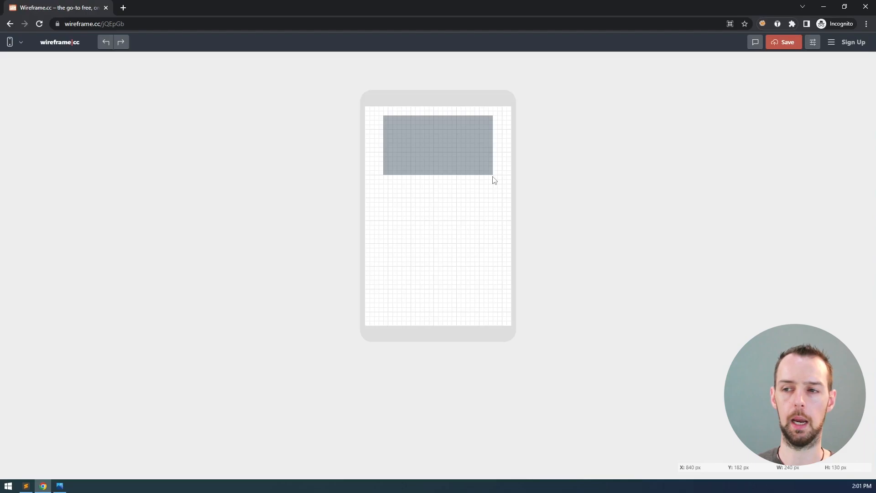
{"action": "left_click_drag", "start_coordinate": [493, 177], "coordinate": [492, 176]}
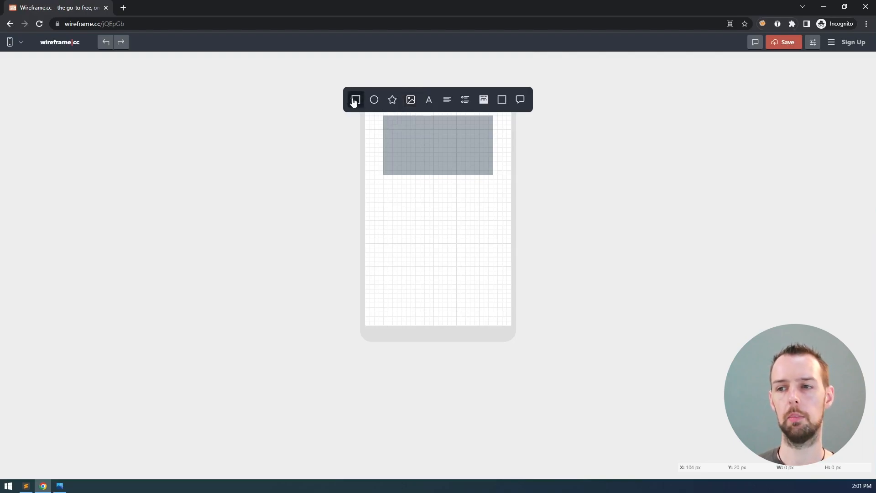
{"action": "left_click", "coordinate": [411, 103]}
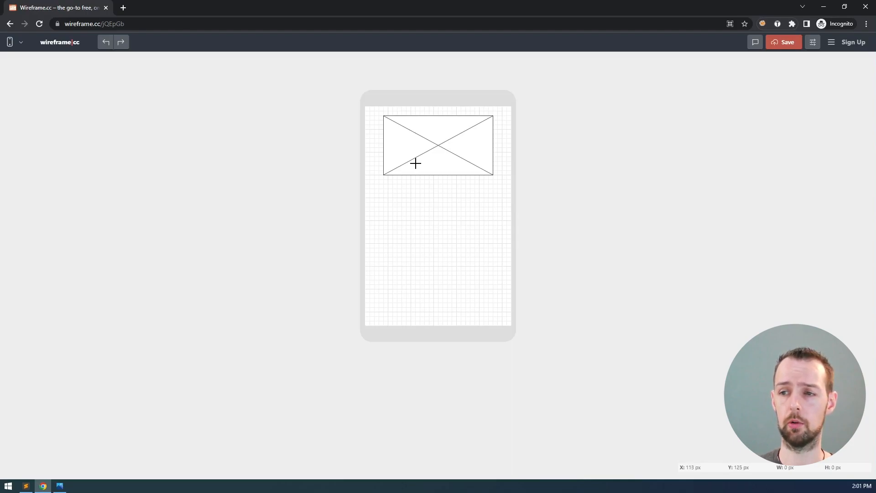
Add a text element inside the image placeholder reading 'Logo'
{"action": "left_click_drag", "start_coordinate": [412, 163], "coordinate": [467, 176]}
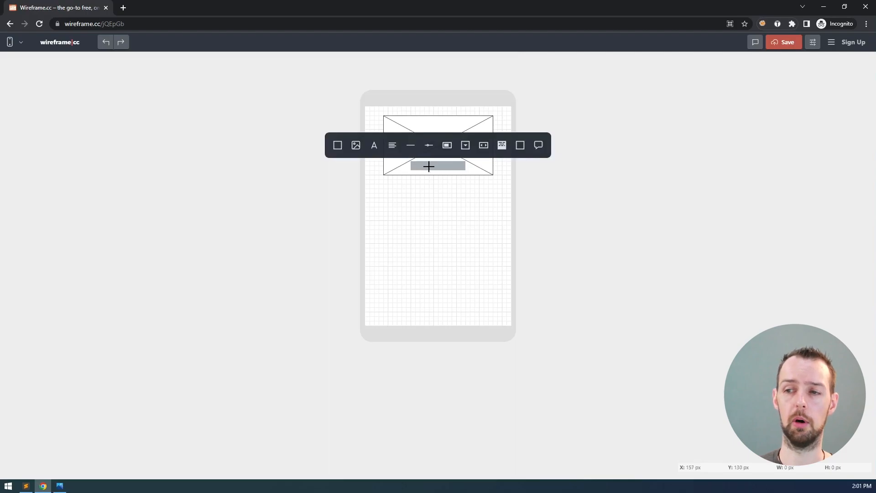
{"action": "left_click", "coordinate": [375, 147]}
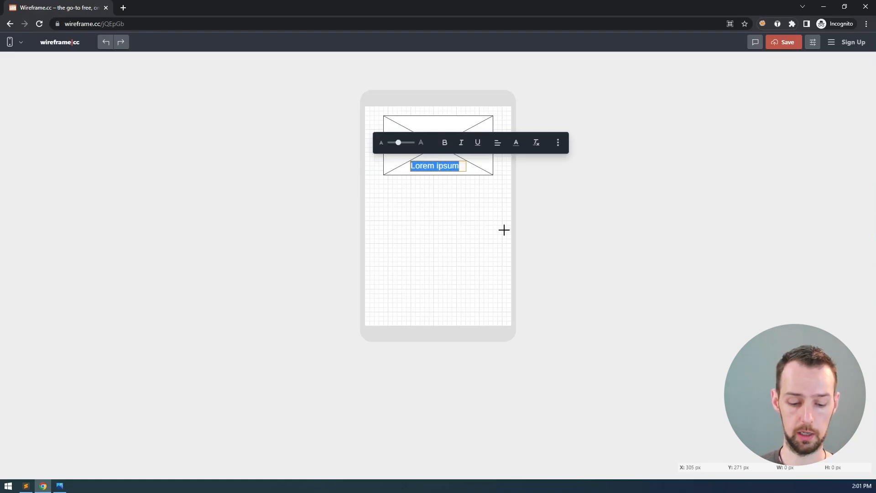
{"action": "type", "text": "Company logo"}
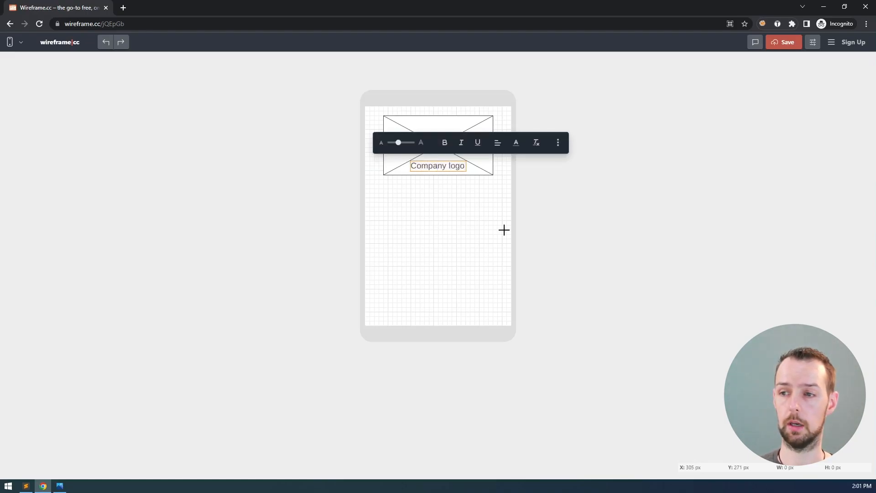
{"action": "key", "text": "ctrl+a"}
{"action": "type", "text": "Logo"}
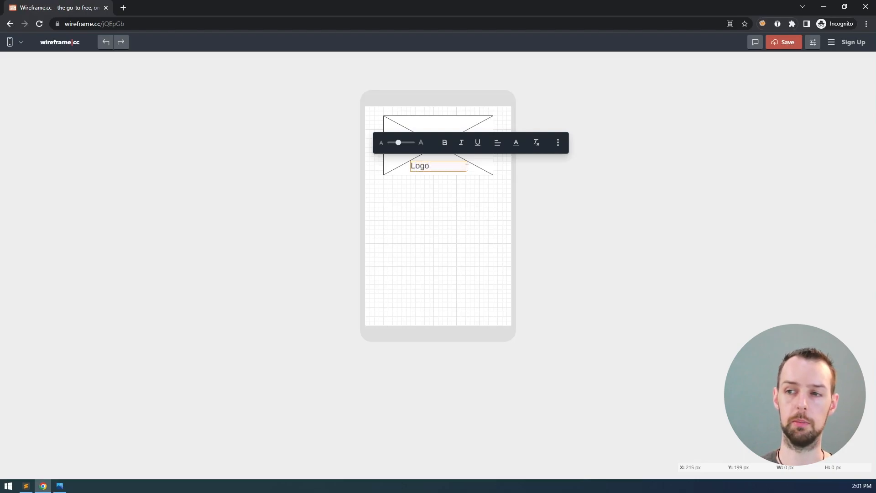
Format the Logo text as centred, smaller and italic, with a new text colour
{"action": "left_click_drag", "start_coordinate": [452, 166], "coordinate": [397, 166]}
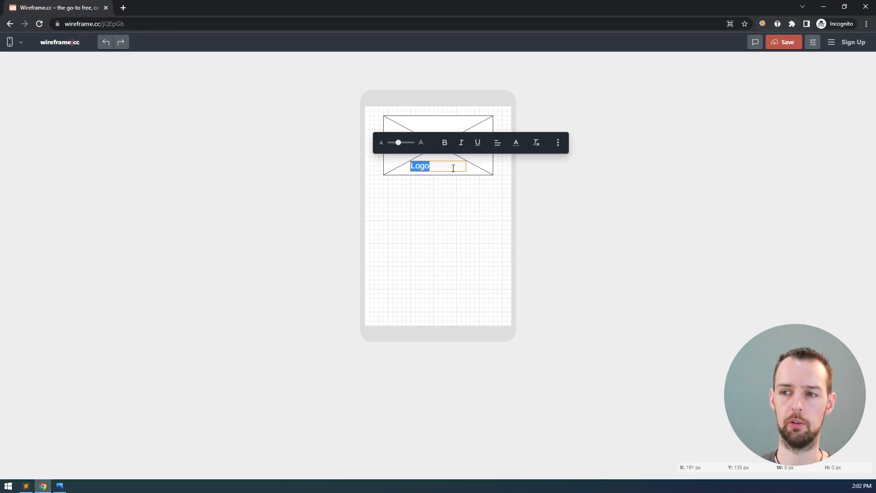
{"action": "left_click", "coordinate": [493, 145]}
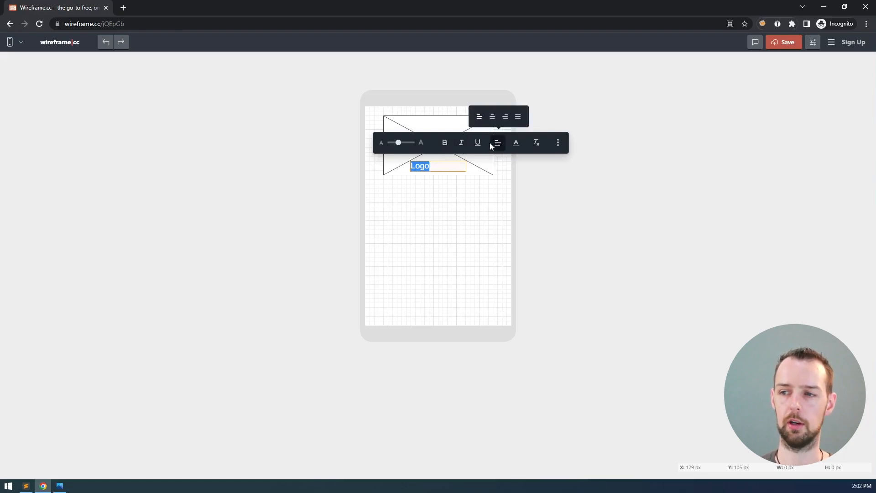
{"action": "left_click", "coordinate": [492, 117]}
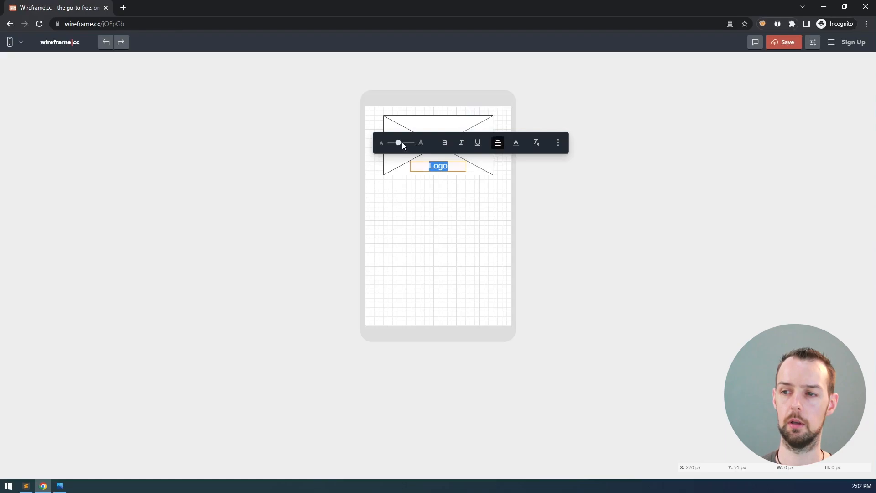
{"action": "left_click_drag", "start_coordinate": [399, 143], "coordinate": [394, 142]}
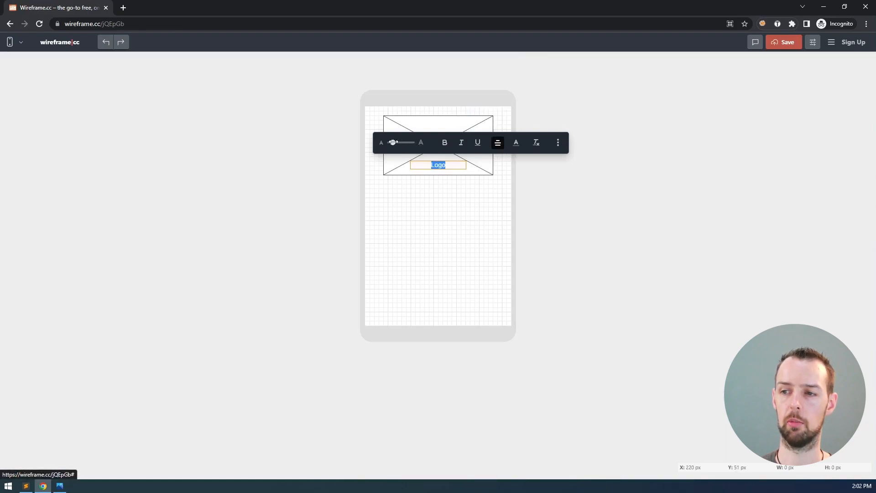
{"action": "left_click", "coordinate": [461, 144]}
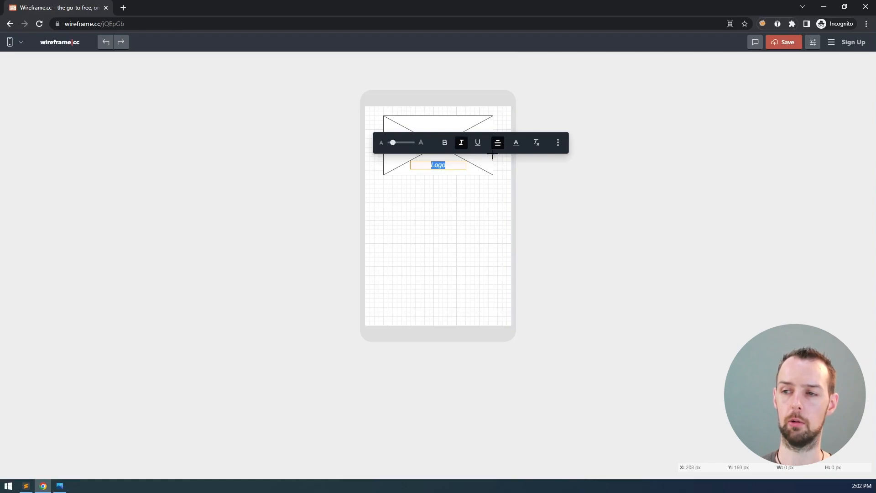
{"action": "left_click", "coordinate": [517, 142]}
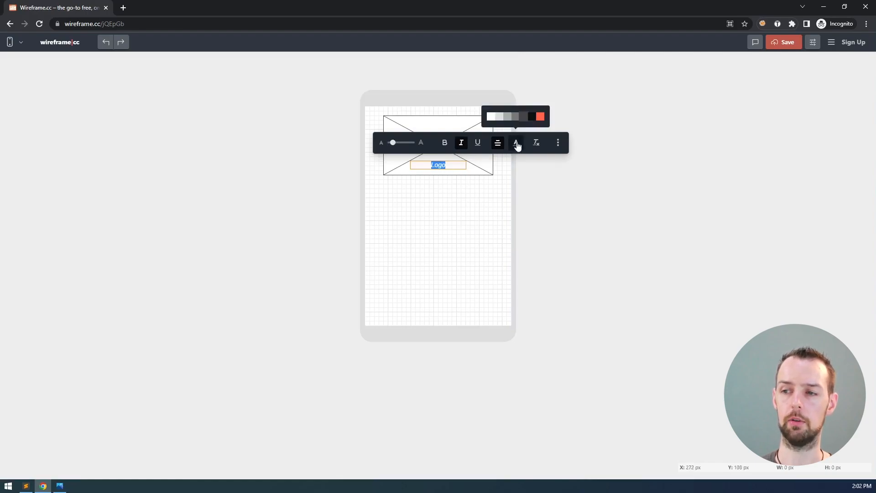
{"action": "left_click", "coordinate": [513, 117]}
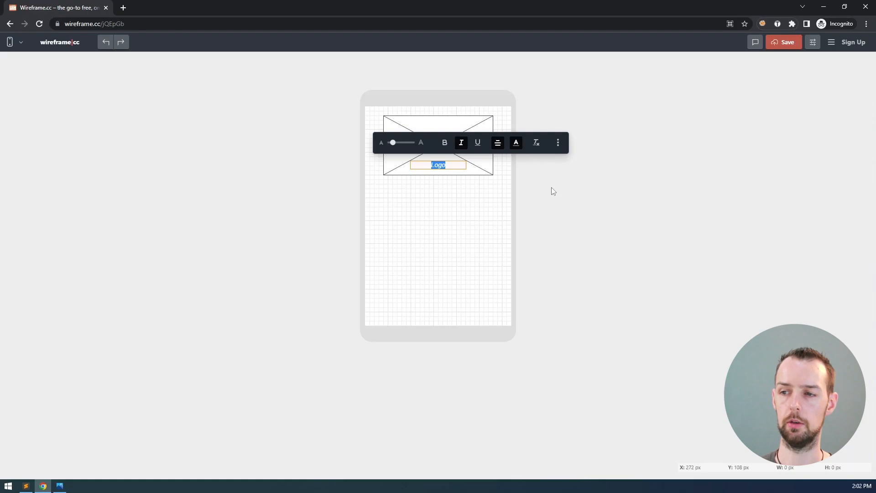
{"action": "left_click", "coordinate": [532, 179]}
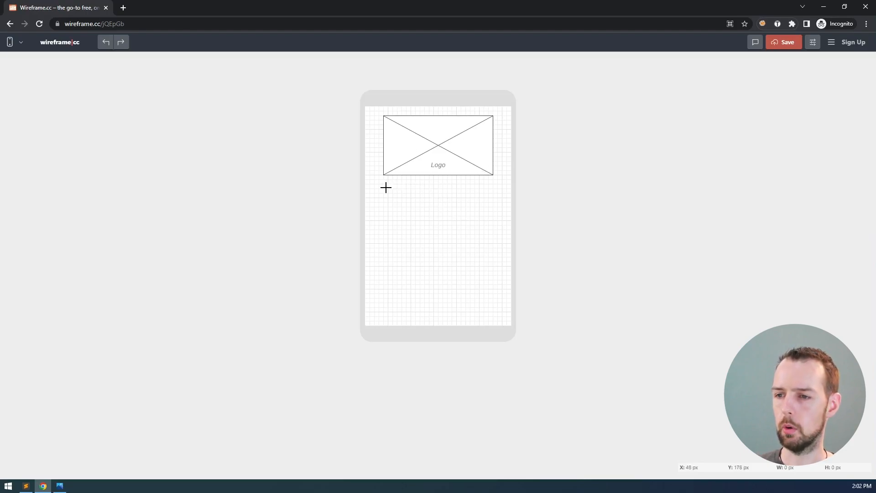
{"action": "mouse_move", "coordinate": [385, 184]}
{"action": "left_mouse_down"}
{"action": "mouse_move", "coordinate": [393, 197]}
{"action": "mouse_move", "coordinate": [493, 208]}
{"action": "left_mouse_up"}
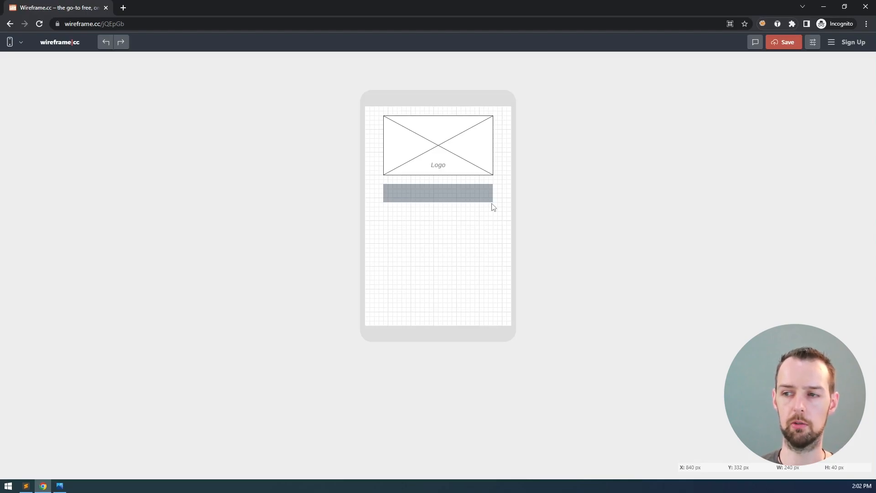
{"action": "left_click", "coordinate": [492, 201]}
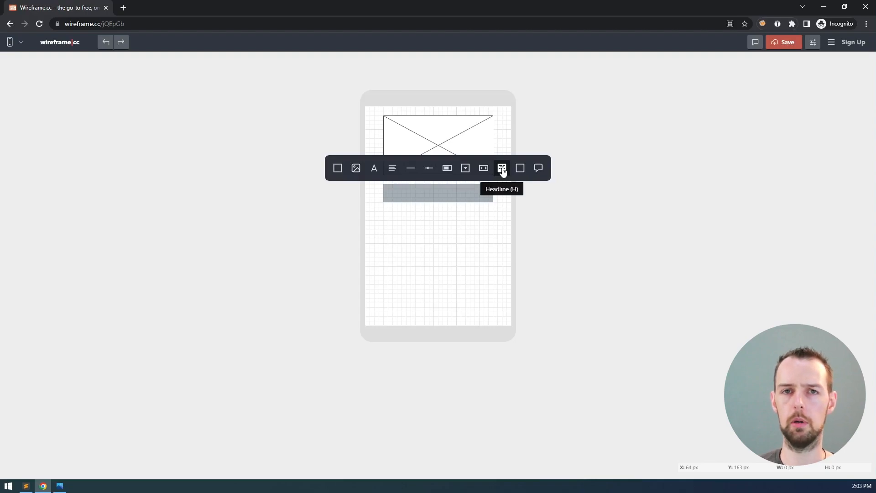
{"action": "left_click", "coordinate": [502, 170]}
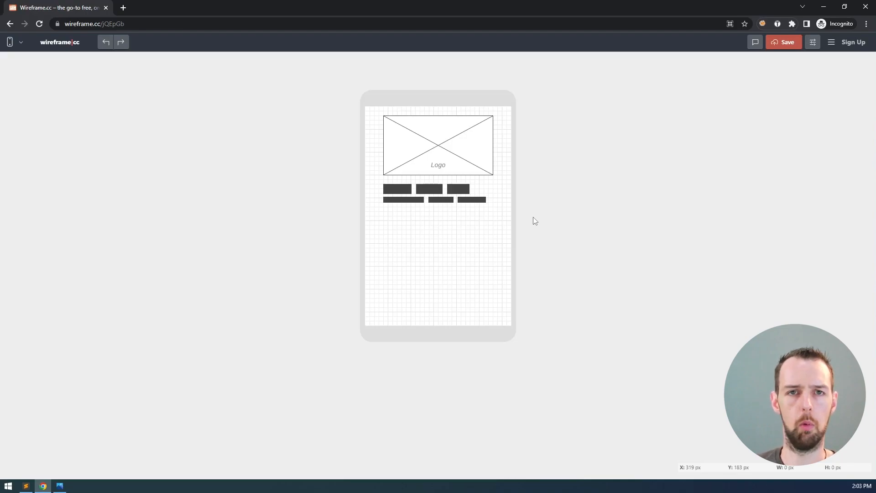
{"action": "left_click", "coordinate": [468, 190]}
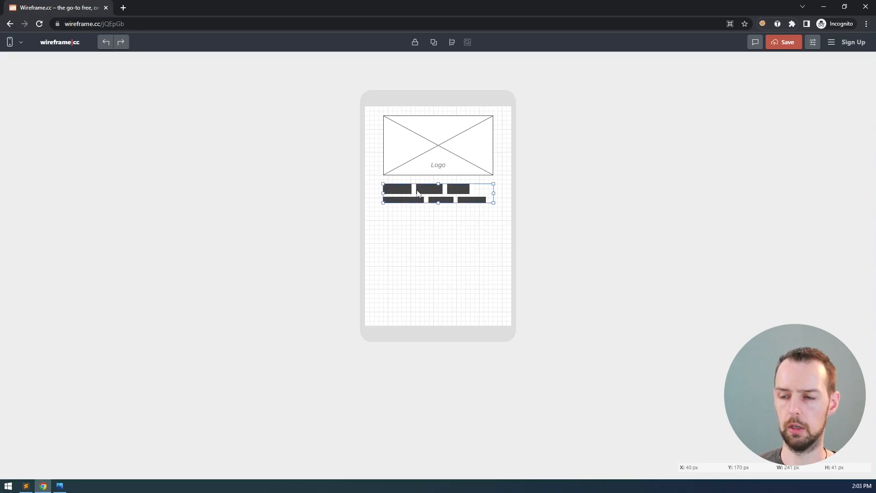
{"action": "key", "text": "Delete"}
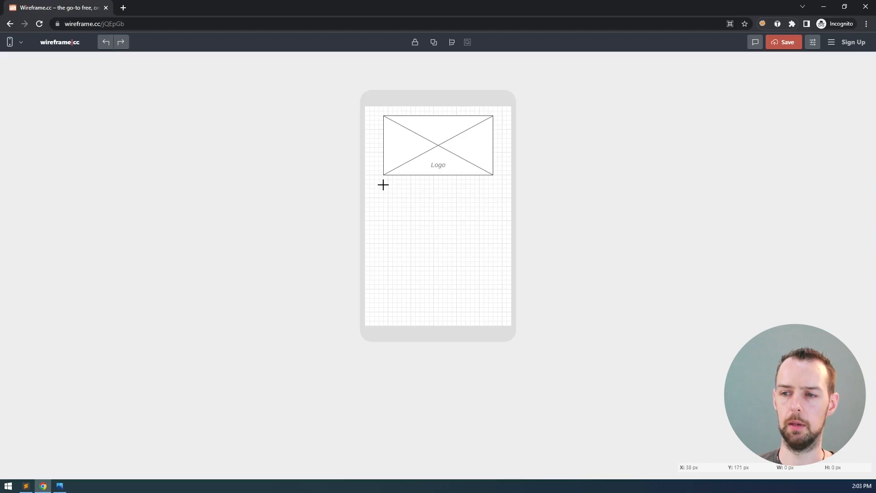
Add a larger, centred 'Login' text heading below the Logo placeholder
{"action": "mouse_move", "coordinate": [383, 185]}
{"action": "left_mouse_down"}
{"action": "mouse_move", "coordinate": [385, 196]}
{"action": "mouse_move", "coordinate": [495, 208]}
{"action": "left_mouse_up"}
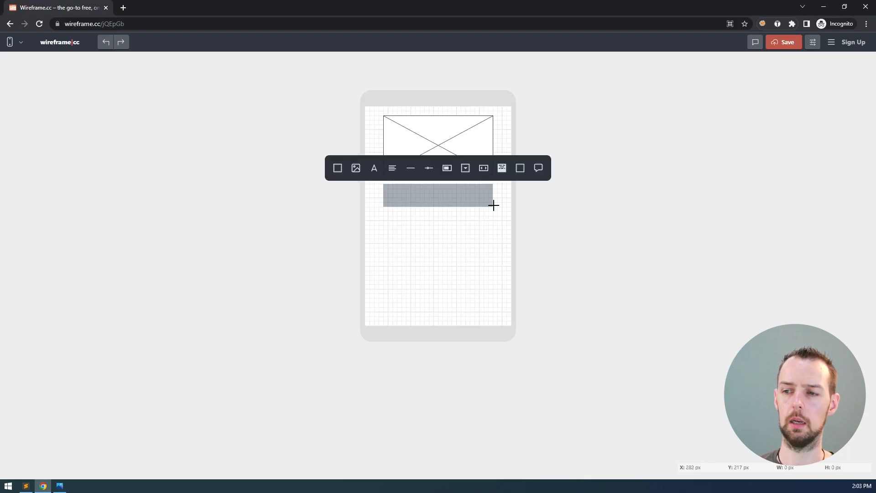
{"action": "left_click", "coordinate": [374, 168]}
{"action": "type", "text": "Login"}
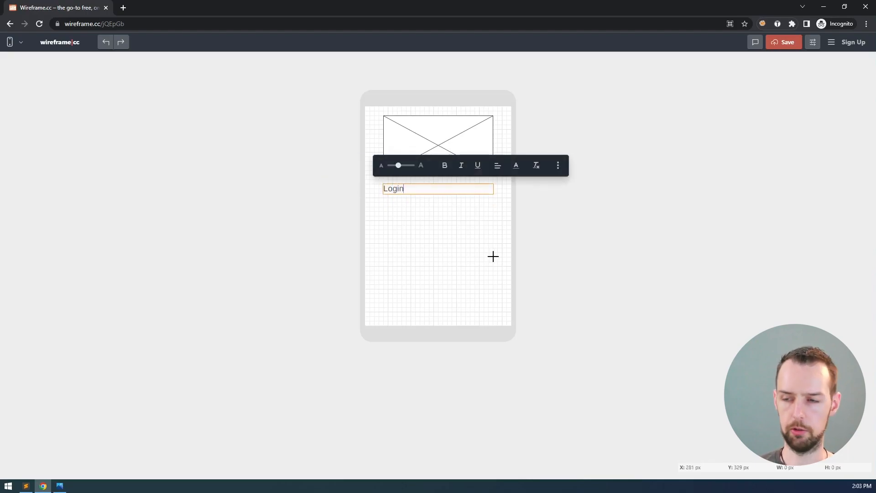
{"action": "double_click", "coordinate": [414, 191]}
{"action": "left_click_drag", "start_coordinate": [398, 166], "coordinate": [412, 166]}
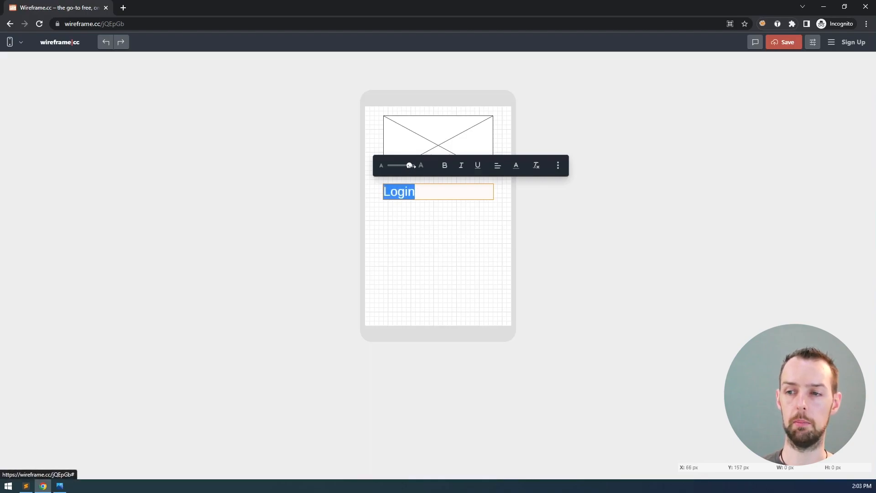
{"action": "left_click", "coordinate": [497, 167]}
{"action": "left_click", "coordinate": [494, 144]}
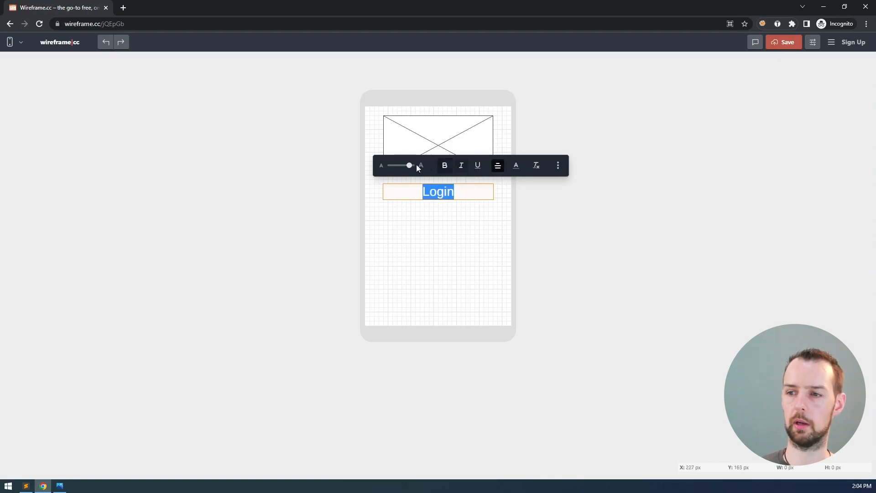
{"action": "left_click_drag", "start_coordinate": [409, 165], "coordinate": [404, 165]}
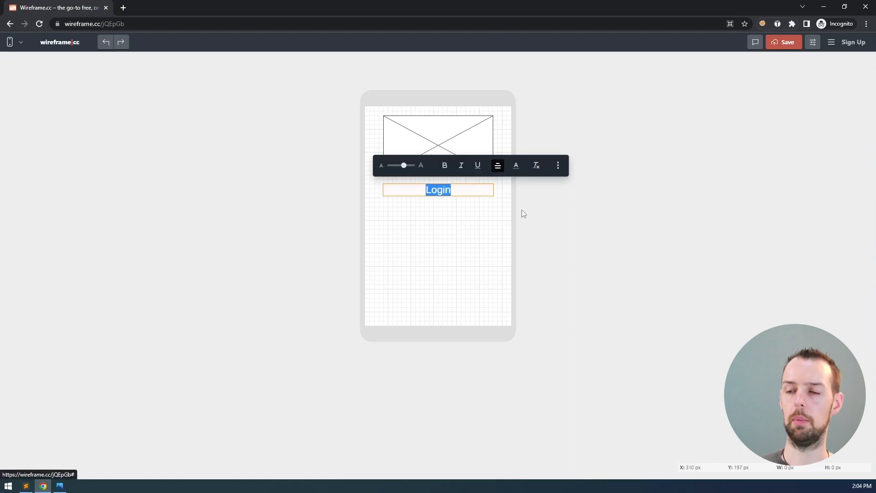
{"action": "left_click", "coordinate": [502, 214]}
Nudge the Login heading slightly lower on the canvas
{"action": "left_click", "coordinate": [451, 193]}
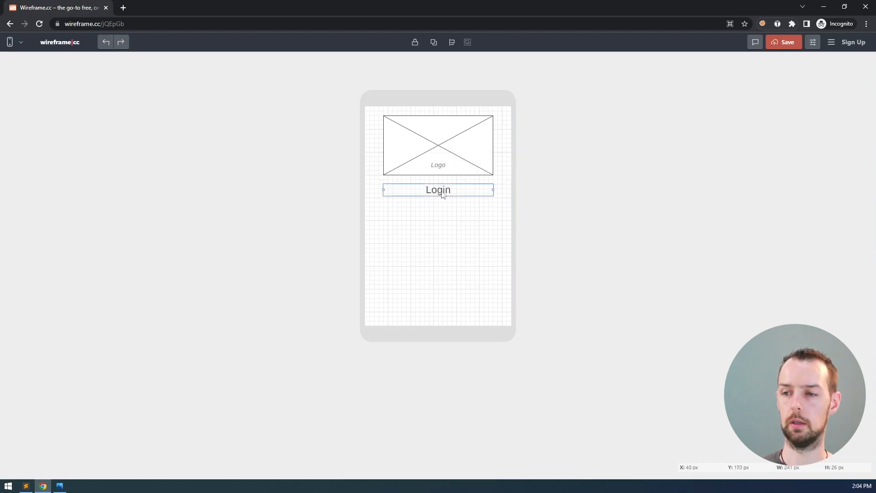
{"action": "left_click_drag", "start_coordinate": [443, 195], "coordinate": [443, 199]}
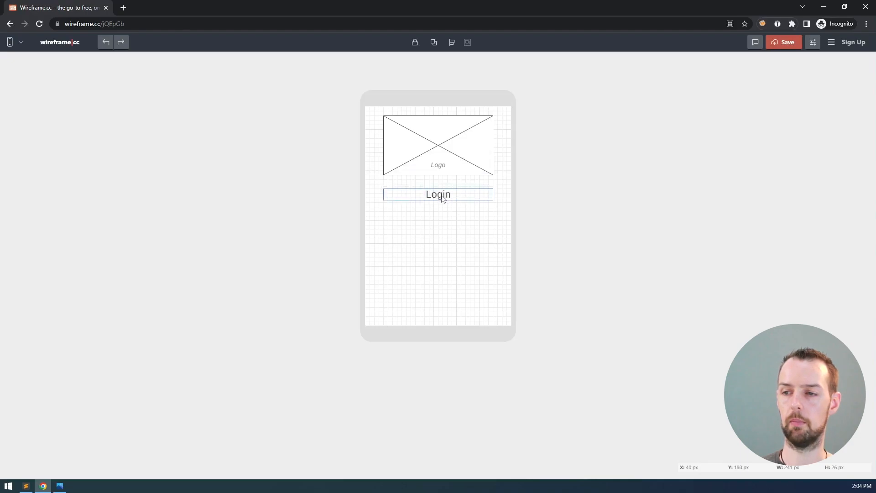
{"action": "left_click", "coordinate": [441, 220]}
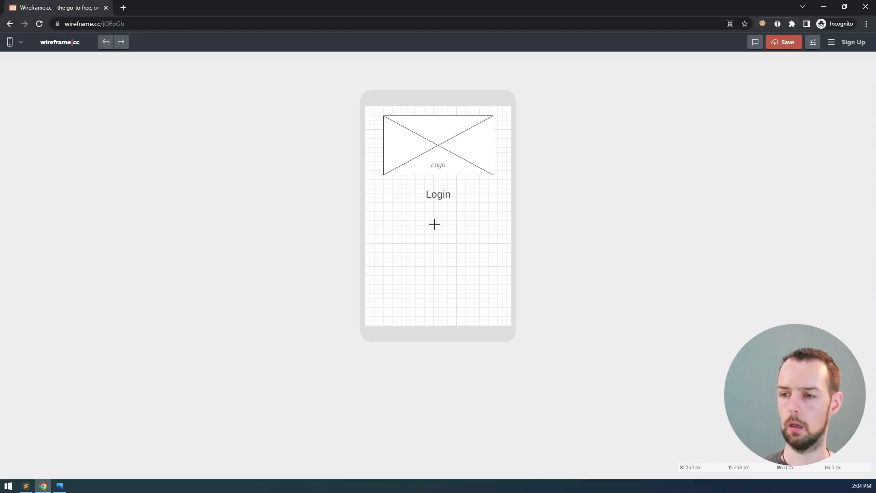
Apply Bold to the Login heading text
{"action": "left_click", "coordinate": [437, 194]}
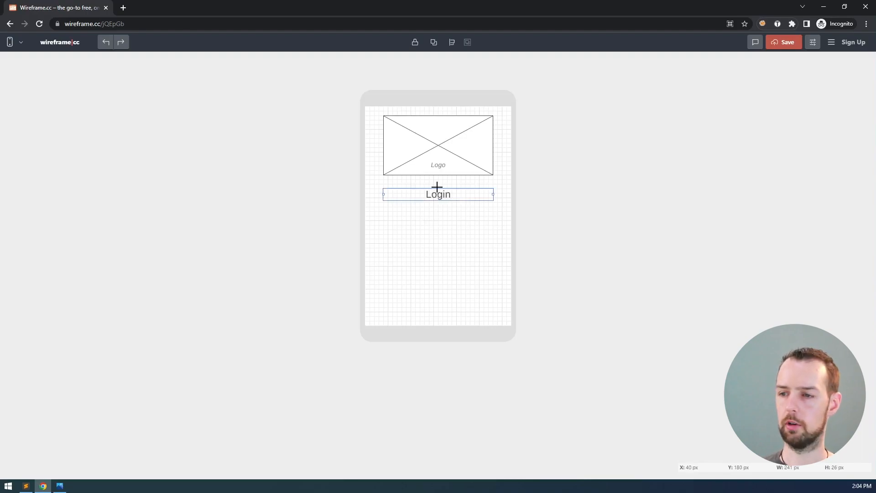
{"action": "double_click", "coordinate": [437, 197]}
{"action": "left_click", "coordinate": [445, 170]}
{"action": "left_click", "coordinate": [446, 197]}
{"action": "left_click", "coordinate": [421, 215]}
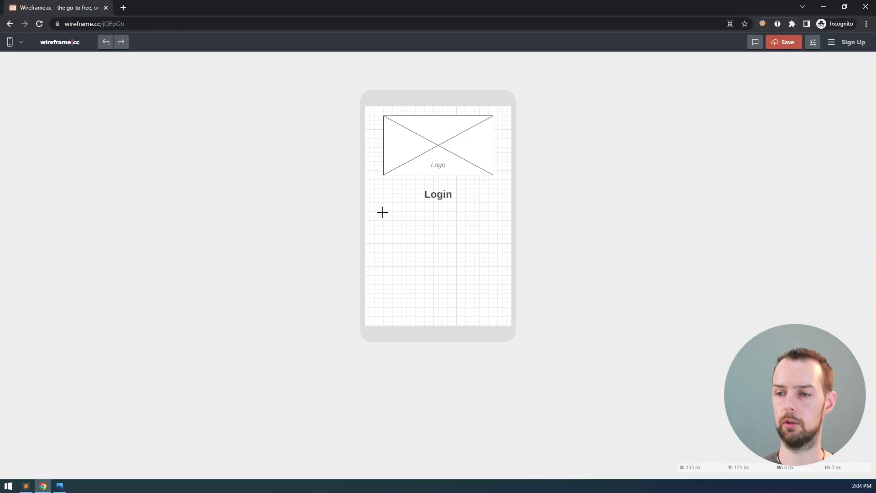
Add an 'Email' text label in a box below the Login heading
{"action": "mouse_move", "coordinate": [383, 211]}
{"action": "left_mouse_down"}
{"action": "mouse_move", "coordinate": [405, 232]}
{"action": "mouse_move", "coordinate": [493, 226]}
{"action": "left_mouse_up"}
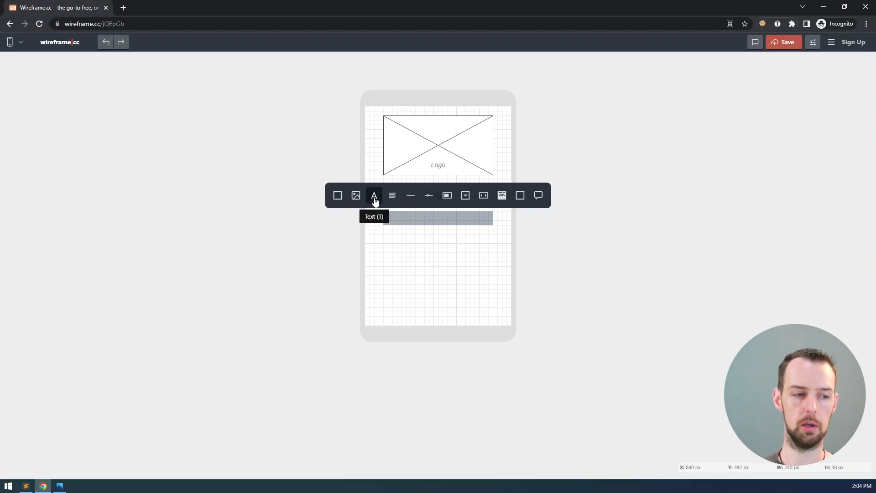
{"action": "left_click", "coordinate": [374, 197]}
{"action": "type", "text": "Email"}
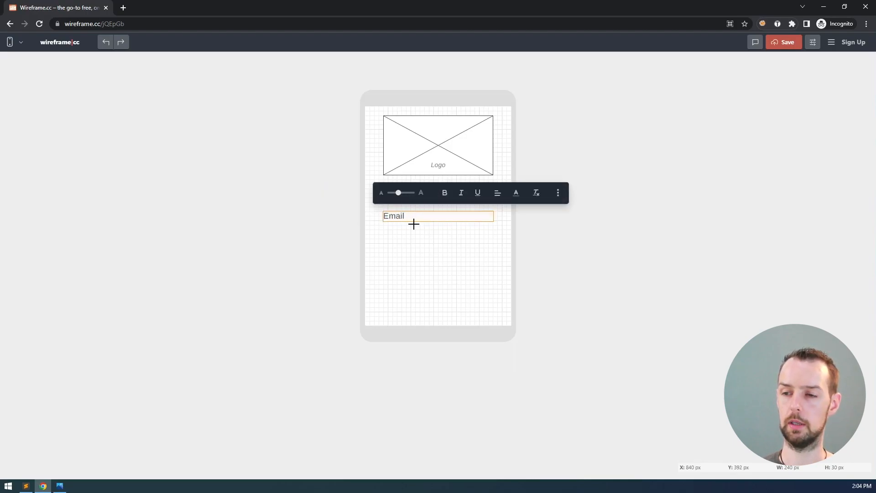
{"action": "left_click", "coordinate": [393, 231]}
{"action": "left_click", "coordinate": [388, 218]}
{"action": "left_click", "coordinate": [380, 225]}
Draw a full-width 250×30 box beneath the Email label
{"action": "left_click_drag", "start_coordinate": [385, 229], "coordinate": [495, 239]}
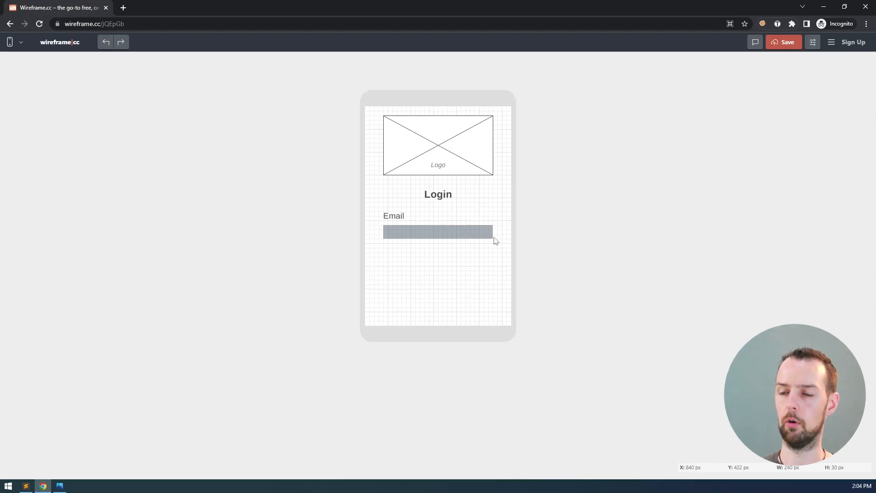
{"action": "left_click_drag", "start_coordinate": [496, 240], "coordinate": [493, 237]}
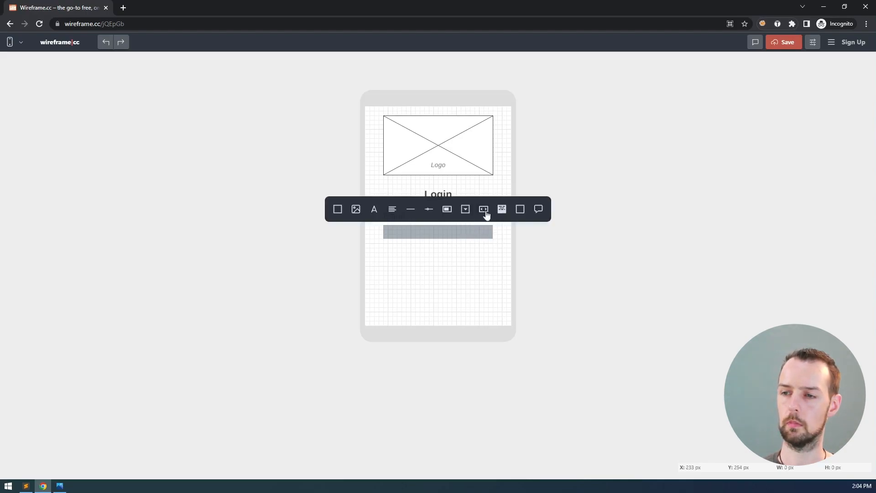
Make the block a Text Input field and move it and the Email label down together
{"action": "left_click", "coordinate": [521, 212]}
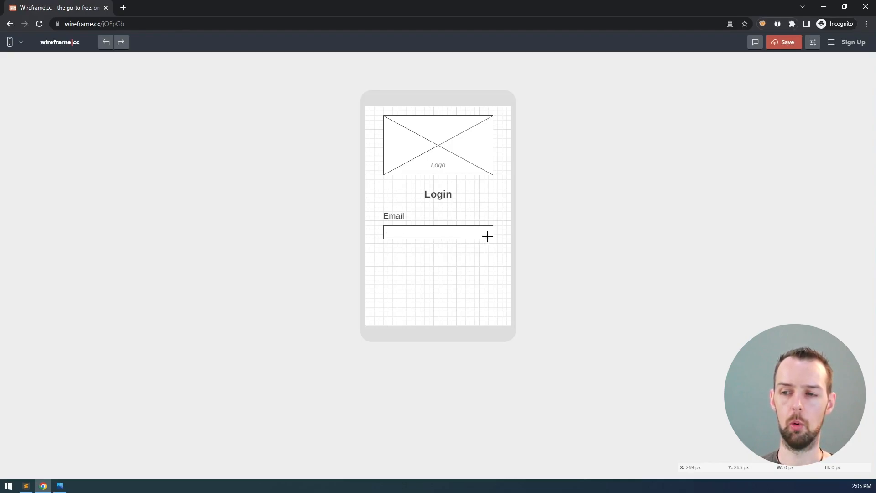
{"action": "left_click", "coordinate": [399, 219]}
{"action": "left_click_drag", "start_coordinate": [396, 231], "coordinate": [399, 244]}
{"action": "left_click", "coordinate": [446, 260]}
Select the Email input field on its own to check its styling options
{"action": "left_click", "coordinate": [395, 236]}
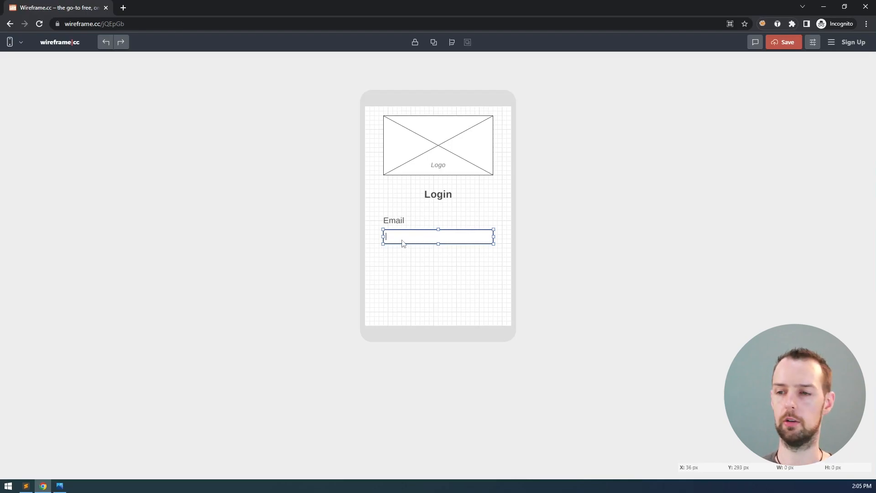
{"action": "double_click", "coordinate": [403, 236]}
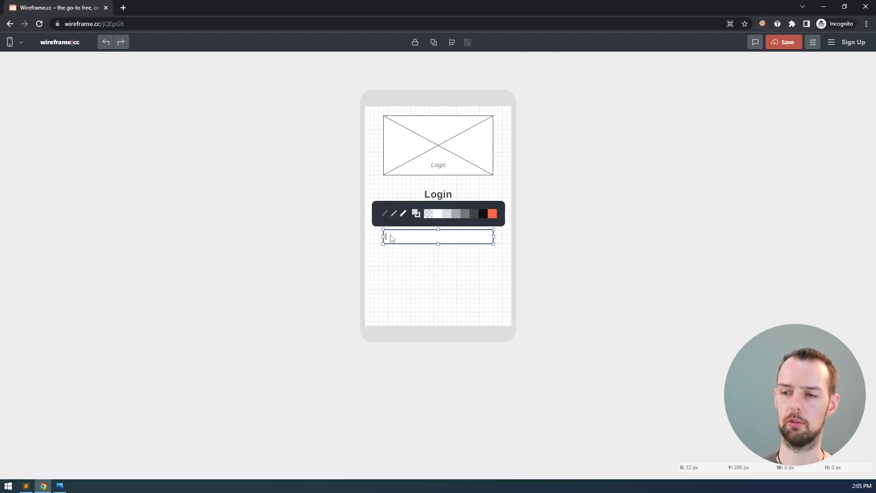
{"action": "left_click", "coordinate": [388, 253]}
{"action": "double_click", "coordinate": [396, 236]}
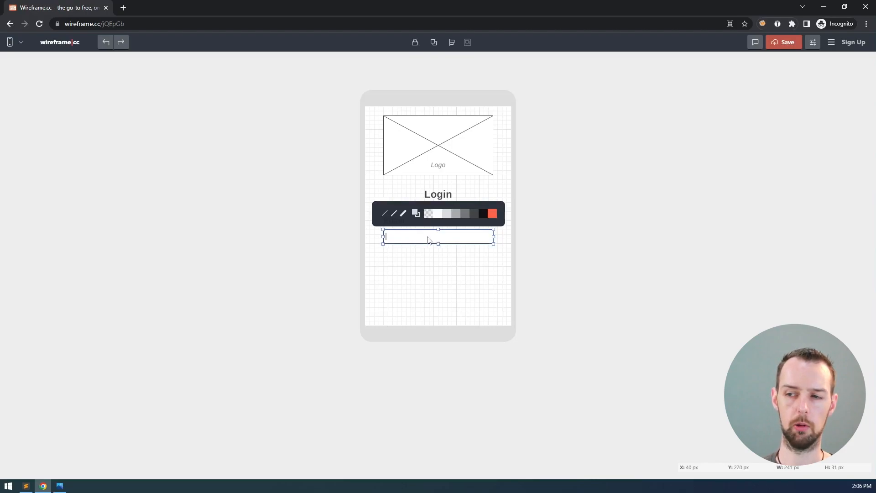
{"action": "left_click", "coordinate": [395, 251]}
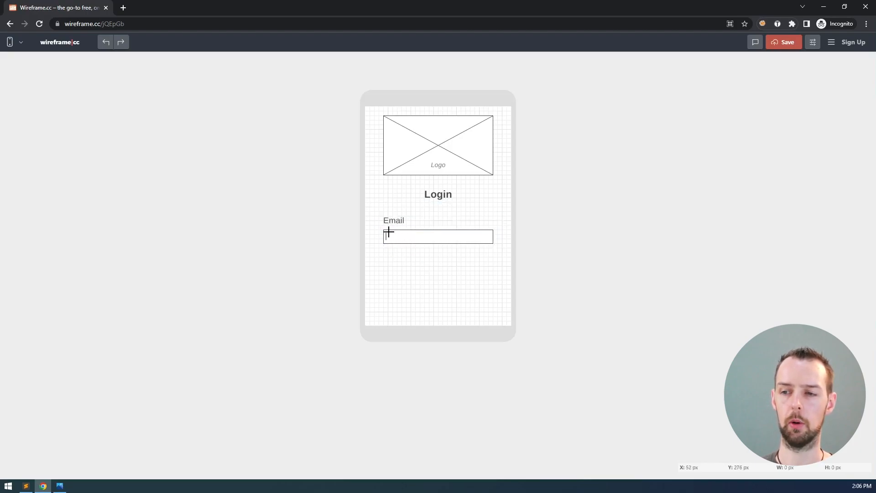
Add a text element inside the Email input field holding a sample e-mail address
{"action": "left_click_drag", "start_coordinate": [389, 229], "coordinate": [490, 244]}
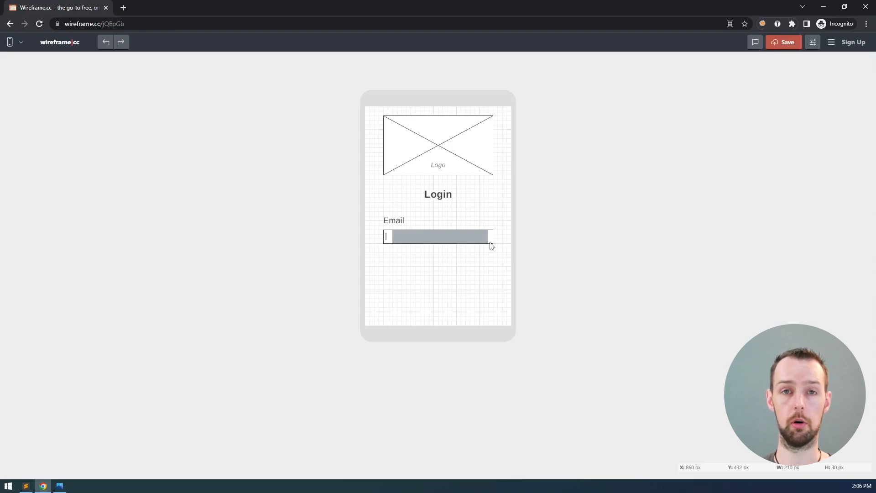
{"action": "left_click", "coordinate": [489, 242]}
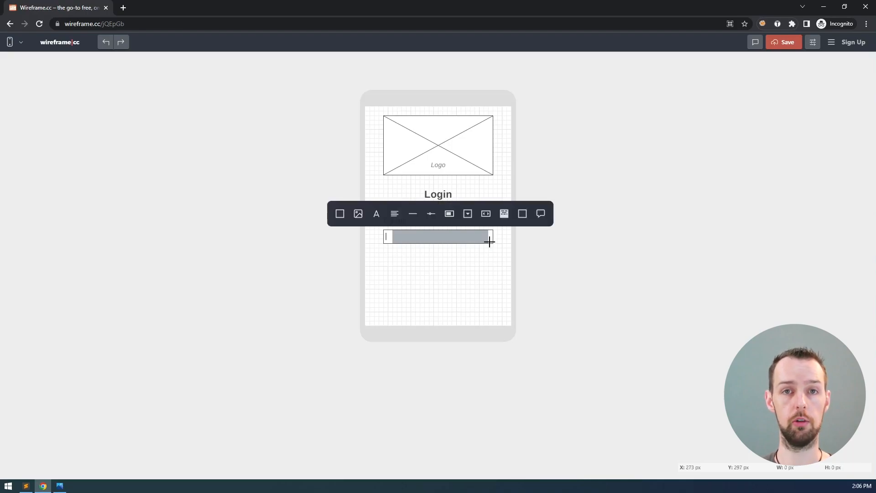
{"action": "left_click", "coordinate": [378, 213]}
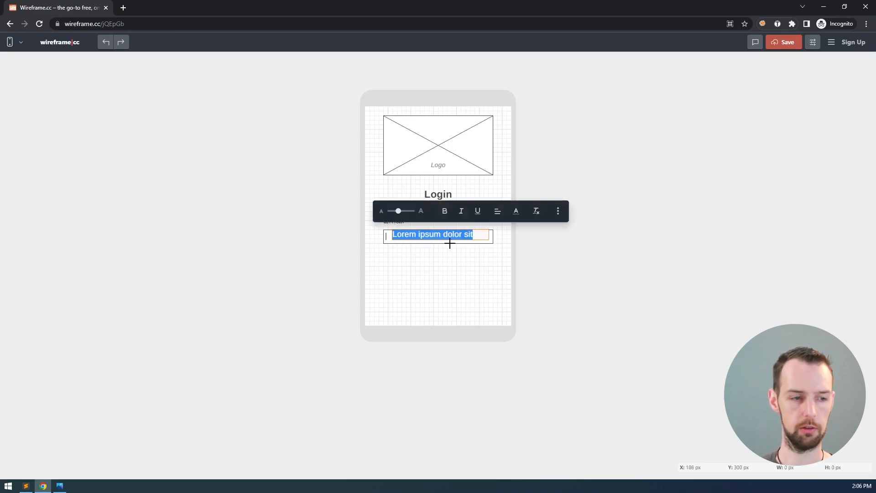
{"action": "type", "text": "person.name@"}
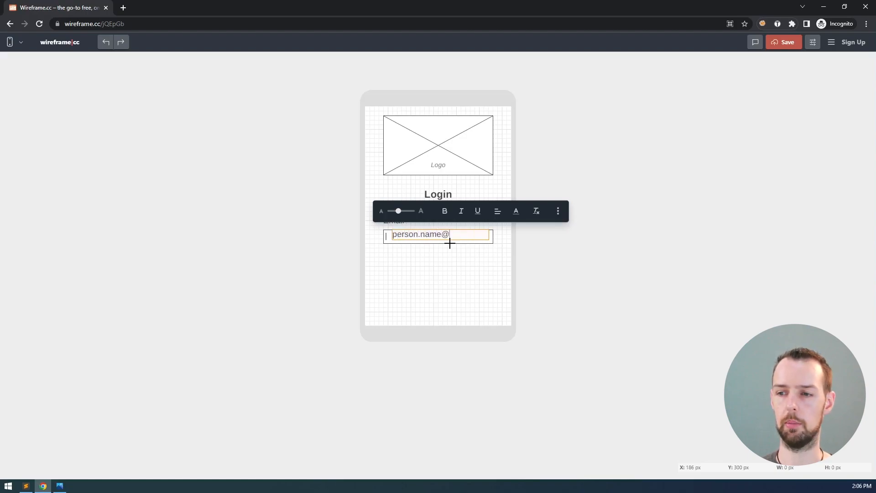
{"action": "type", "text": "company.com"}
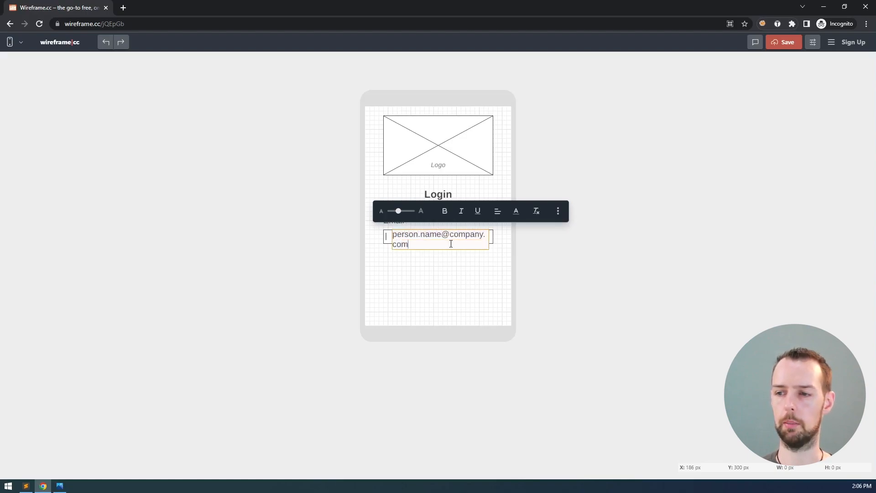
Format the placeholder e-mail text as small, italic and grey, fitting on one line
{"action": "key", "text": "ctrl+a"}
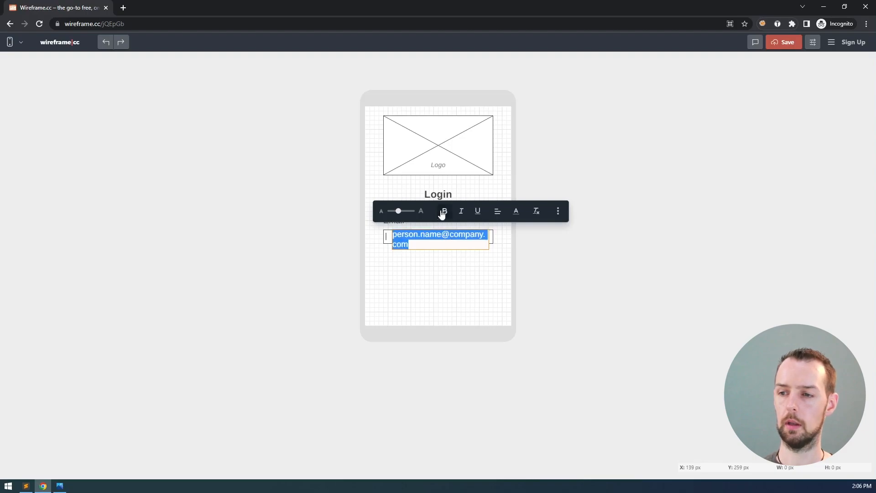
{"action": "left_click_drag", "start_coordinate": [400, 211], "coordinate": [398, 211]}
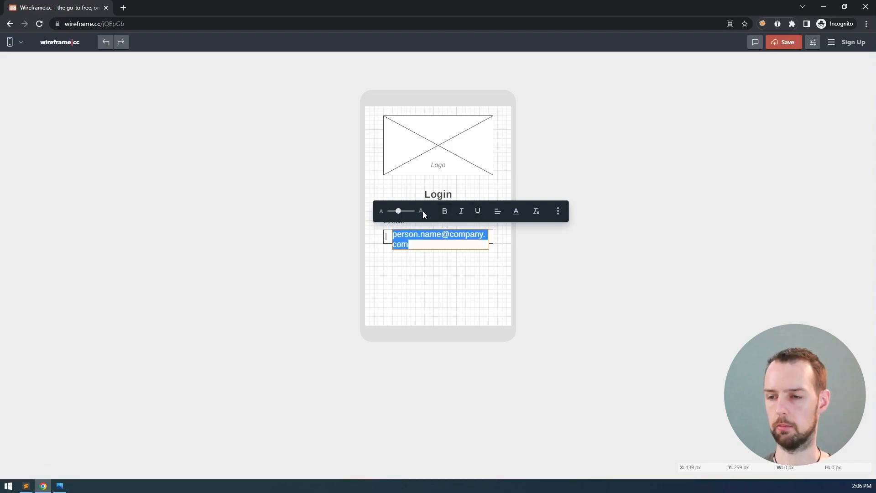
{"action": "left_click", "coordinate": [462, 211]}
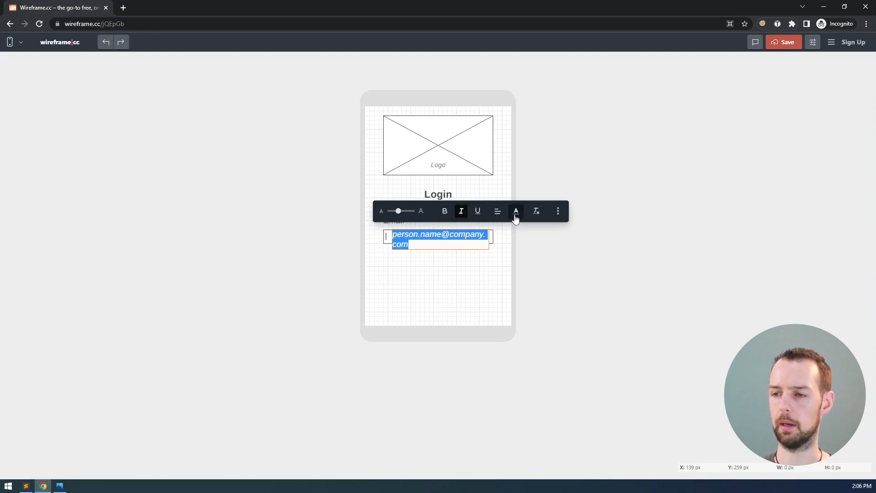
{"action": "left_click", "coordinate": [517, 213]}
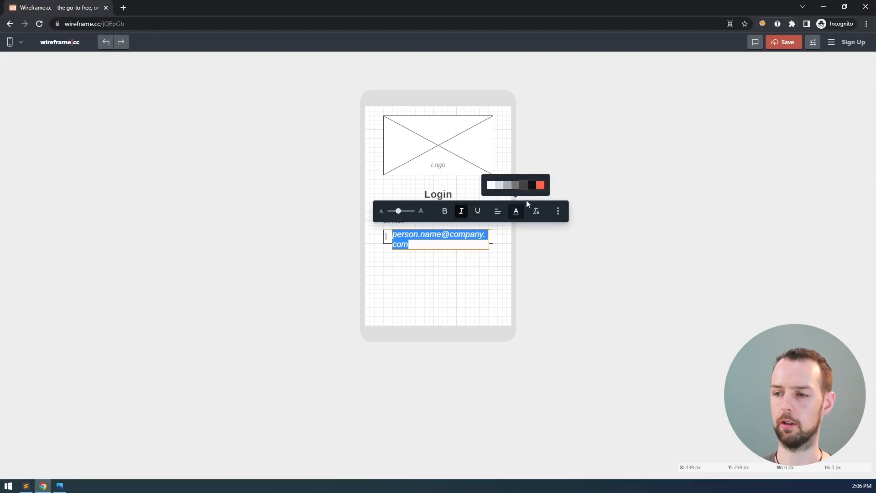
{"action": "left_click", "coordinate": [507, 188]}
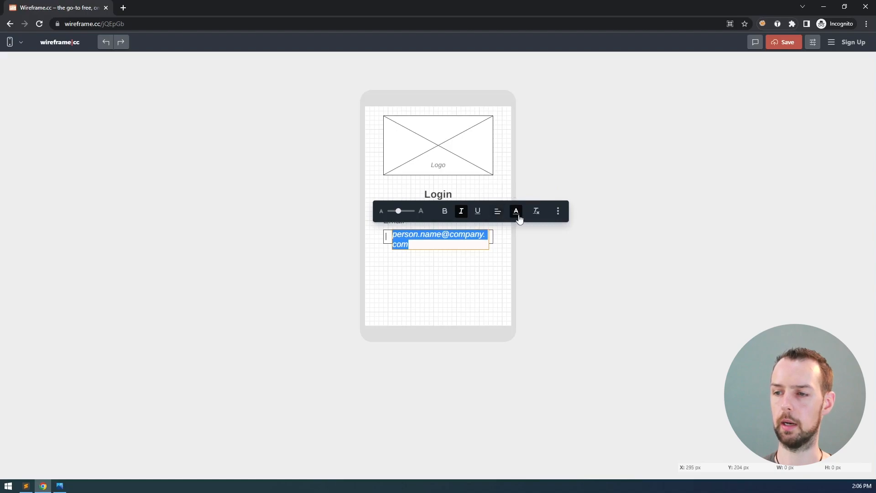
{"action": "left_click", "coordinate": [512, 210]}
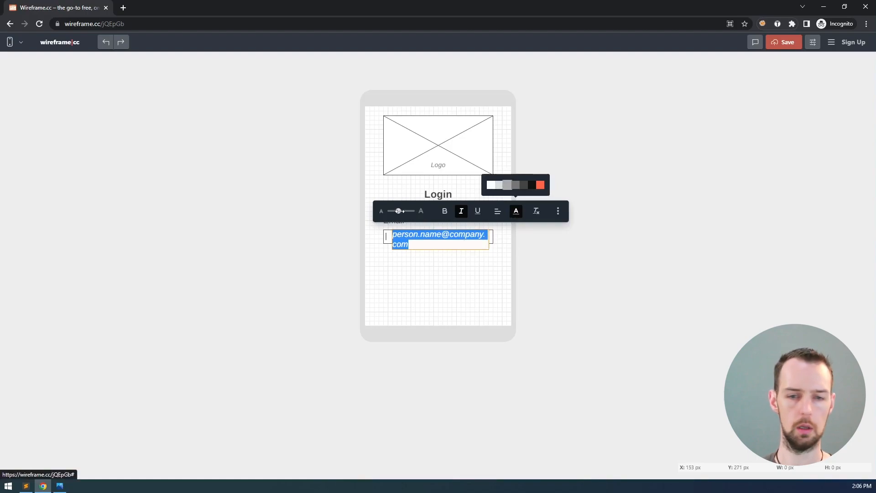
{"action": "left_click_drag", "start_coordinate": [398, 211], "coordinate": [394, 211]}
{"action": "left_click", "coordinate": [501, 259]}
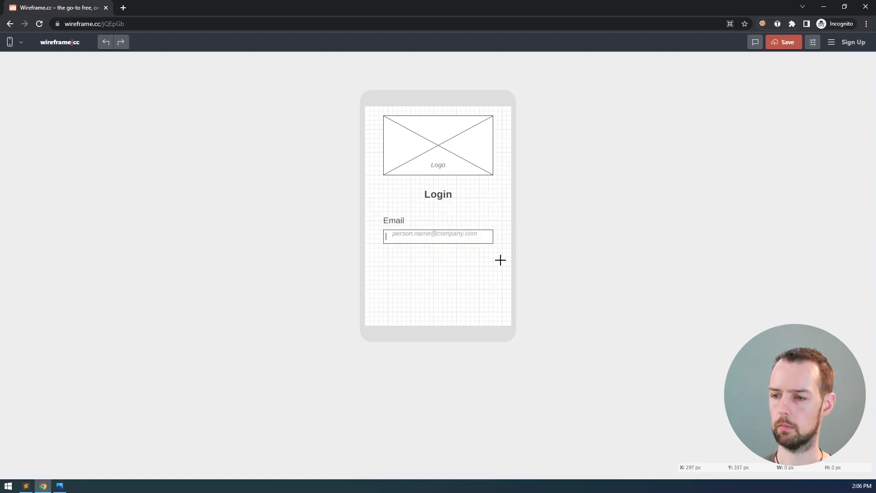
Select the email placeholder text and test positions by nudging it down and up
{"action": "left_click", "coordinate": [458, 235]}
{"action": "key", "text": "Down"}
{"action": "key", "text": "Down"}
{"action": "key", "text": "Down"}
{"action": "key", "text": "Down"}
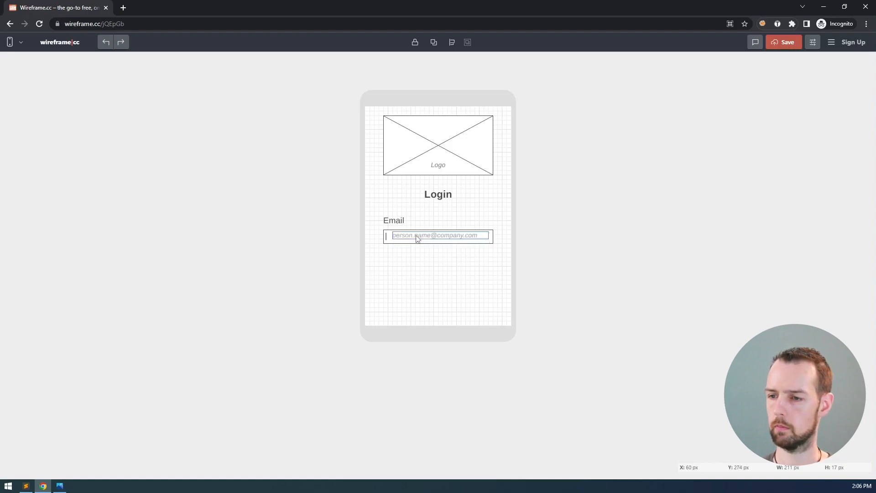
{"action": "key", "text": "Down"}
{"action": "key", "text": "Down"}
{"action": "key", "text": "Down"}
{"action": "key", "text": "Down"}
{"action": "key", "text": "Down"}
{"action": "key", "text": "Down"}
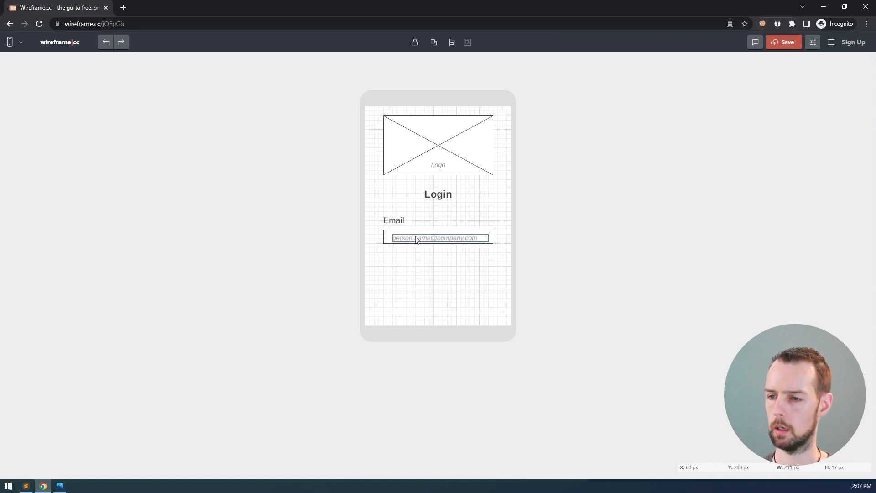
{"action": "key", "text": "Up"}
{"action": "key", "text": "Up"}
{"action": "key", "text": "Up"}
{"action": "key", "text": "Up"}
{"action": "key", "text": "Up"}
{"action": "key", "text": "Up"}
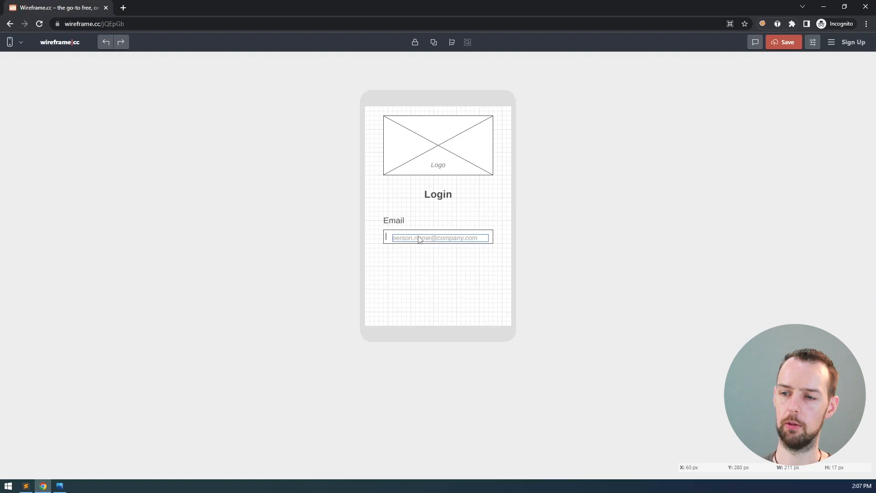
{"action": "key", "text": "Down"}
{"action": "key", "text": "Down"}
{"action": "key", "text": "Down"}
{"action": "key", "text": "Down"}
{"action": "key", "text": "Down"}
{"action": "key", "text": "Down"}
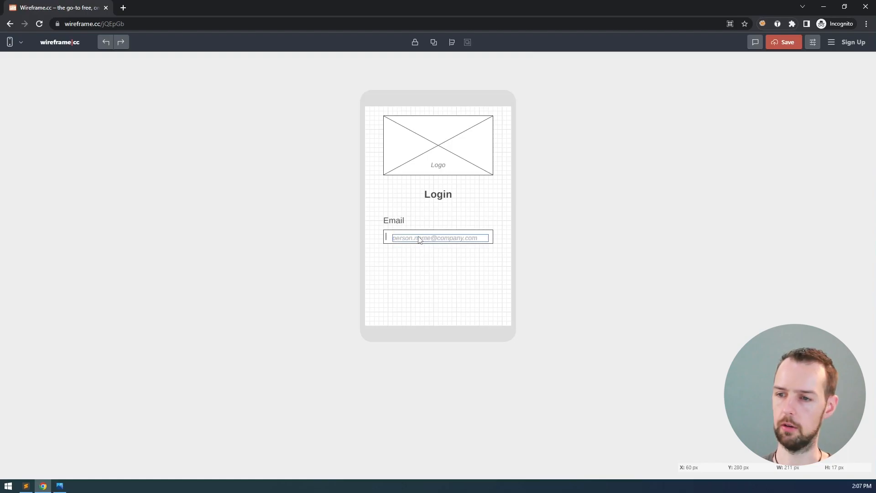
{"action": "key", "text": "Up"}
{"action": "key", "text": "Up"}
{"action": "key", "text": "Up"}
{"action": "key", "text": "Up"}
{"action": "key", "text": "Up"}
{"action": "key", "text": "Up"}
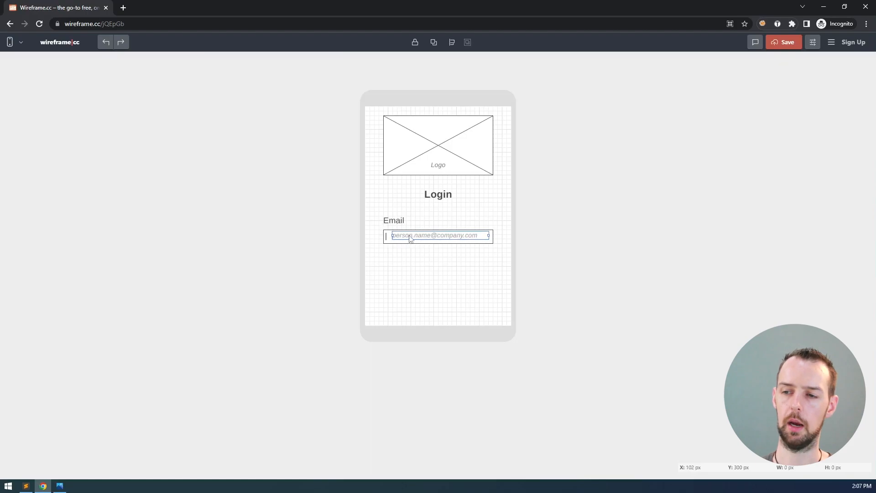
Drag the placeholder slightly and keep nudging it up and down, then reselect it
{"action": "left_click_drag", "start_coordinate": [410, 237], "coordinate": [411, 237]}
{"action": "key", "text": "Down"}
{"action": "key", "text": "Up"}
{"action": "key", "text": "Down"}
{"action": "key", "text": "Up"}
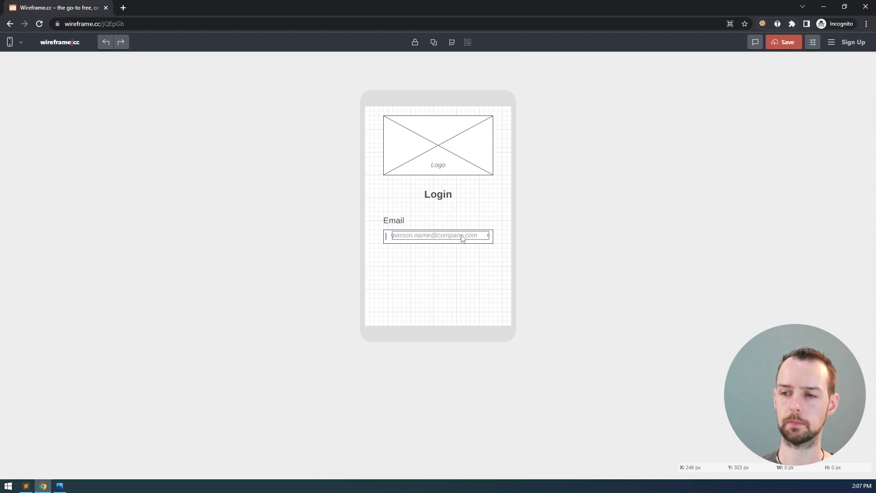
{"action": "key", "text": "Down"}
{"action": "key", "text": "Up"}
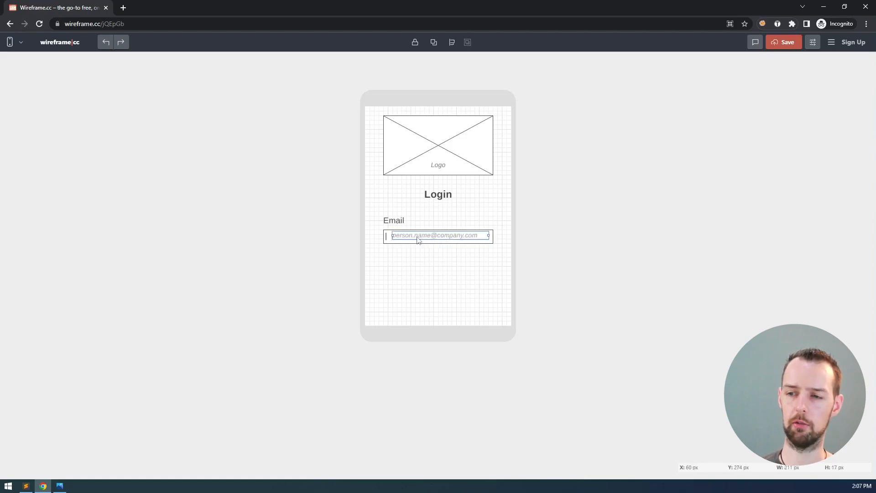
{"action": "left_click", "coordinate": [527, 259]}
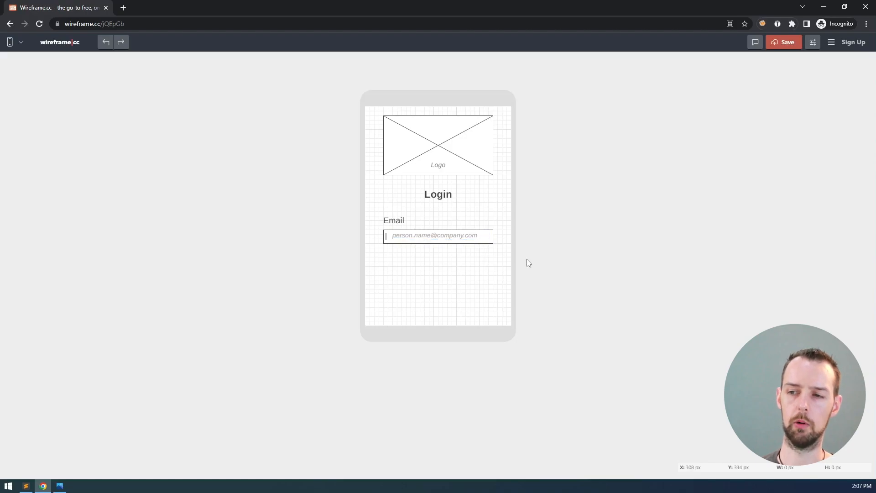
{"action": "left_click", "coordinate": [441, 236]}
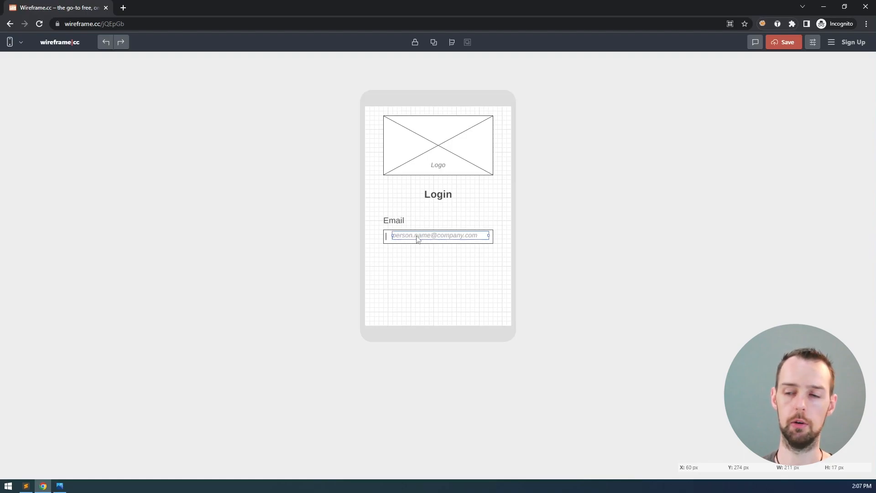
With Settings shown, move the email placeholder down one pixel, then close the panel
{"action": "left_click", "coordinate": [814, 43]}
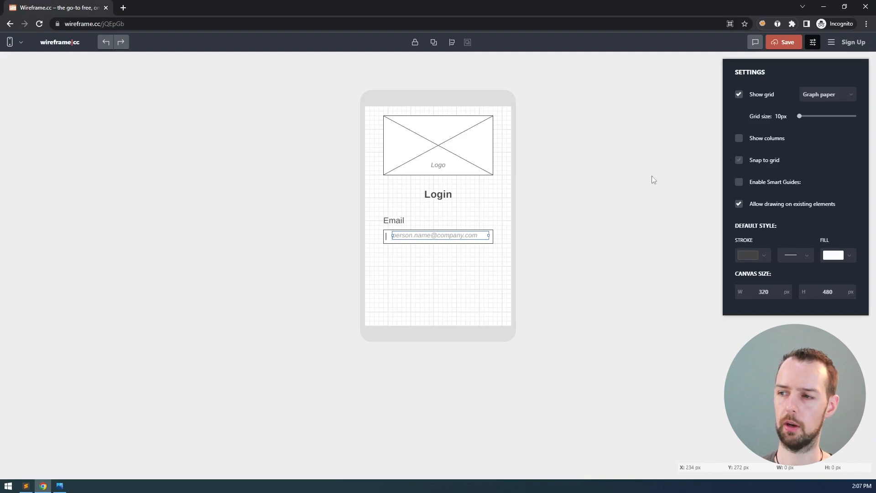
{"action": "left_click", "coordinate": [416, 240]}
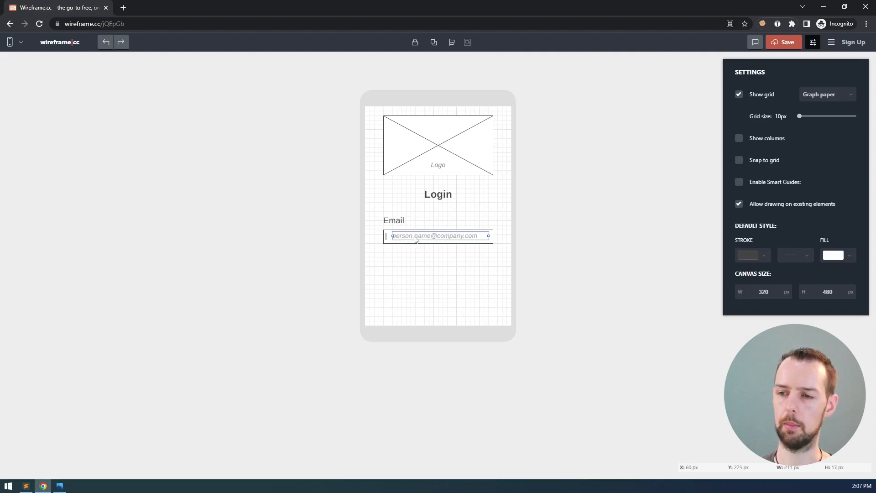
{"action": "key", "text": "Down"}
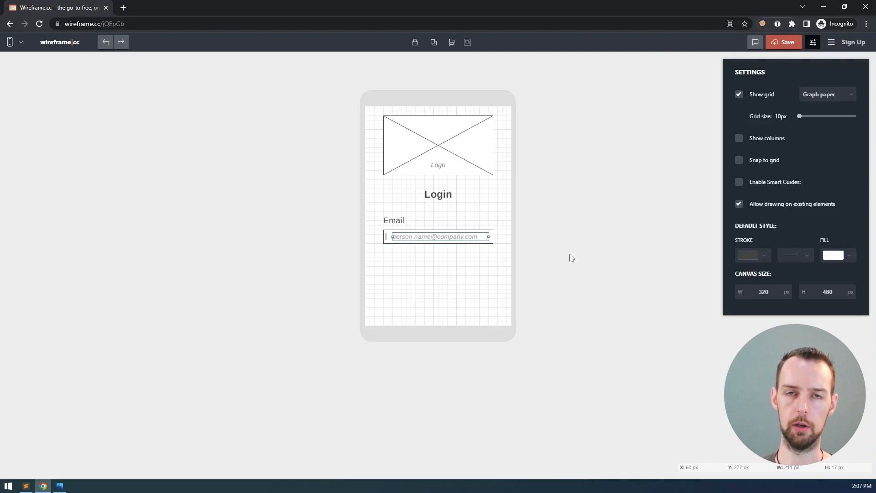
{"action": "left_click", "coordinate": [557, 246]}
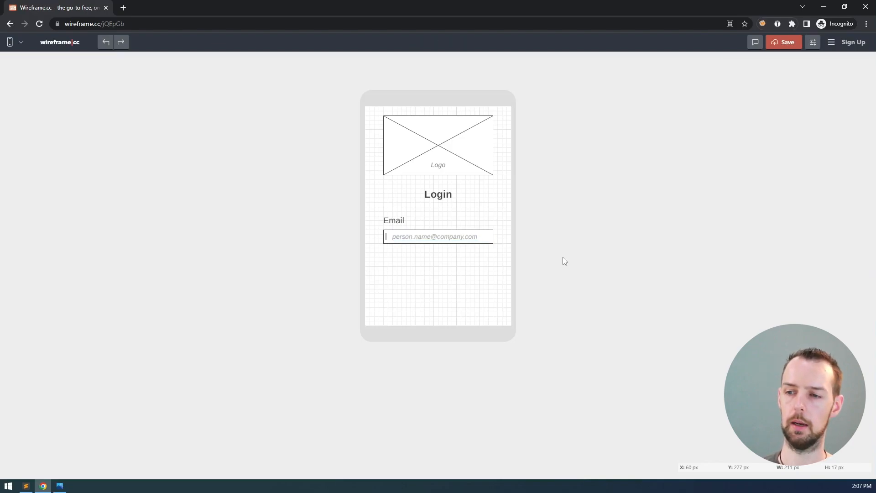
Turn off italics on the grey email placeholder text so it stands upright
{"action": "double_click", "coordinate": [417, 237]}
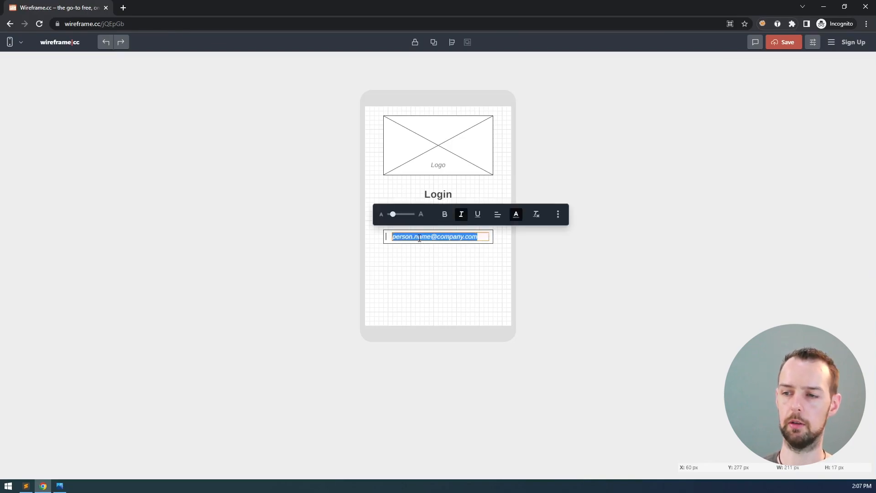
{"action": "left_click", "coordinate": [461, 214]}
{"action": "left_click", "coordinate": [590, 264]}
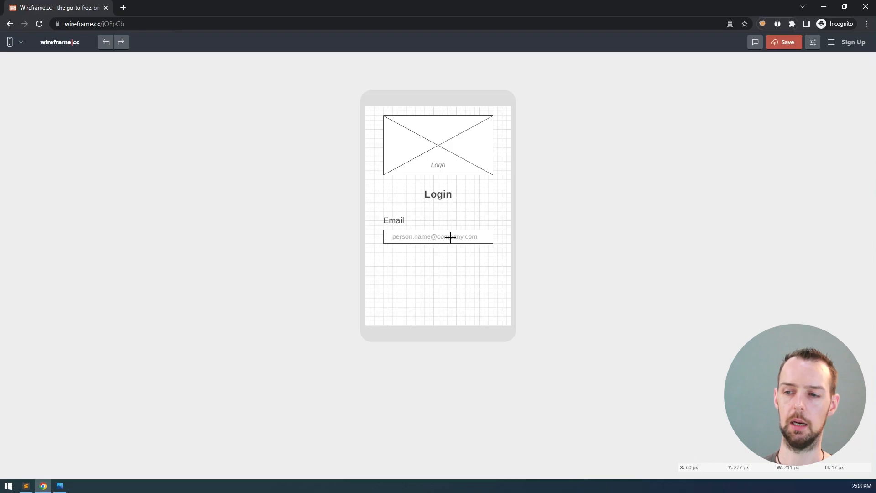
Tick Snap to grid in the canvas settings and close the panel
{"action": "left_click", "coordinate": [812, 45]}
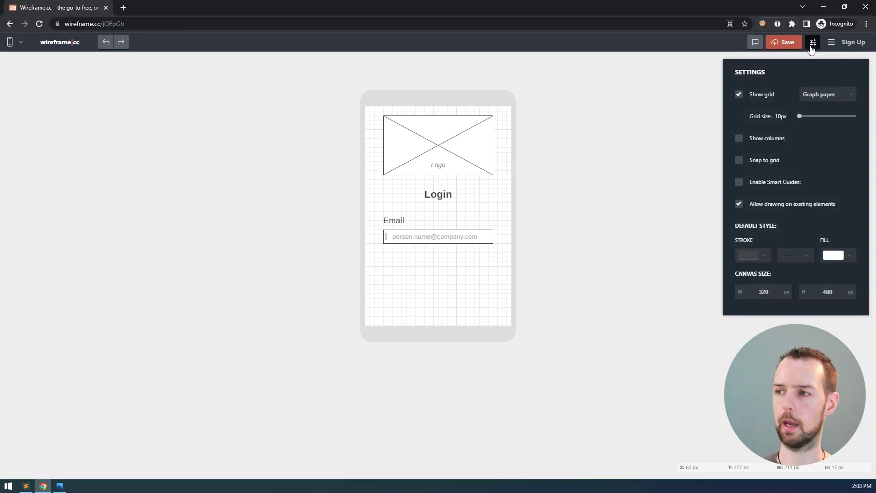
{"action": "left_click", "coordinate": [738, 161]}
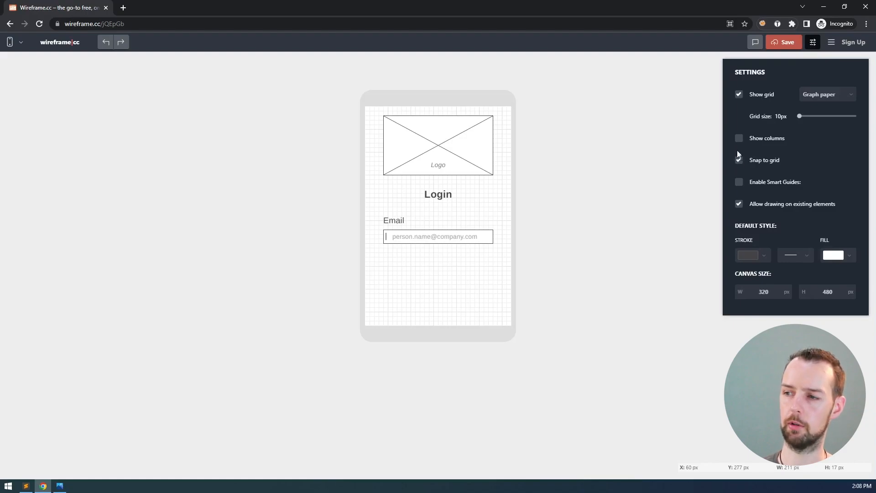
{"action": "left_click", "coordinate": [537, 209]}
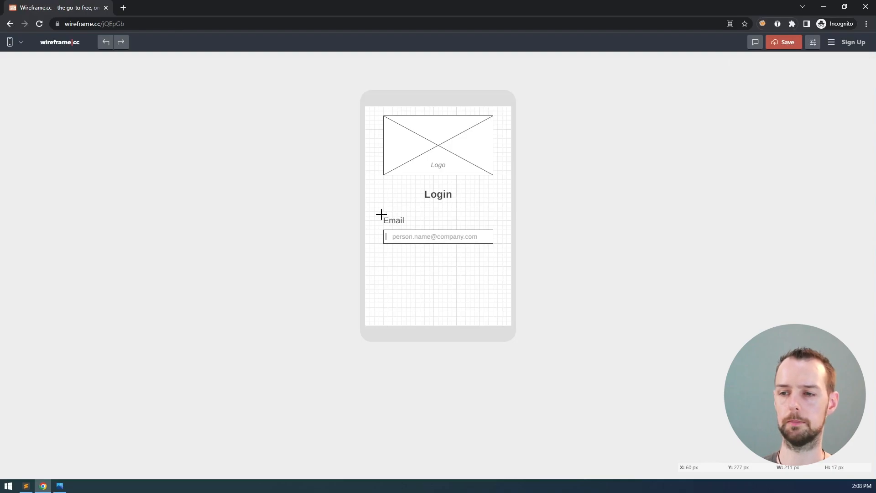
{"action": "left_click", "coordinate": [430, 236]}
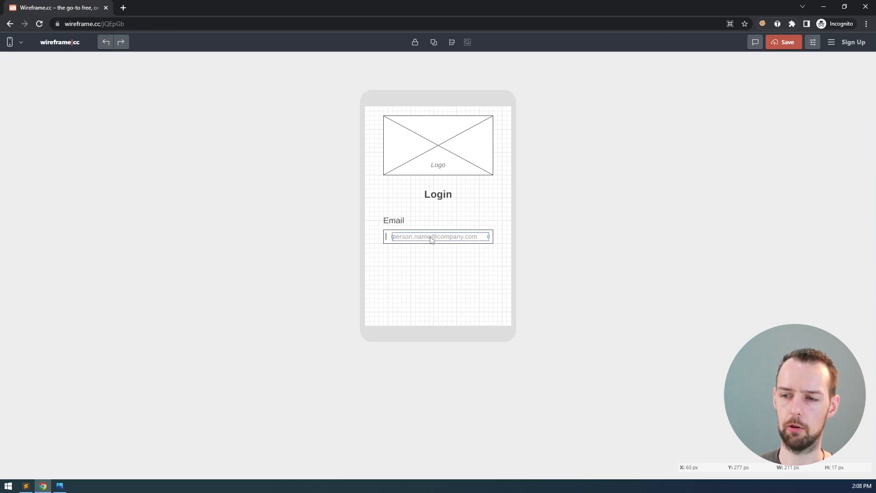
{"action": "left_click", "coordinate": [385, 237]}
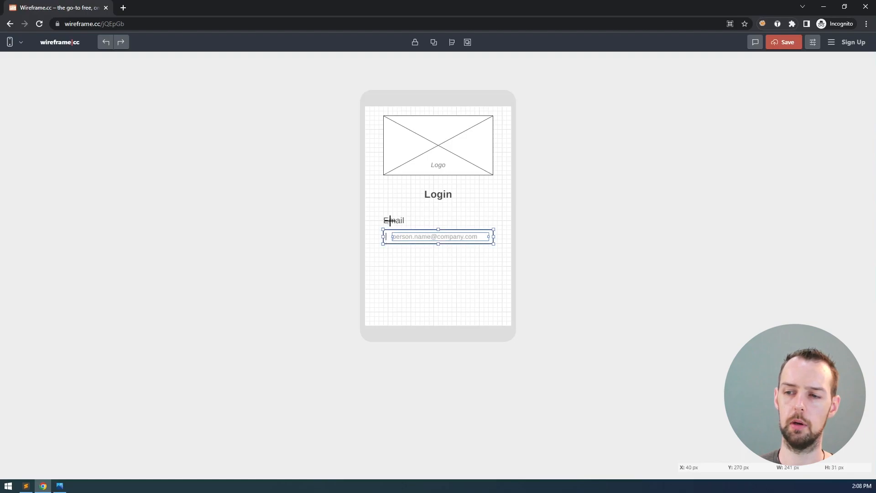
{"action": "left_click", "coordinate": [392, 220], "text": "shift"}
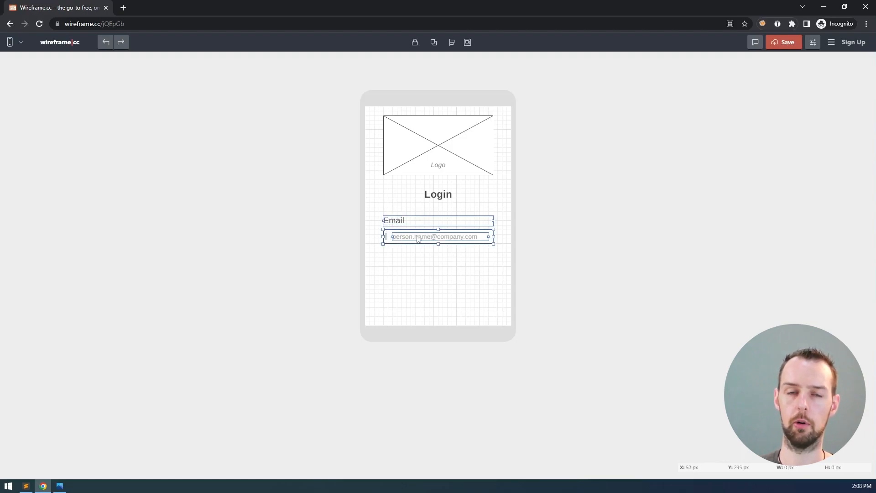
{"action": "left_click", "coordinate": [516, 227]}
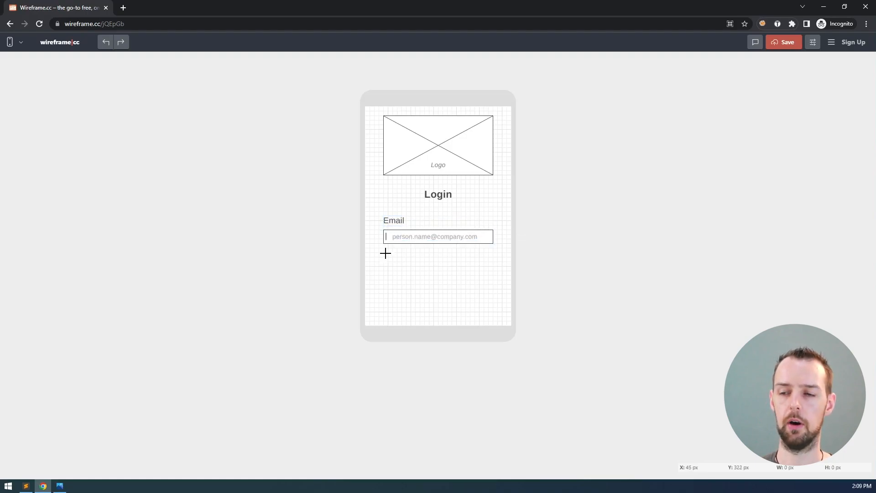
{"action": "left_click_drag", "start_coordinate": [390, 256], "coordinate": [470, 305]}
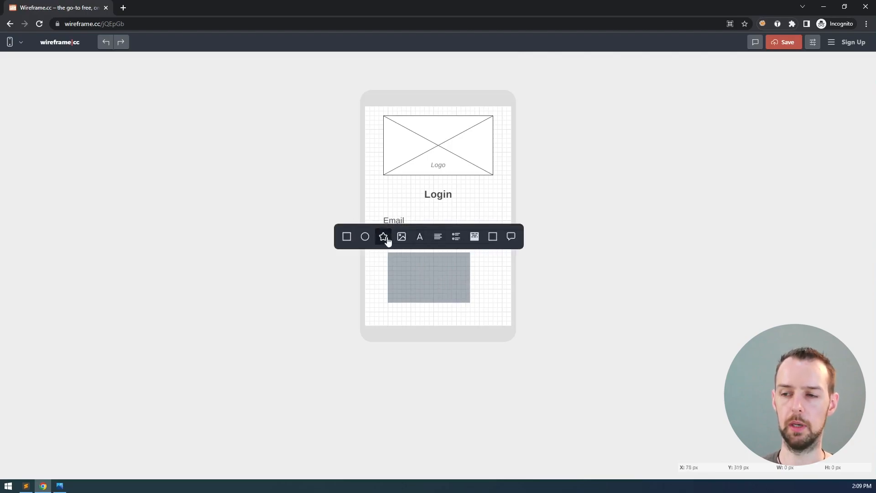
{"action": "left_click", "coordinate": [424, 241]}
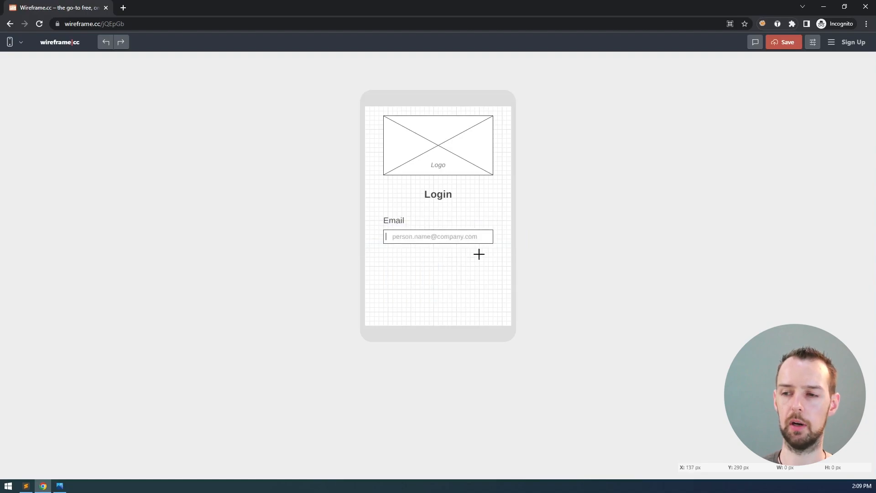
{"action": "left_click_drag", "start_coordinate": [503, 257], "coordinate": [368, 206]}
{"action": "left_click", "coordinate": [484, 259]}
{"action": "left_click_drag", "start_coordinate": [503, 259], "coordinate": [372, 208]}
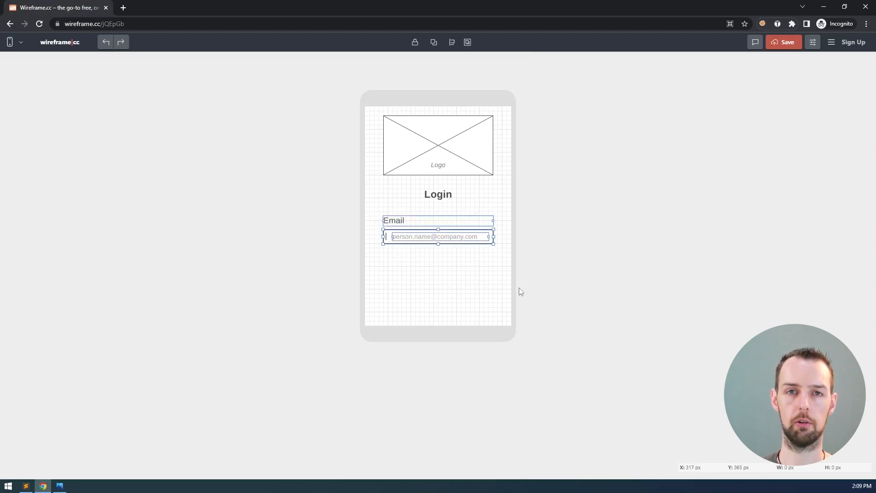
{"action": "left_click_drag", "start_coordinate": [500, 207], "coordinate": [370, 104]}
{"action": "left_click_drag", "start_coordinate": [503, 179], "coordinate": [375, 113]}
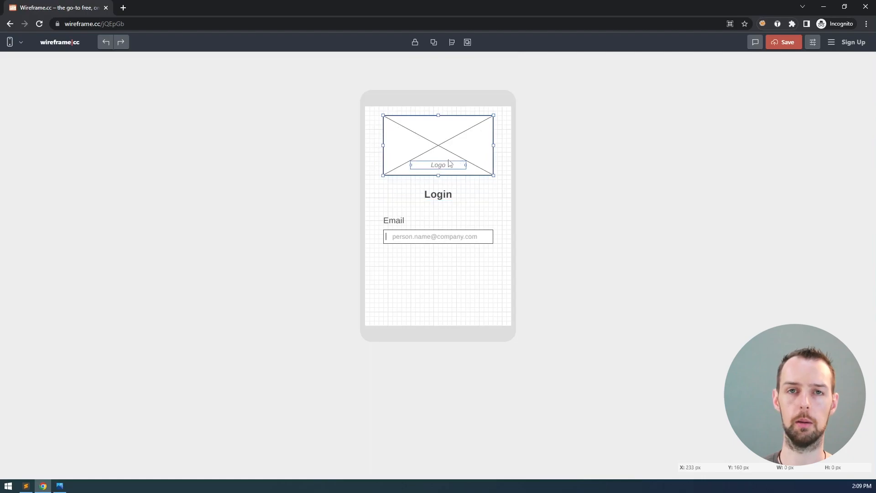
{"action": "left_click", "coordinate": [420, 237]}
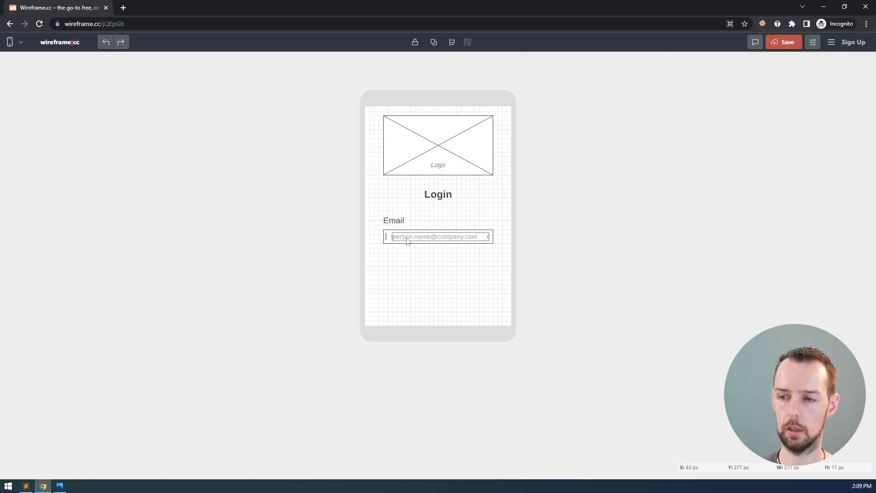
{"action": "left_click", "coordinate": [391, 231]}
{"action": "left_click", "coordinate": [393, 221], "text": "shift"}
{"action": "left_click_drag", "start_coordinate": [503, 258], "coordinate": [375, 212]}
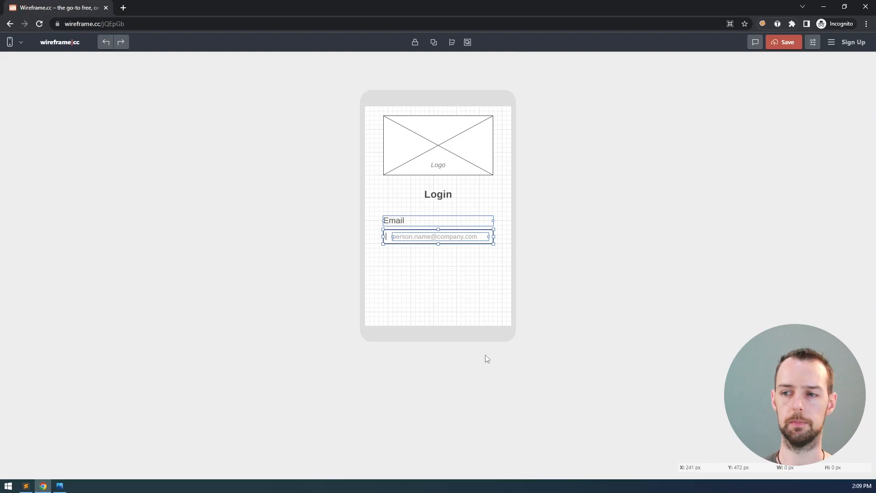
{"action": "left_click", "coordinate": [487, 358]}
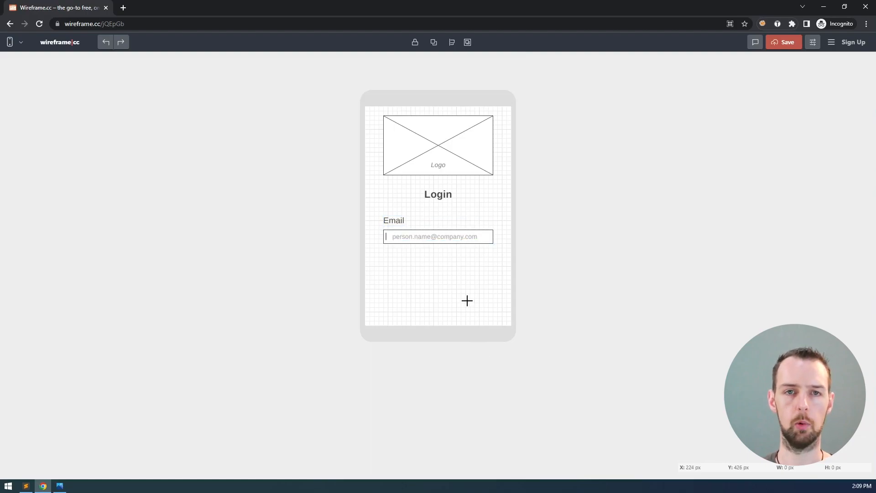
Paste a copy of the Email label and field and line it up under the original
{"action": "key", "text": "ctrl+v"}
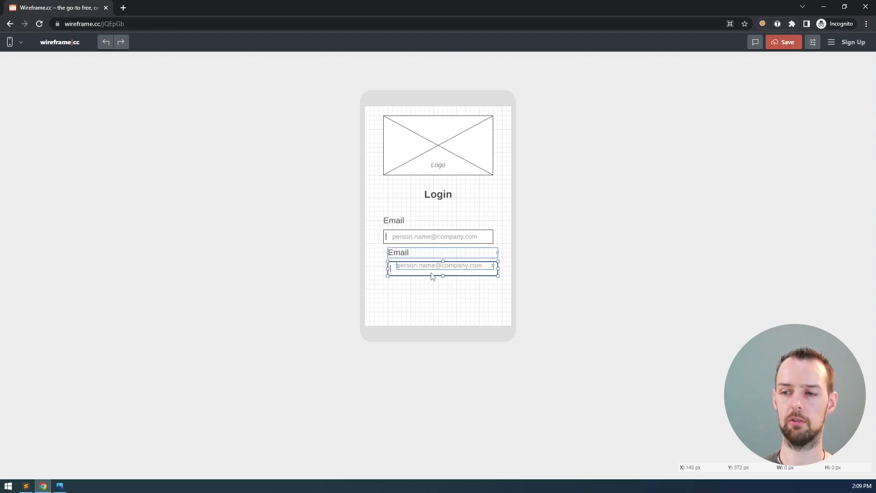
{"action": "left_click_drag", "start_coordinate": [429, 274], "coordinate": [425, 279]}
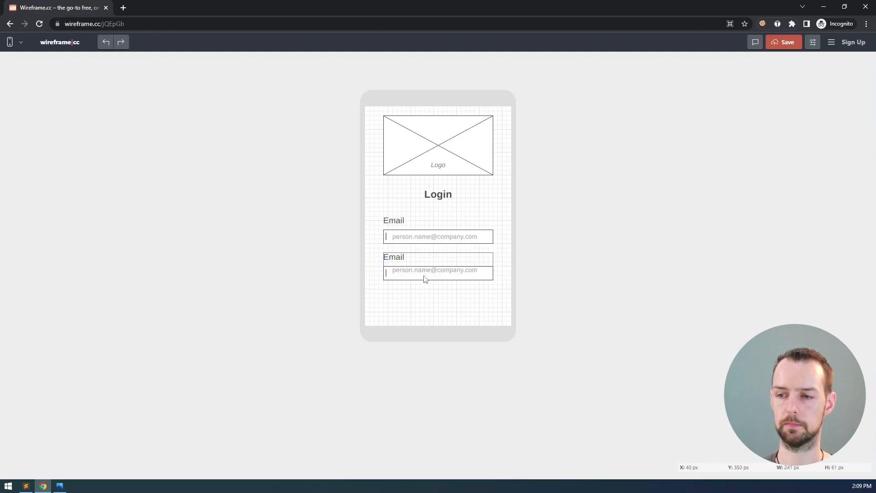
{"action": "left_click", "coordinate": [428, 299]}
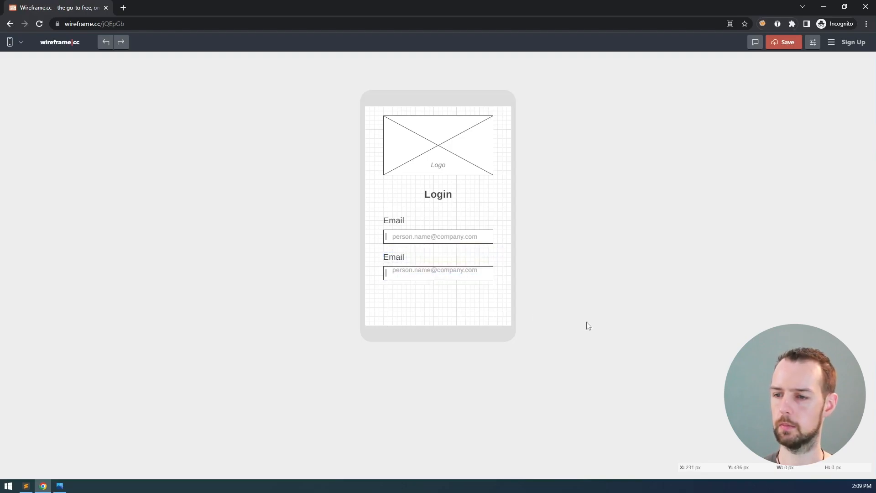
{"action": "left_click", "coordinate": [404, 272]}
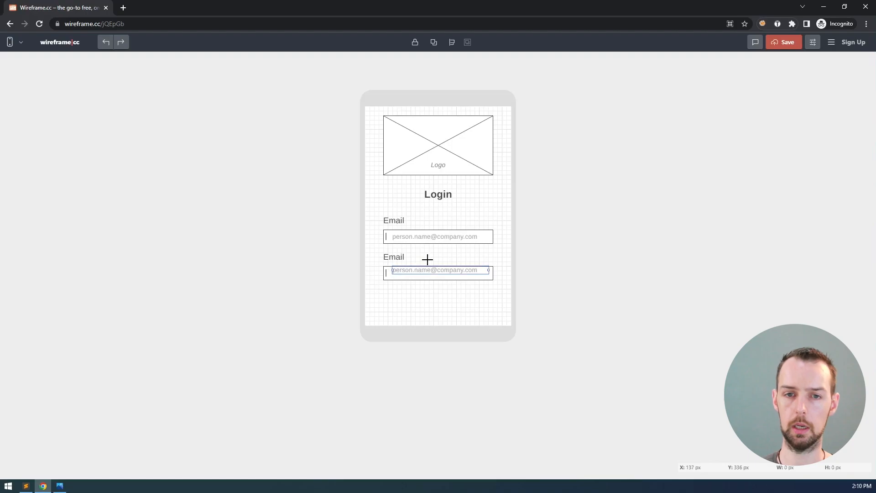
{"action": "left_click", "coordinate": [813, 44]}
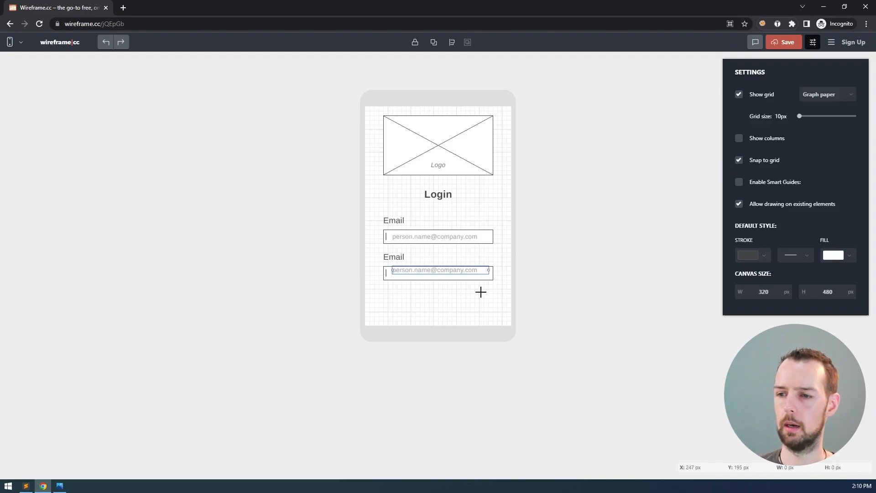
Delete the misplaced second Email group and confirm snap to grid is on
{"action": "left_click", "coordinate": [501, 288]}
{"action": "left_click_drag", "start_coordinate": [398, 267], "coordinate": [375, 252]}
{"action": "key", "text": "Delete"}
{"action": "left_click", "coordinate": [815, 44]}
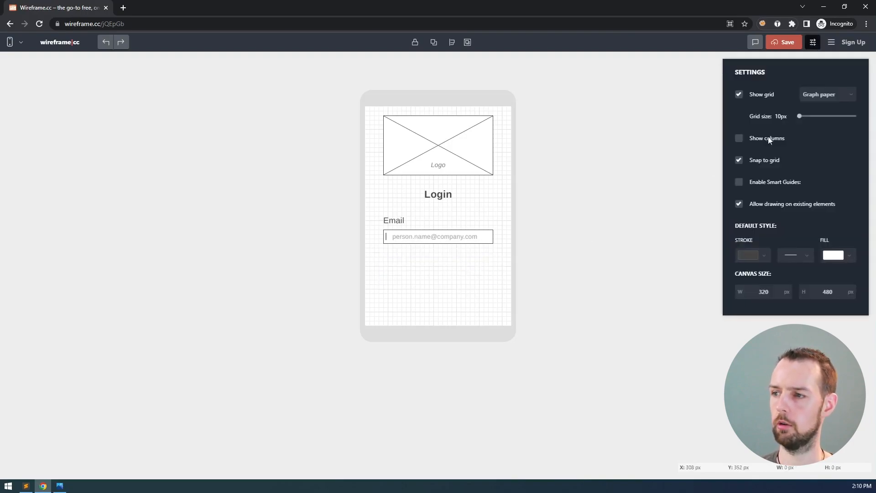
{"action": "left_click", "coordinate": [486, 257]}
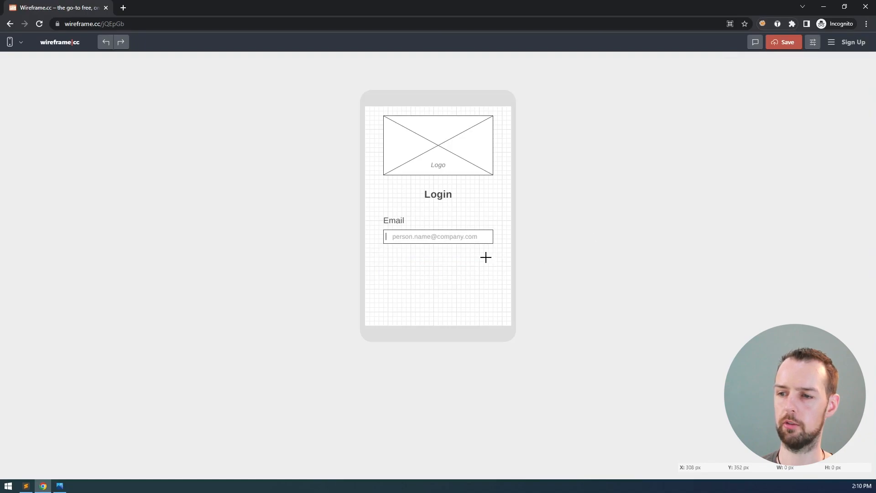
Paste a fresh Email label and field and align it neatly under the first field
{"action": "key", "text": "ctrl+v"}
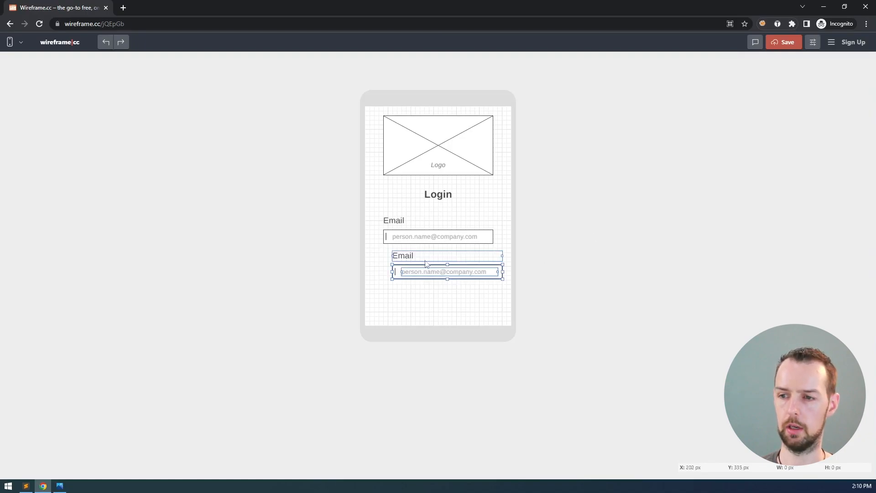
{"action": "left_click_drag", "start_coordinate": [415, 282], "coordinate": [405, 285]}
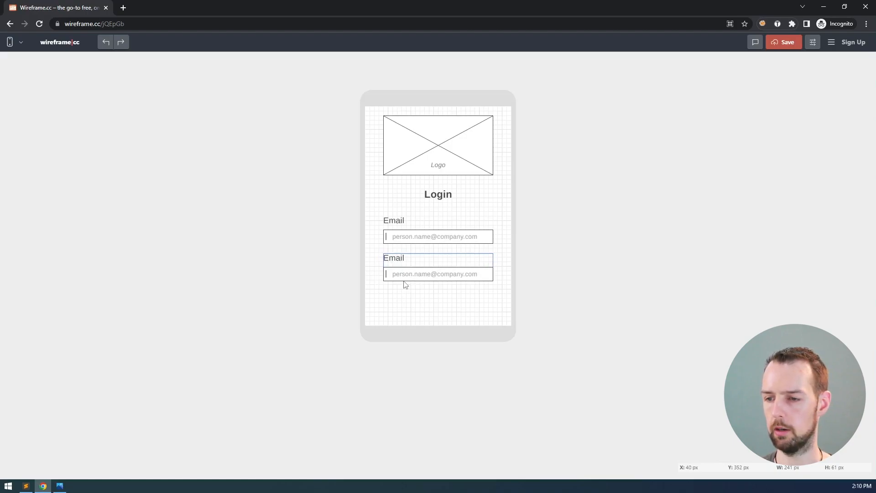
{"action": "left_click_drag", "start_coordinate": [405, 285], "coordinate": [405, 284]}
{"action": "left_click", "coordinate": [402, 292]}
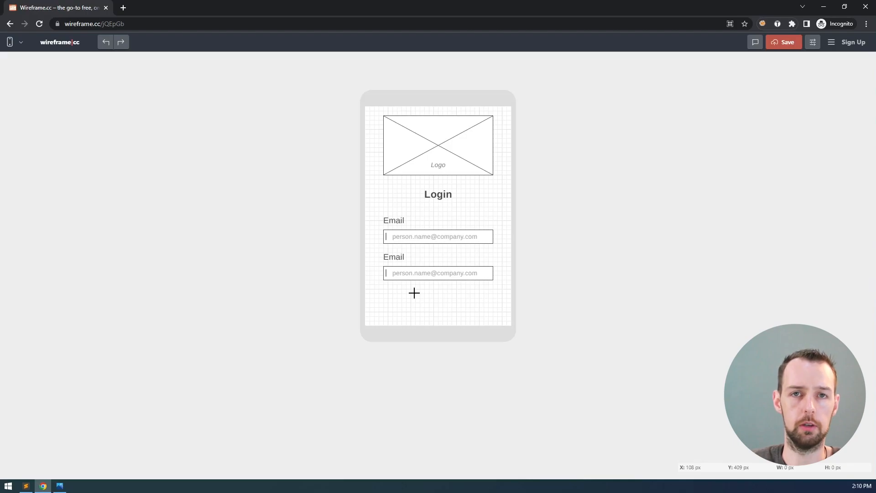
{"action": "double_click", "coordinate": [395, 257]}
{"action": "type", "text": "Password"}
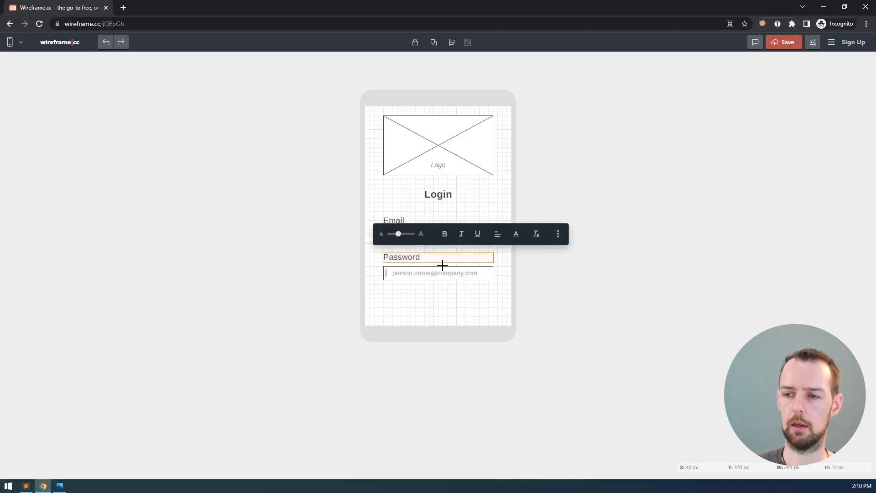
{"action": "left_click", "coordinate": [436, 294]}
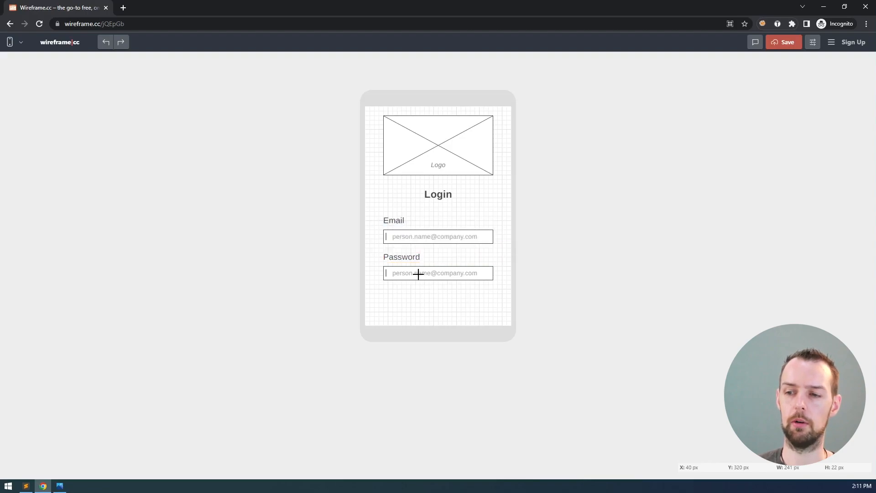
{"action": "double_click", "coordinate": [420, 275]}
{"action": "left_click_drag", "start_coordinate": [420, 275], "coordinate": [500, 278]}
{"action": "type", "text": "**********"}
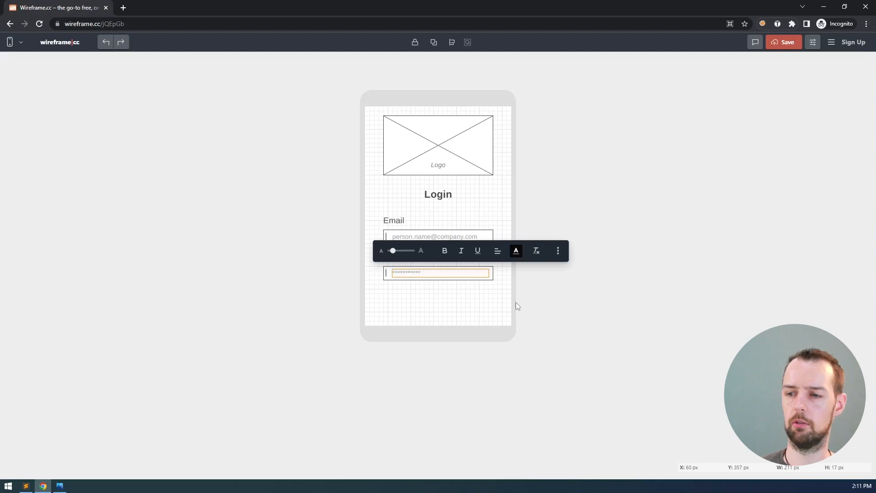
{"action": "left_click_drag", "start_coordinate": [422, 273], "coordinate": [392, 273]}
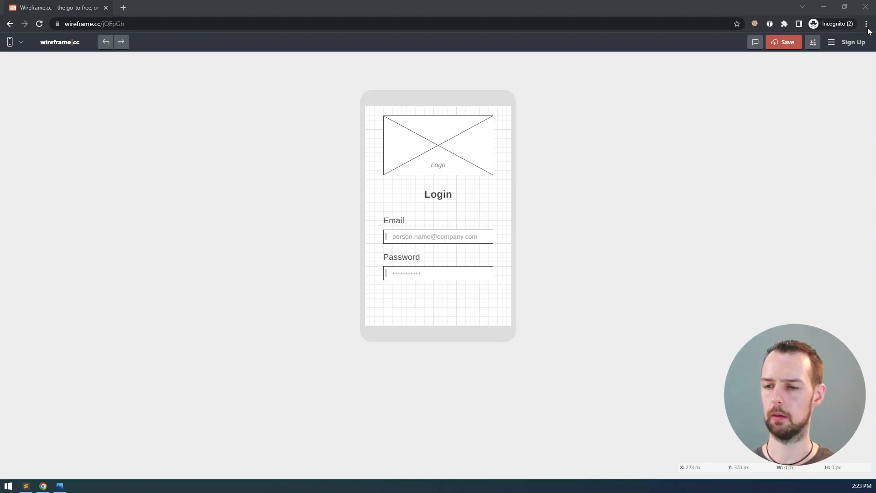
Enable snap to grid, draw a box below the Password field and round its corners
{"action": "left_click", "coordinate": [813, 42]}
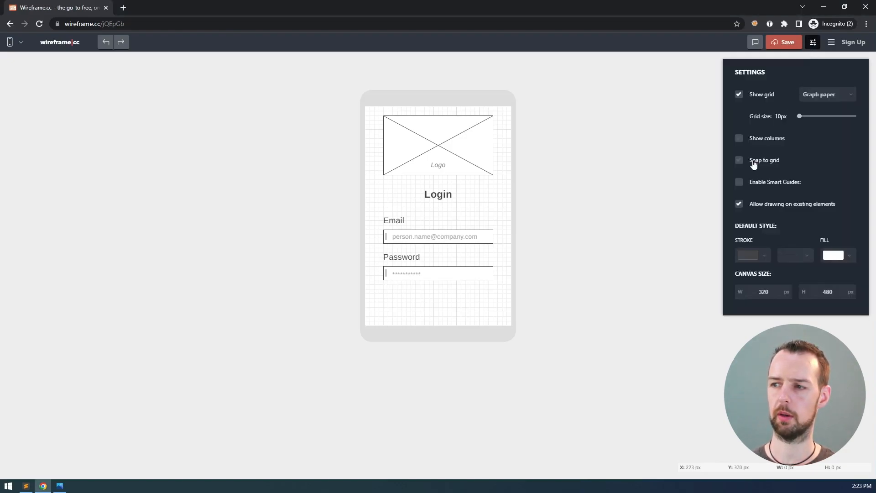
{"action": "left_click", "coordinate": [747, 160]}
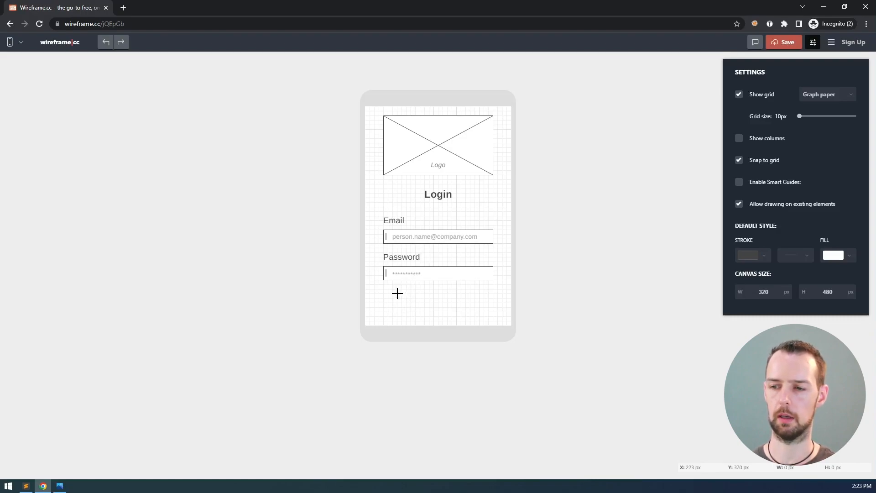
{"action": "left_click_drag", "start_coordinate": [397, 293], "coordinate": [456, 307]}
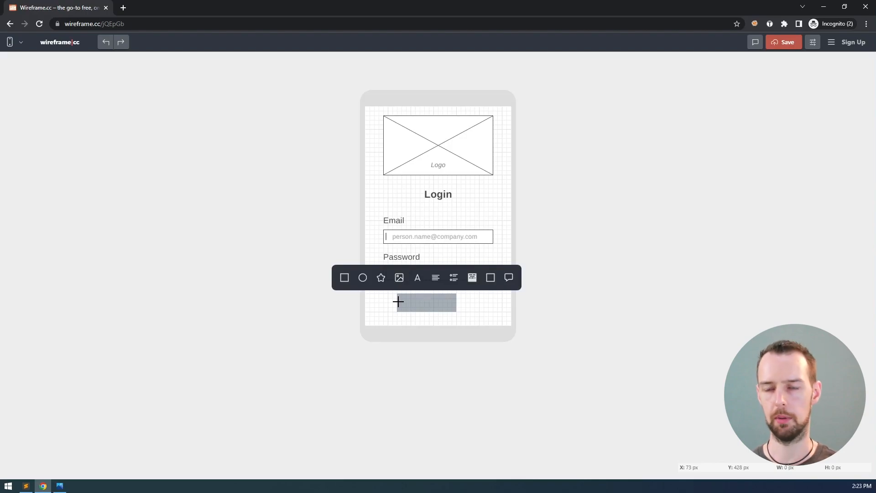
{"action": "left_click", "coordinate": [347, 280]}
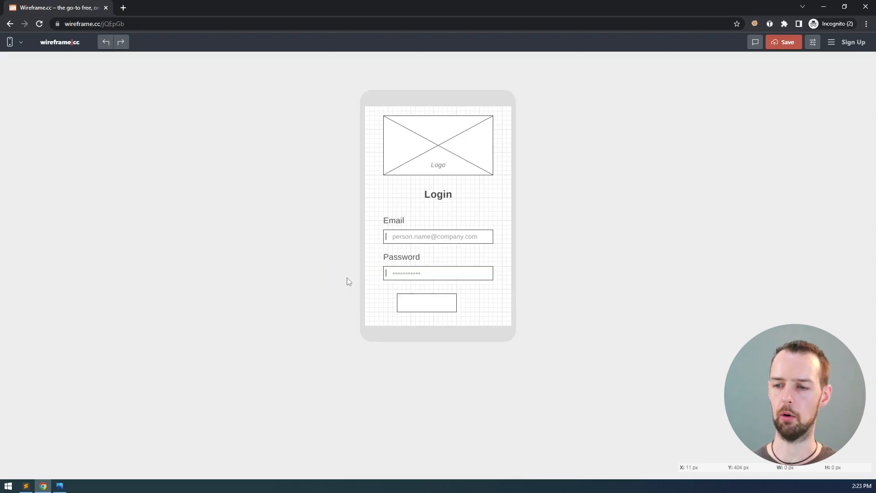
{"action": "left_click", "coordinate": [415, 304]}
{"action": "left_click_drag", "start_coordinate": [402, 299], "coordinate": [439, 304]}
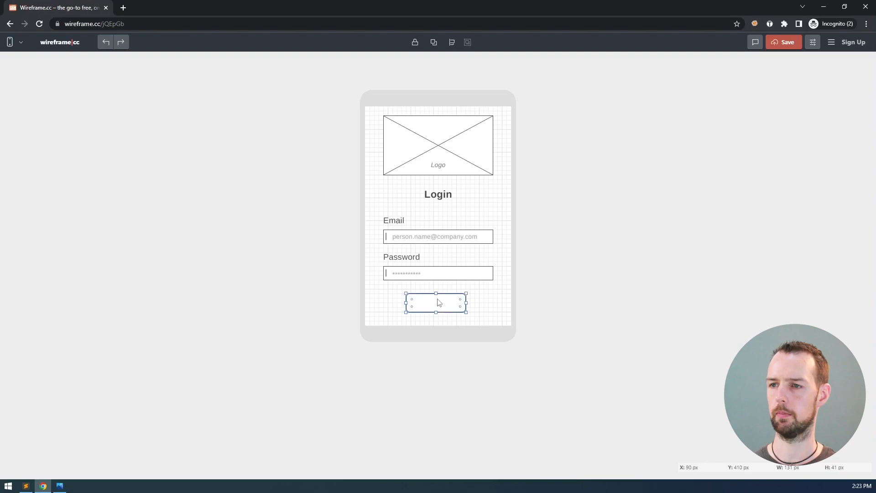
Apply Align Middle to the rounded box, re-centring it after a stray move
{"action": "left_click", "coordinate": [452, 45]}
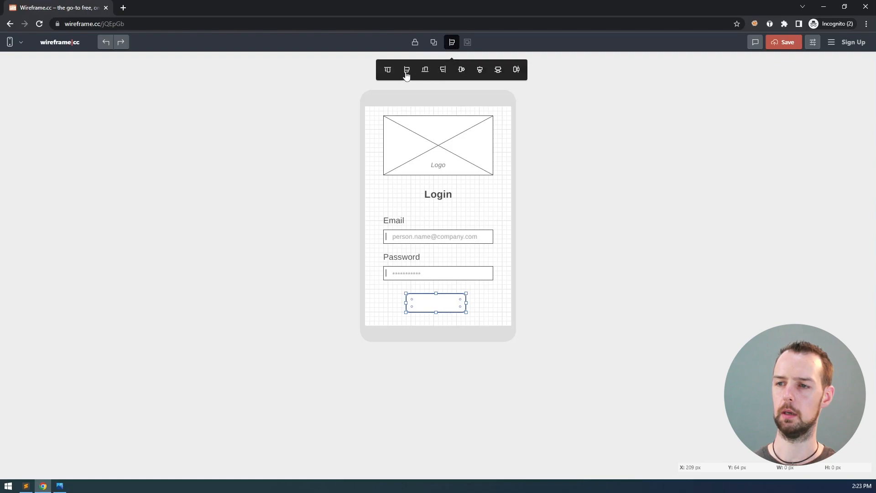
{"action": "left_click", "coordinate": [480, 73]}
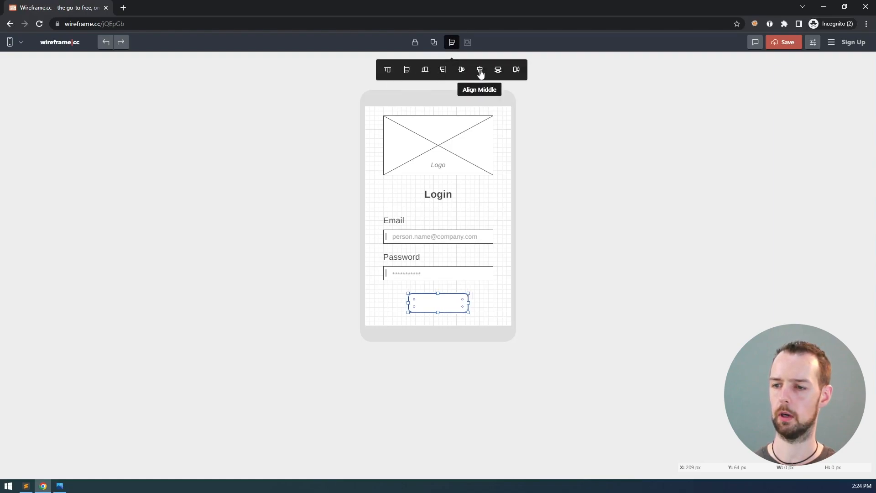
{"action": "left_click_drag", "start_coordinate": [438, 297], "coordinate": [414, 302]}
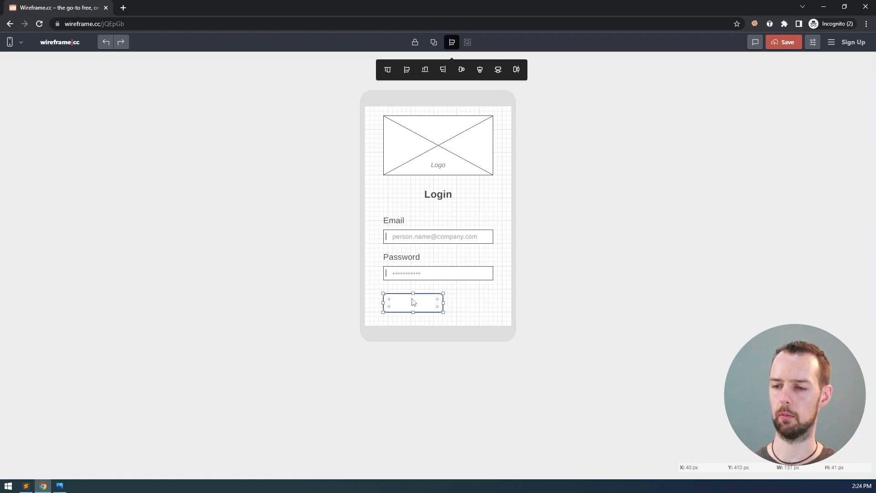
{"action": "left_click", "coordinate": [481, 73]}
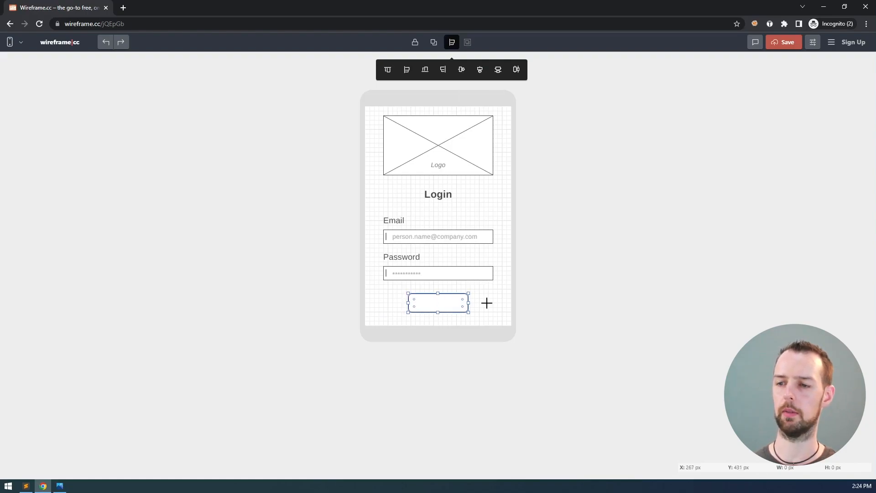
{"action": "double_click", "coordinate": [434, 303]}
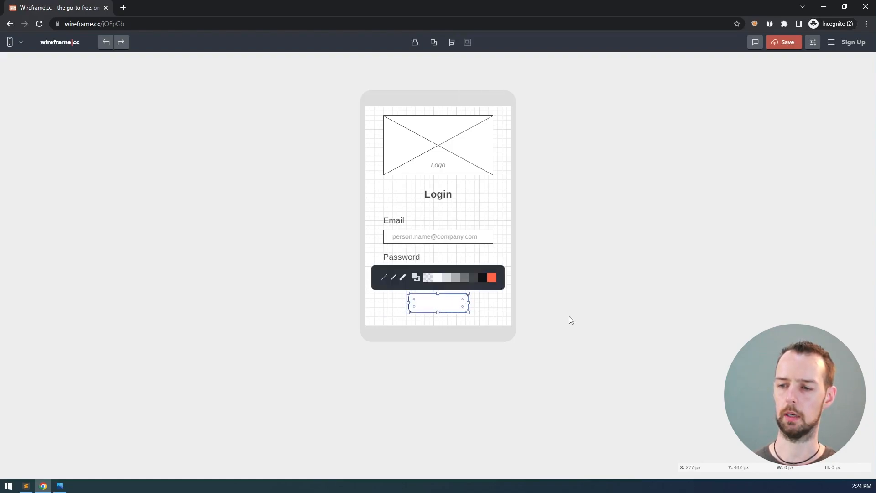
Label the box 'Login' and give it a red fill
{"action": "type", "text": "Login"}
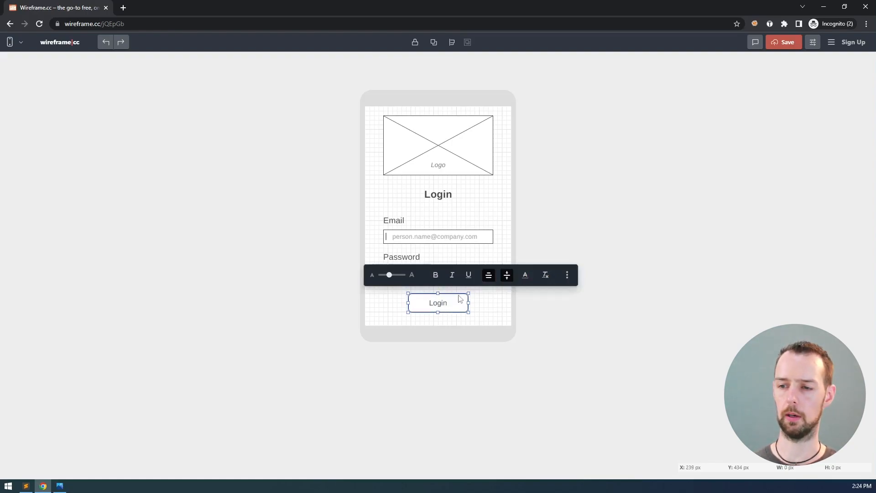
{"action": "key", "text": "Escape"}
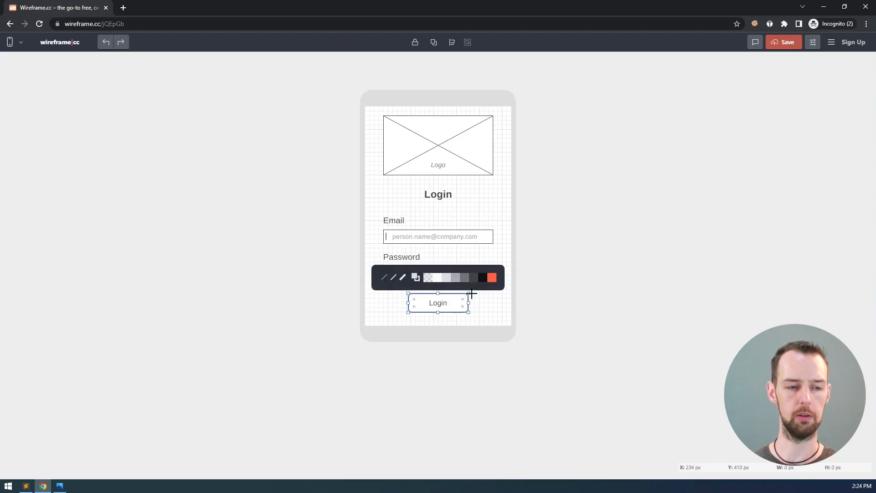
{"action": "left_click", "coordinate": [493, 278]}
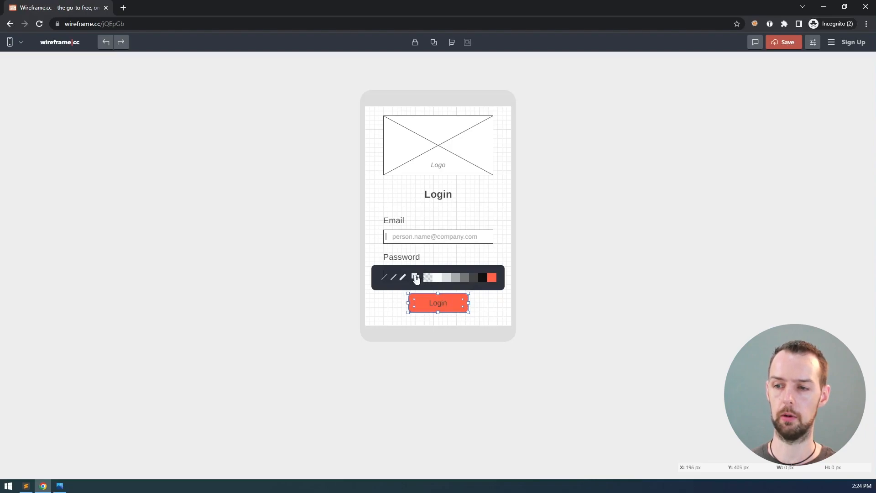
Set the Login button's label text colour to white and save the wireframe
{"action": "double_click", "coordinate": [437, 307]}
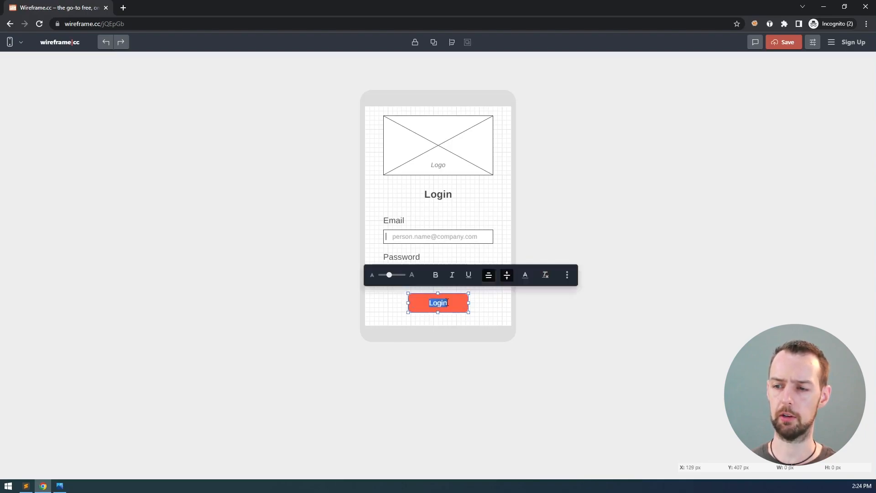
{"action": "left_click", "coordinate": [527, 276]}
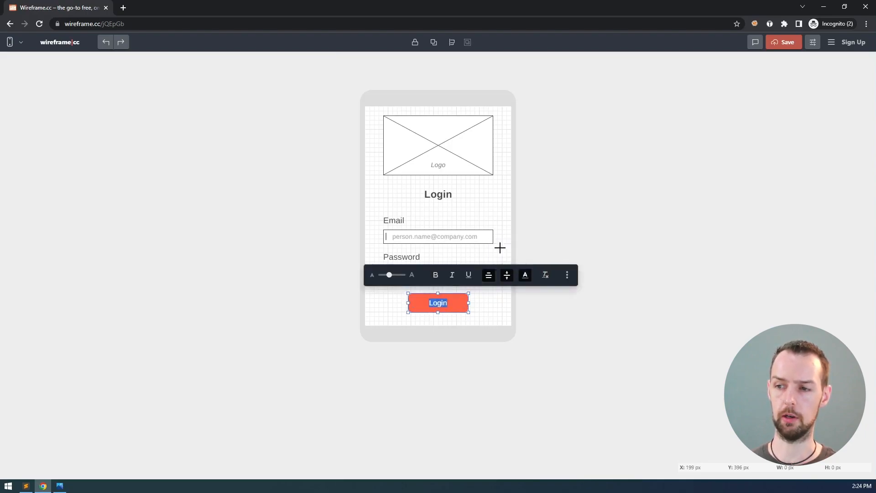
{"action": "left_click", "coordinate": [500, 299]}
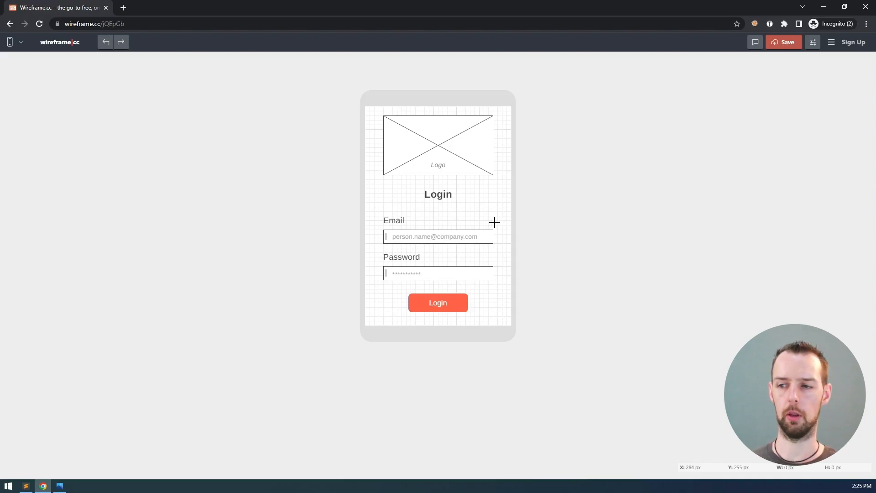
{"action": "left_click", "coordinate": [793, 50]}
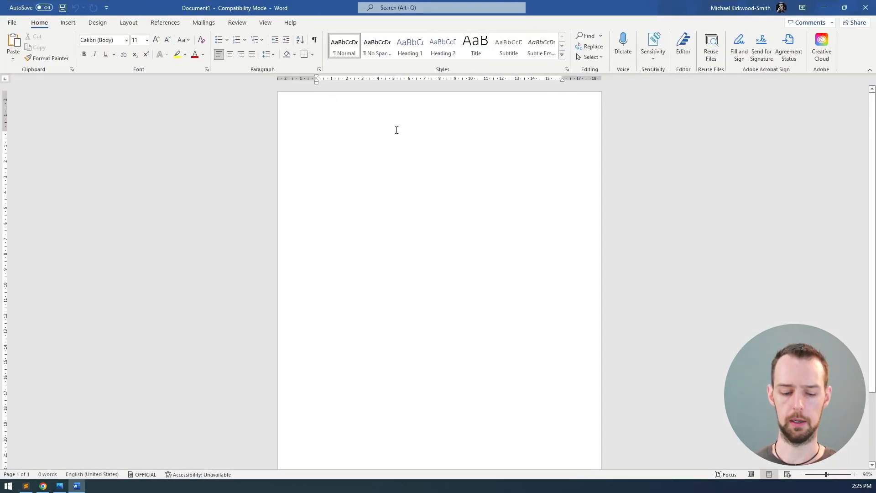
Type 'Login' and style it as Heading 2
{"action": "type", "text": "Login"}
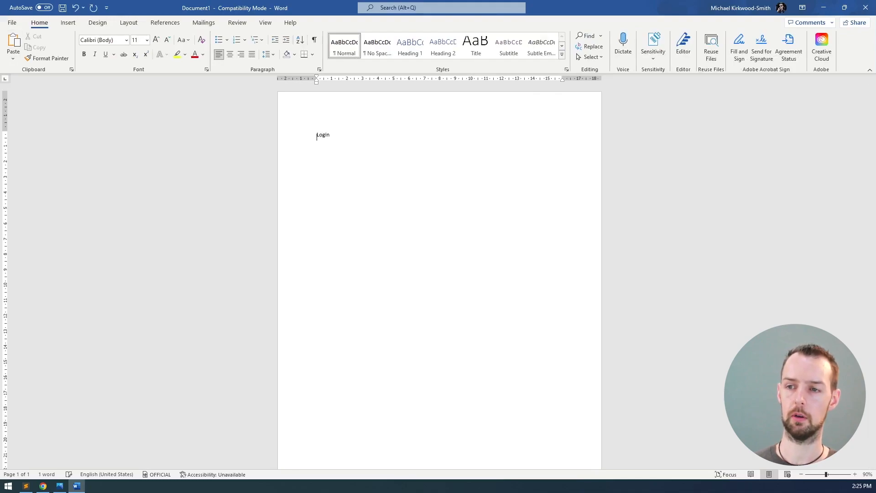
{"action": "left_click_drag", "start_coordinate": [317, 136], "coordinate": [398, 129]}
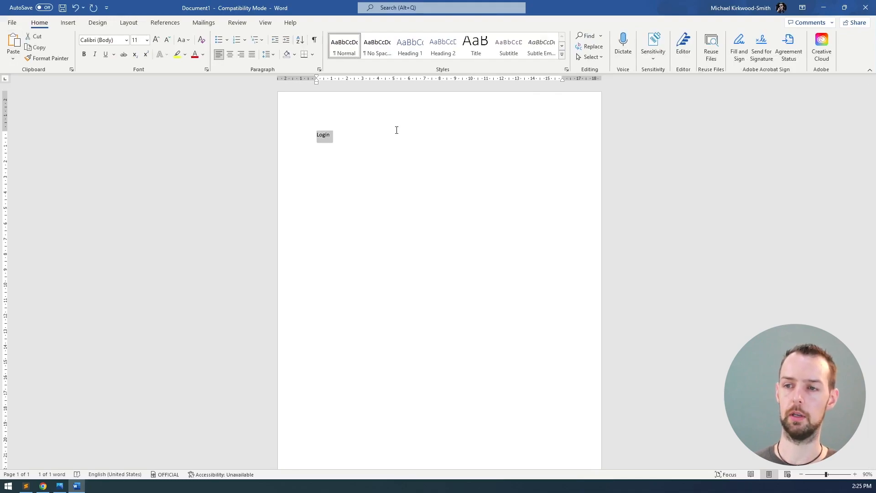
{"action": "left_click", "coordinate": [410, 46]}
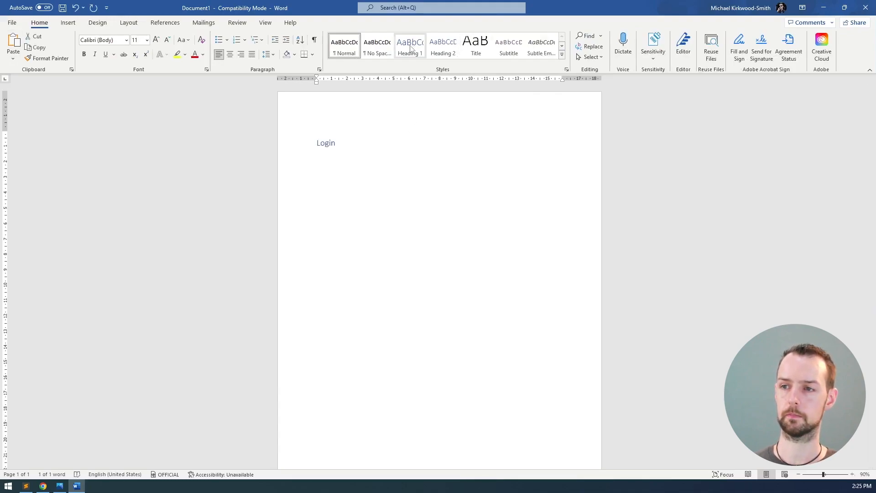
{"action": "left_click", "coordinate": [442, 45]}
Add a 'Staff management app wireframes' Heading 1 title above Login
{"action": "key", "text": "Left"}
{"action": "key", "text": "Return"}
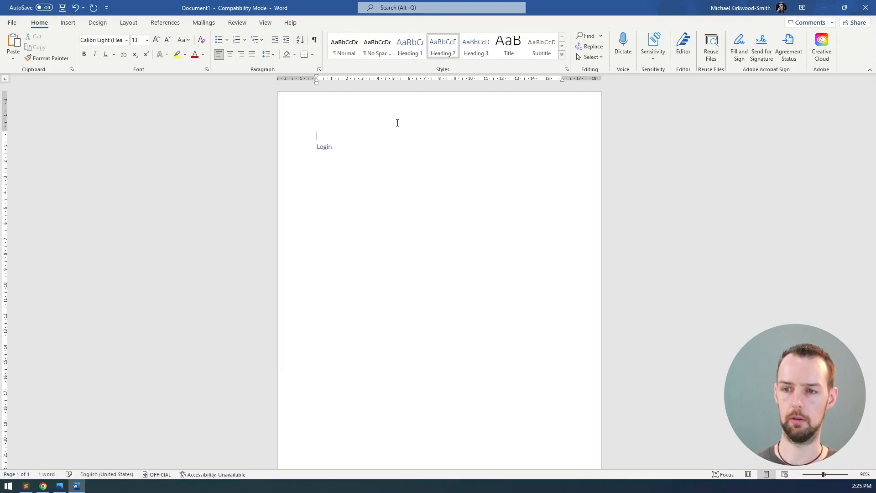
{"action": "left_click", "coordinate": [410, 46]}
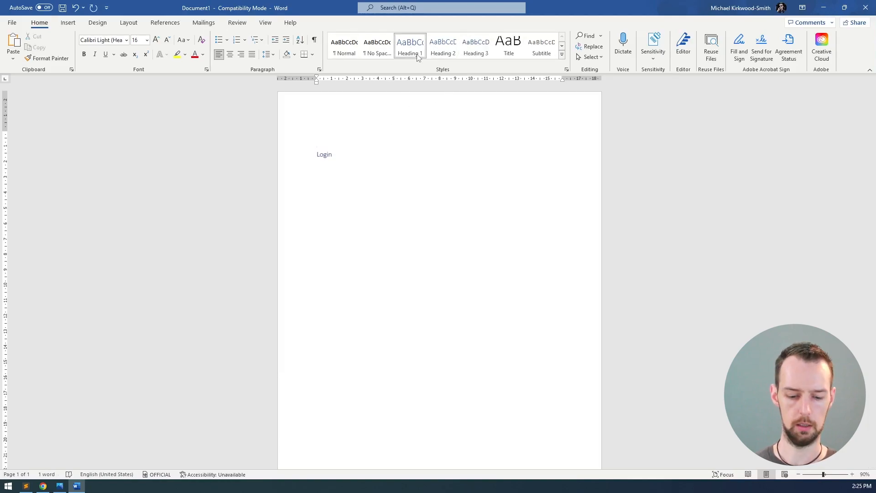
{"action": "type", "text": "Staff manage"}
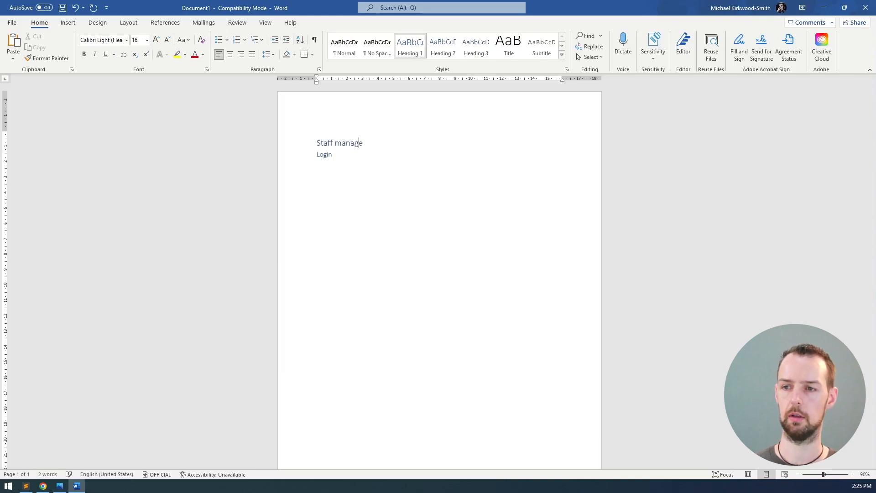
{"action": "type", "text": "ment app wireframes"}
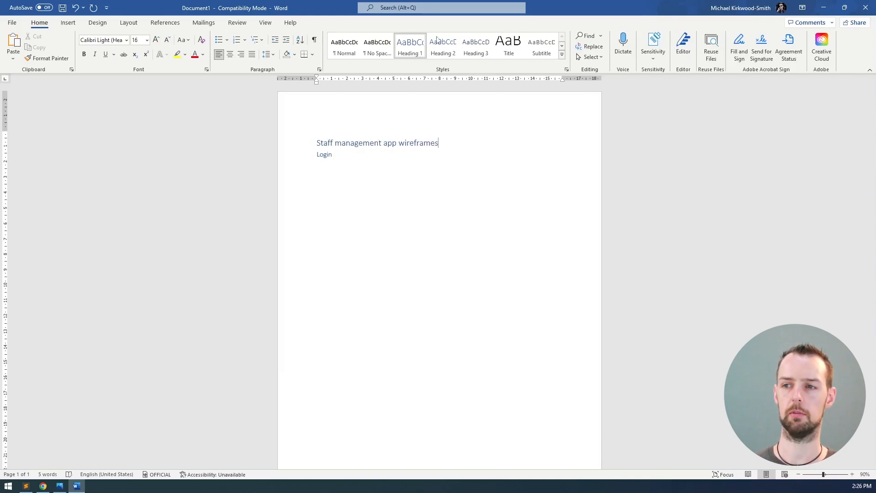
{"action": "key", "text": "Return"}
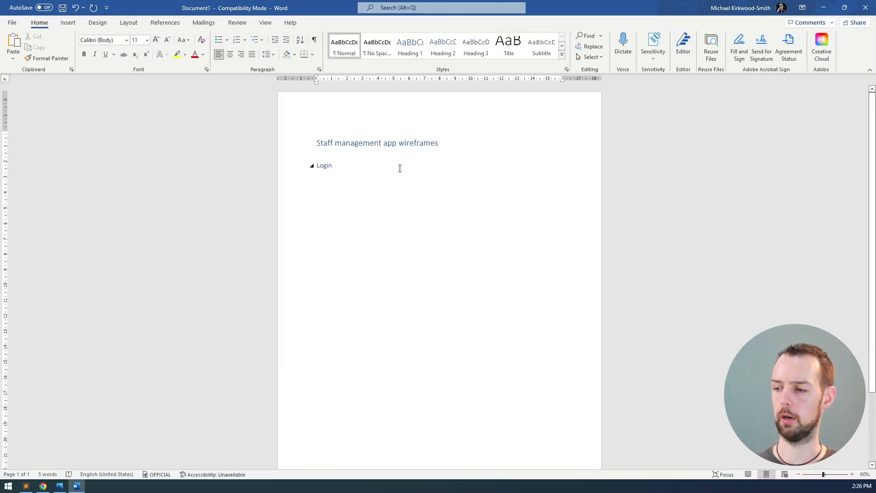
Paste the Login wireframe's web address as a link under the Login heading, then return to the editor
{"action": "scroll", "coordinate": [400, 168], "scroll_direction": "up", "scroll_amount": 1, "text": "ctrl"}
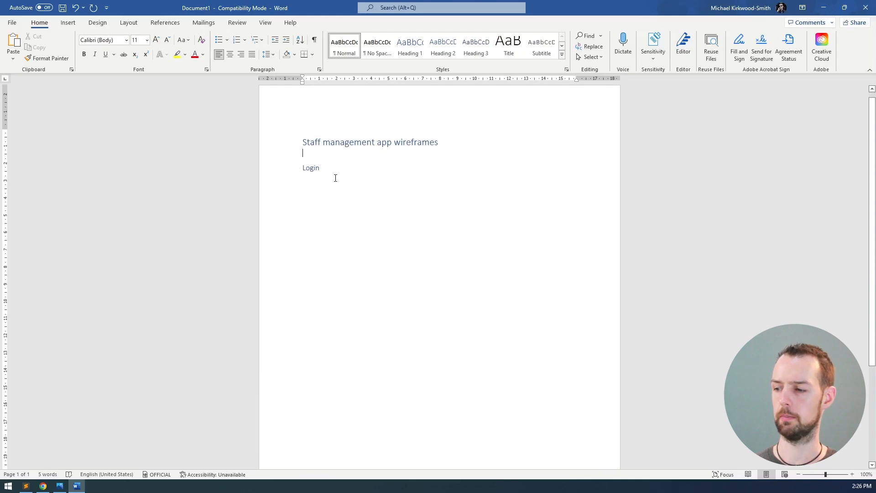
{"action": "left_click", "coordinate": [337, 168]}
{"action": "left_click", "coordinate": [407, 184]}
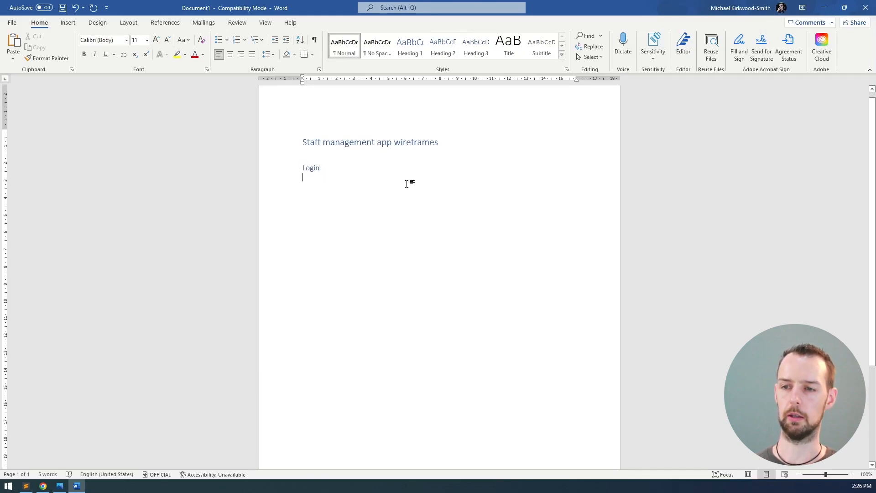
{"action": "key", "text": "Return"}
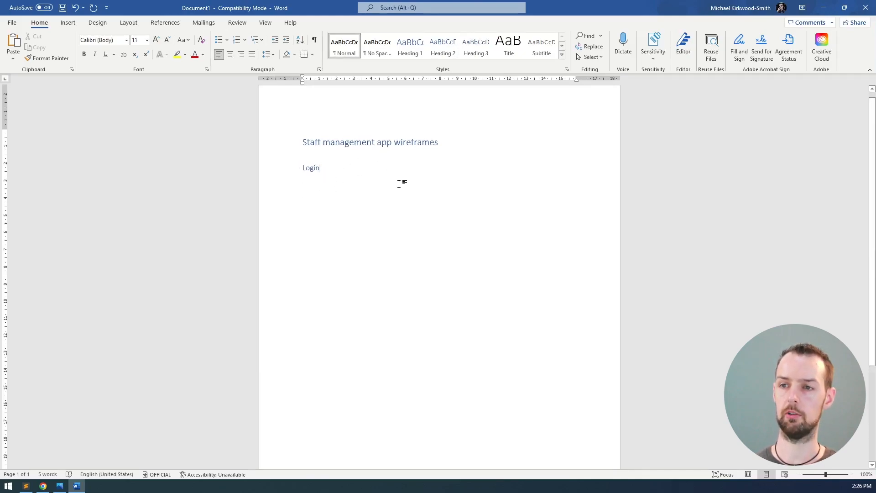
{"action": "key", "text": "alt+Tab"}
{"action": "left_click", "coordinate": [162, 22]}
{"action": "key", "text": "alt+Tab"}
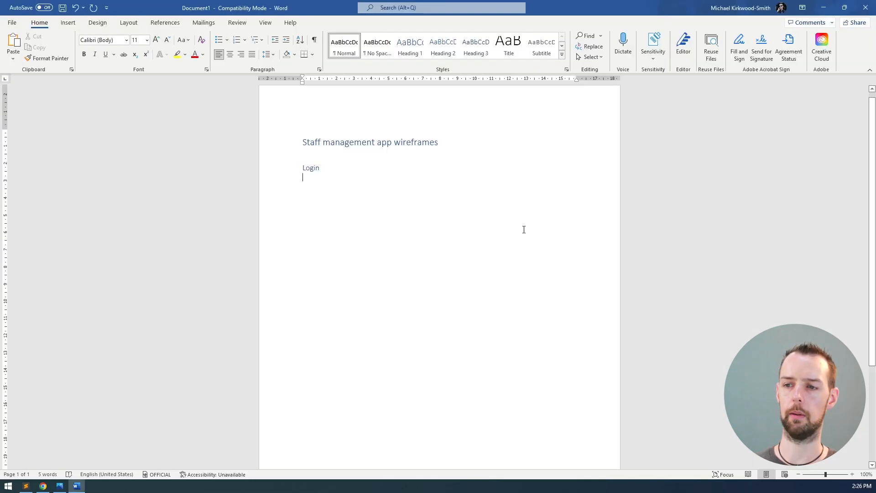
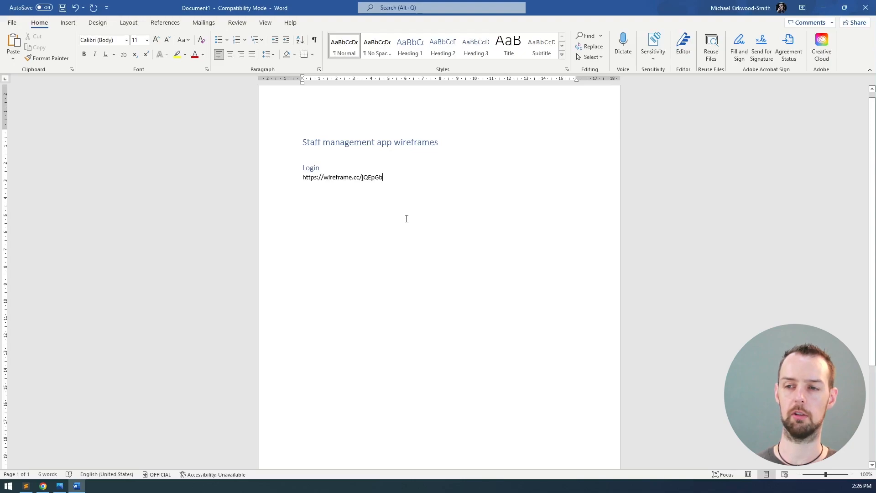
{"action": "key", "text": "Return"}
{"action": "key", "text": "Return"}
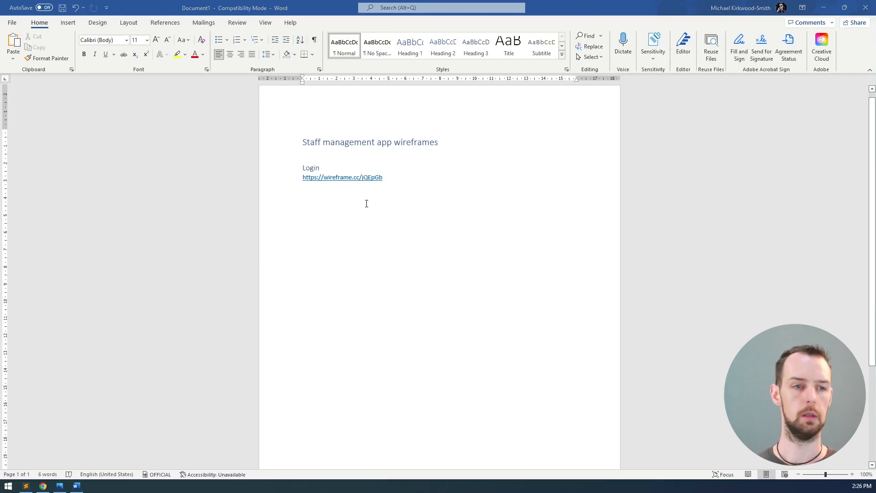
{"action": "key", "text": "alt+Tab"}
{"action": "left_click", "coordinate": [704, 70]}
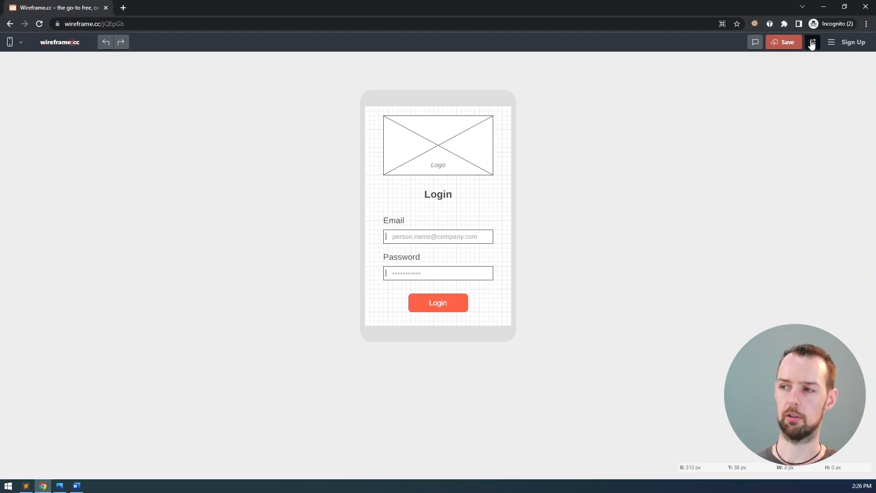
{"action": "left_click", "coordinate": [831, 42]}
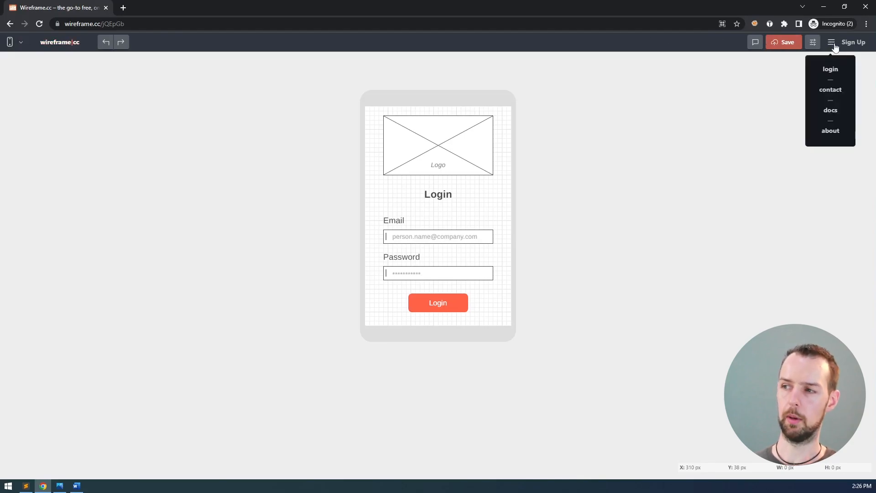
{"action": "left_click", "coordinate": [834, 132]}
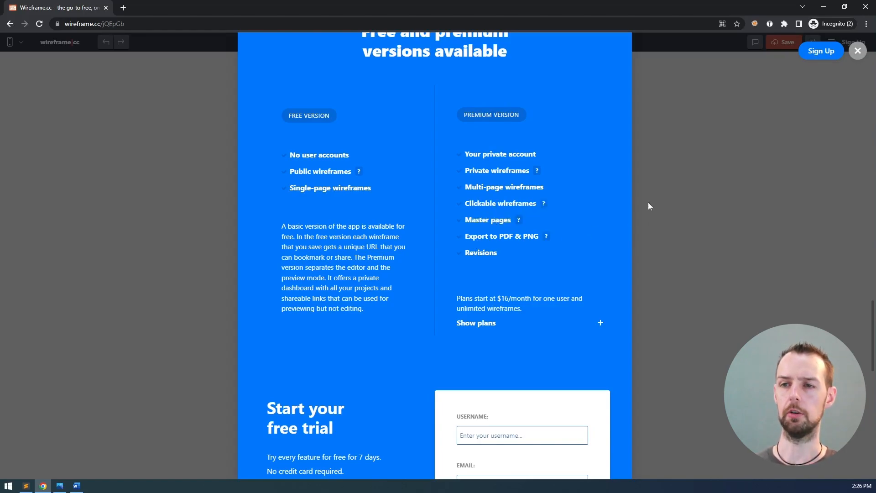
{"action": "left_click", "coordinate": [691, 182]}
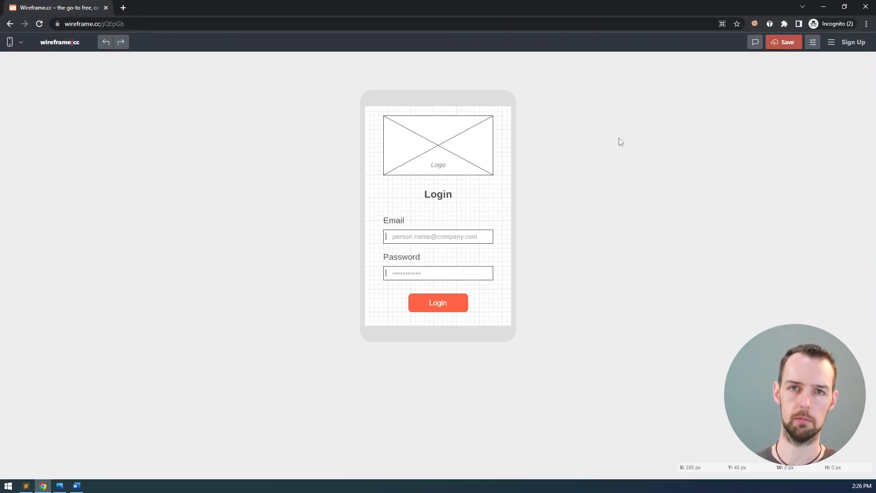
Turn off Show grid in Settings and snip the Login phone mockup with Win+Shift+S
{"action": "left_click", "coordinate": [813, 42]}
{"action": "left_click", "coordinate": [740, 95]}
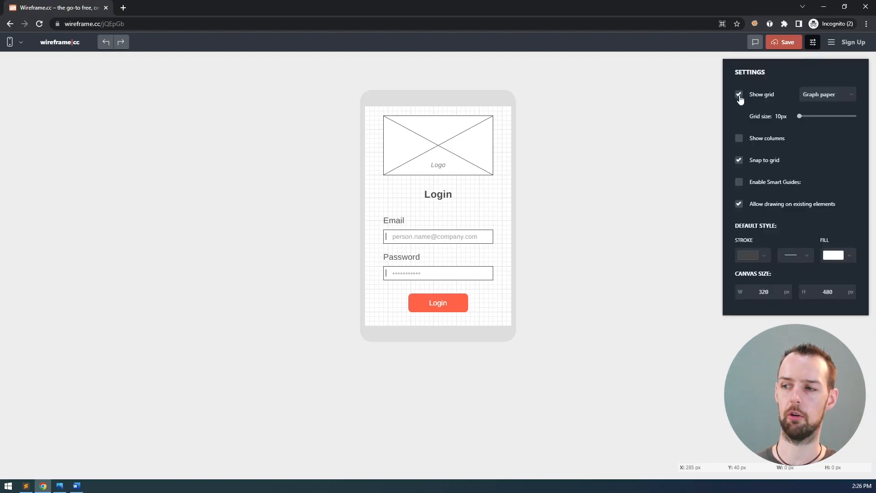
{"action": "left_click", "coordinate": [612, 123]}
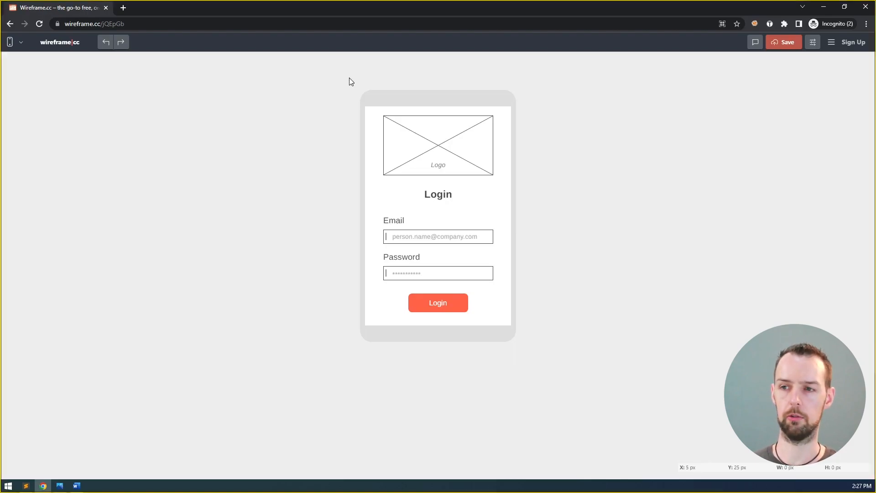
{"action": "key", "text": "super+shift+s"}
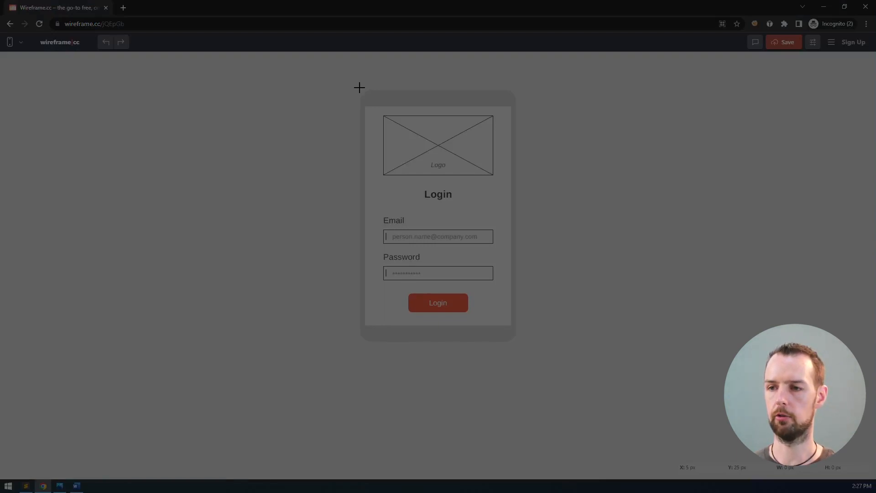
{"action": "left_click_drag", "start_coordinate": [360, 87], "coordinate": [516, 343]}
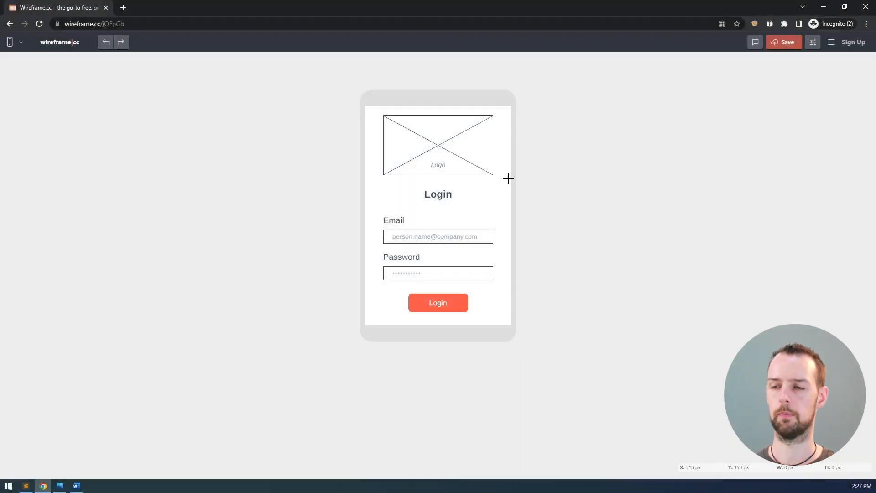
Paste the Login mockup snip below the link in Word, keeping it at full size
{"action": "key", "text": "alt+Tab"}
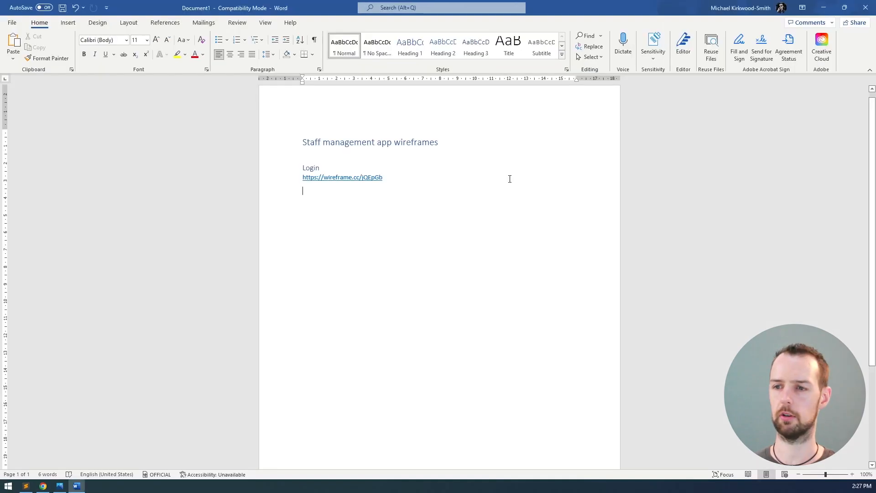
{"action": "key", "text": "ctrl+v"}
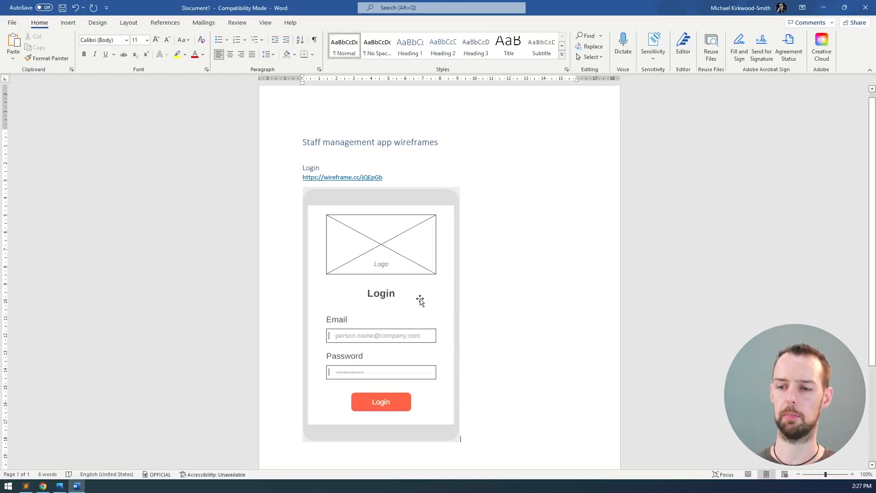
{"action": "left_click", "coordinate": [426, 280]}
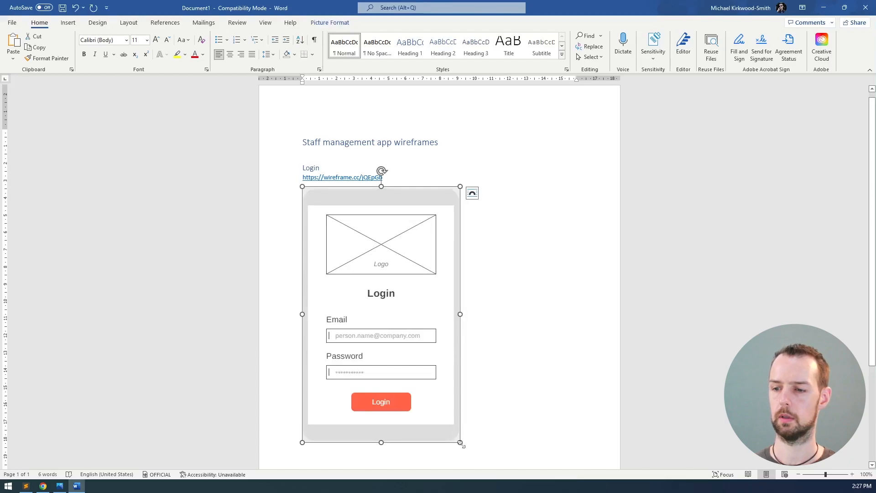
{"action": "left_click_drag", "start_coordinate": [460, 442], "coordinate": [443, 414]}
{"action": "left_click", "coordinate": [508, 330]}
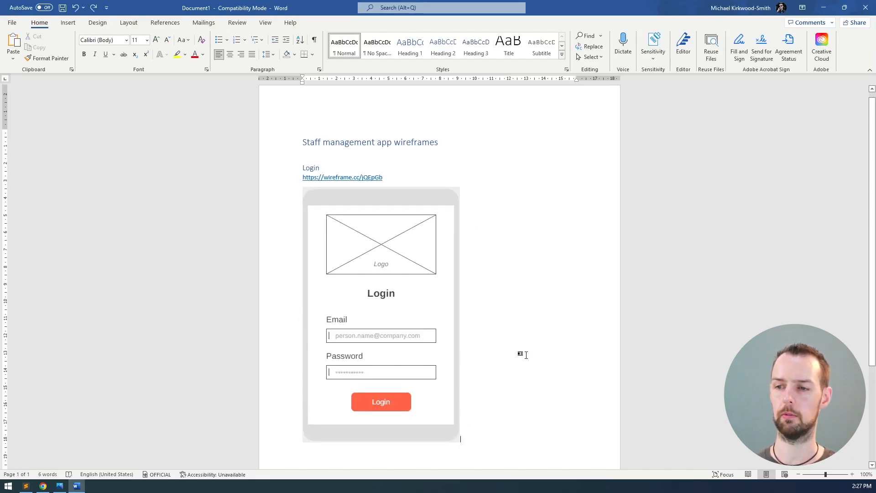
{"action": "key", "text": "ctrl+z"}
{"action": "scroll", "coordinate": [555, 330], "scroll_direction": "down", "scroll_amount": 2}
Insert a page break to start a blank page 2
{"action": "key", "text": "Return"}
{"action": "key", "text": "ctrl+Return"}
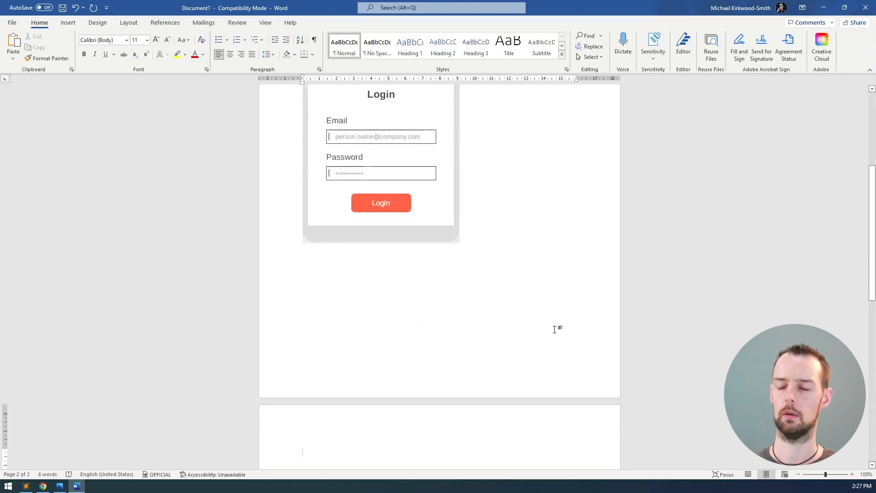
{"action": "scroll", "coordinate": [555, 328], "scroll_direction": "down", "scroll_amount": 5}
{"action": "scroll", "coordinate": [556, 326], "scroll_direction": "up", "scroll_amount": 10}
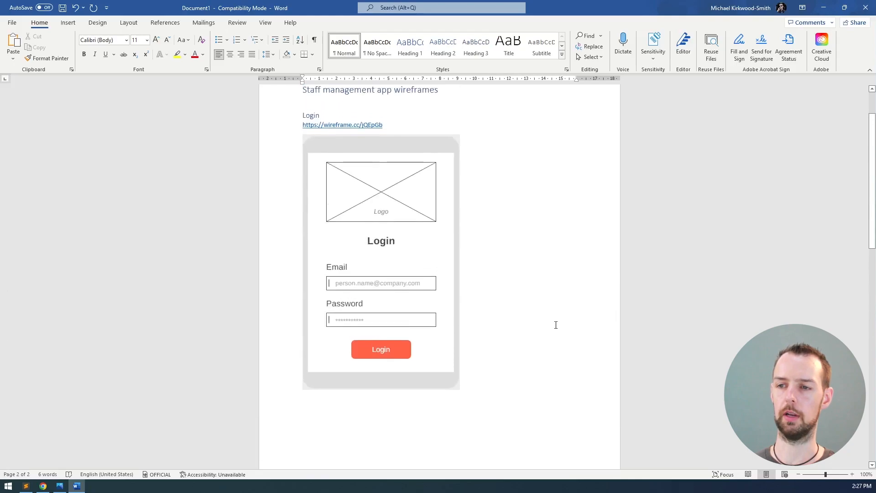
{"action": "scroll", "coordinate": [556, 325], "scroll_direction": "up", "scroll_amount": 1}
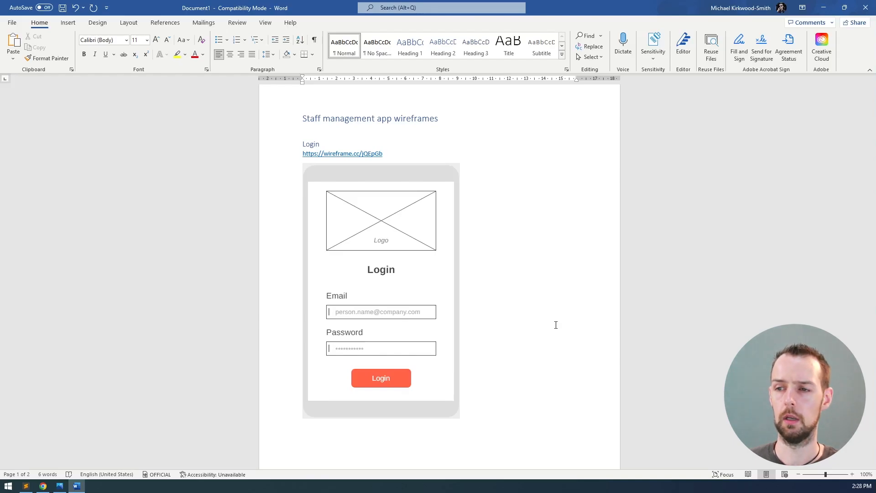
Check the default Fill and Stroke colours in Wireframe.cc Settings, change nothing, and return to Word
{"action": "key", "text": "alt+Tab"}
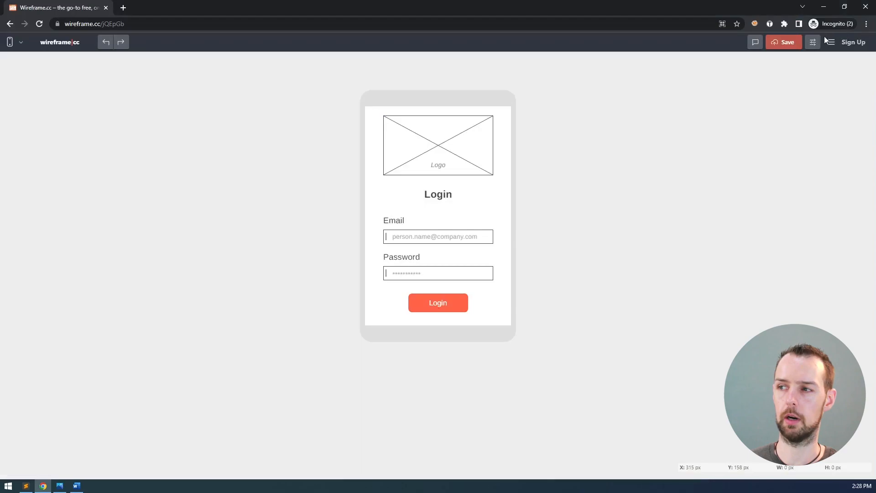
{"action": "left_click", "coordinate": [813, 43]}
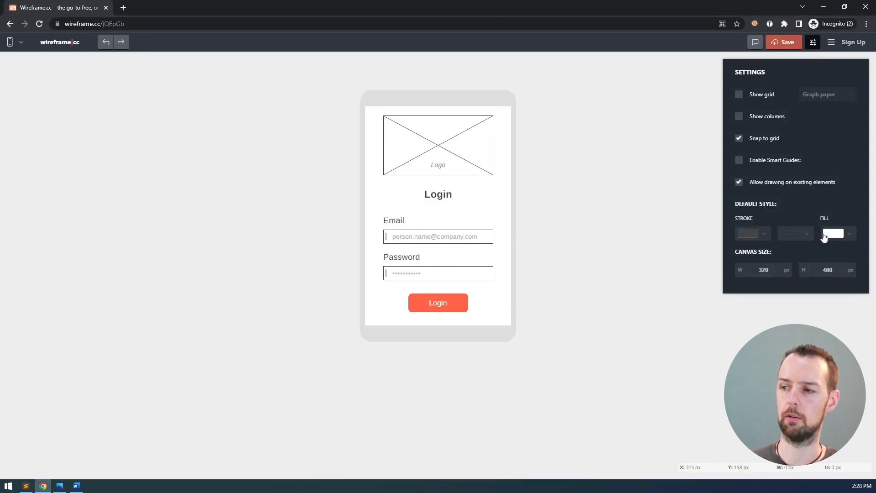
{"action": "left_click", "coordinate": [853, 238]}
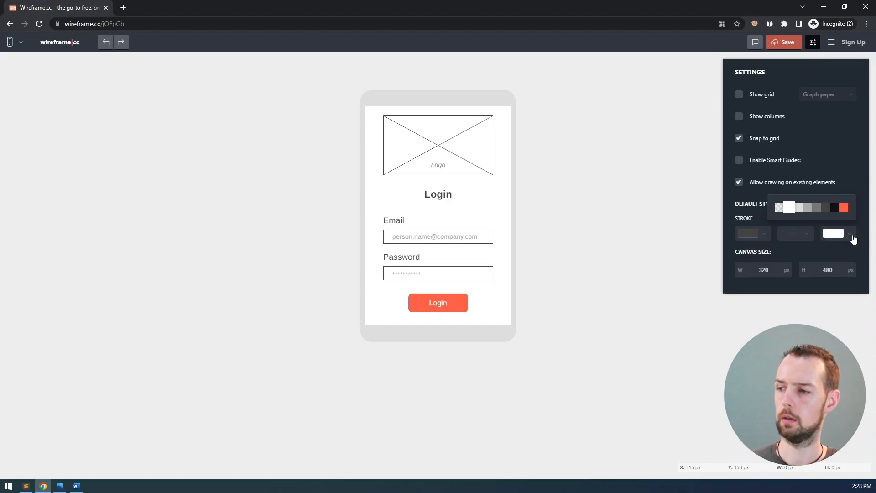
{"action": "left_click", "coordinate": [765, 234]}
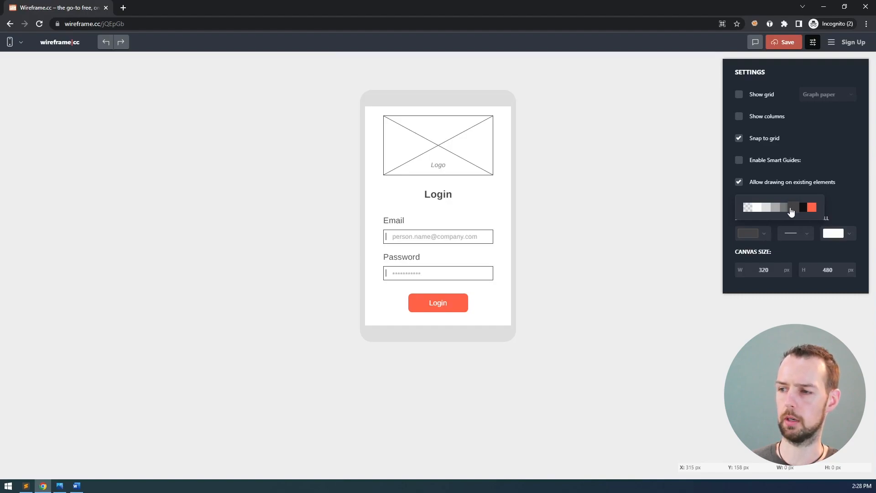
{"action": "left_click", "coordinate": [826, 198]}
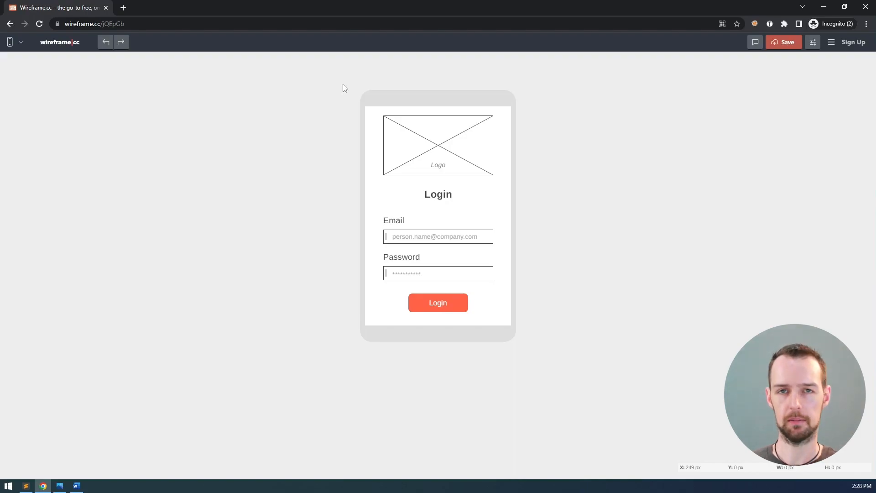
{"action": "key", "text": "alt+Tab"}
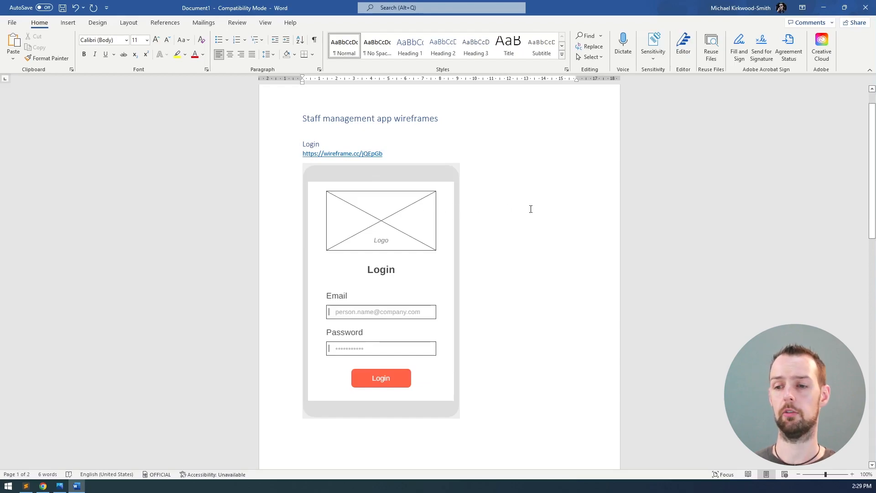
Type 'Home' at the top of page 2 and style it as Heading 2
{"action": "scroll", "coordinate": [521, 244], "scroll_direction": "down", "scroll_amount": 8}
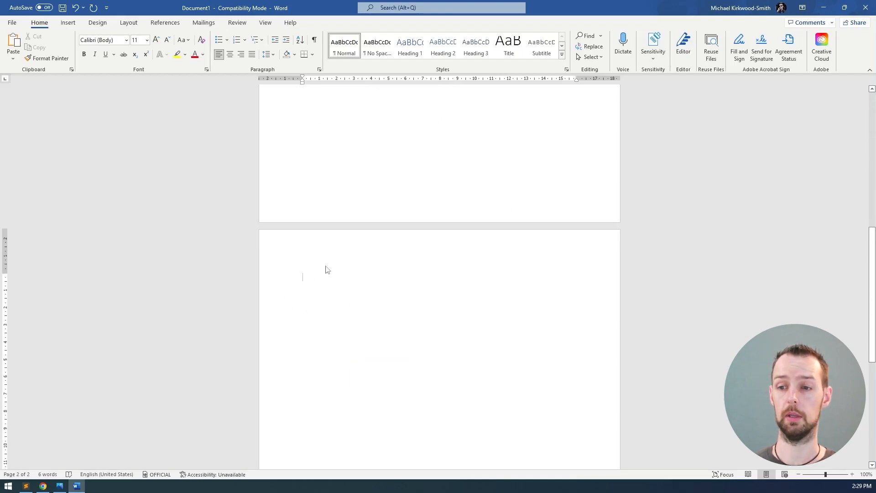
{"action": "type", "text": "Home"}
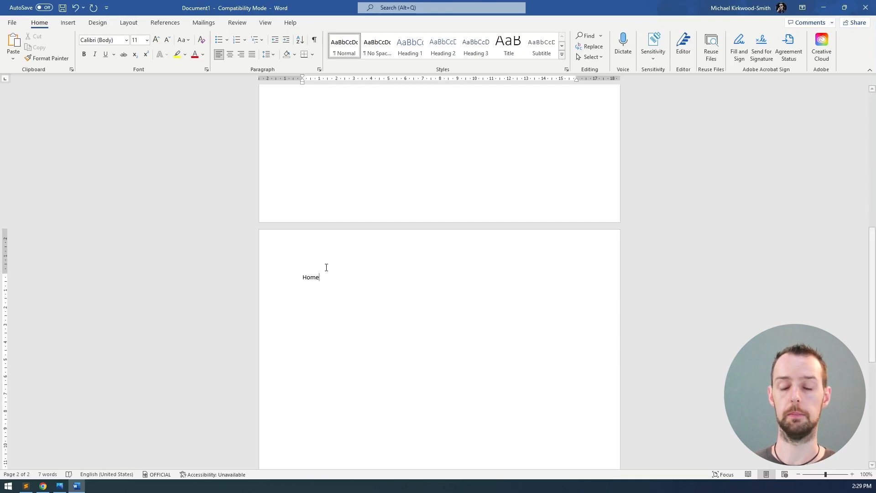
{"action": "double_click", "coordinate": [325, 270]}
{"action": "left_click", "coordinate": [442, 45]}
{"action": "left_click", "coordinate": [411, 290]}
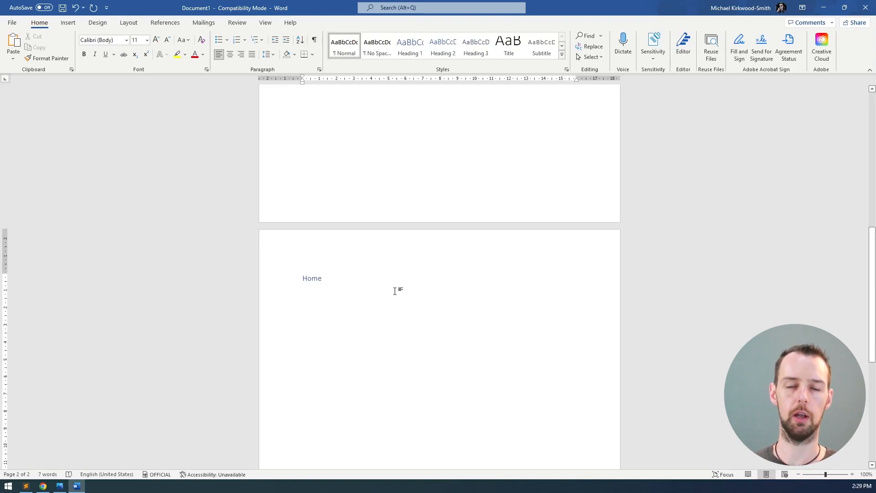
{"action": "key", "text": "alt+Tab"}
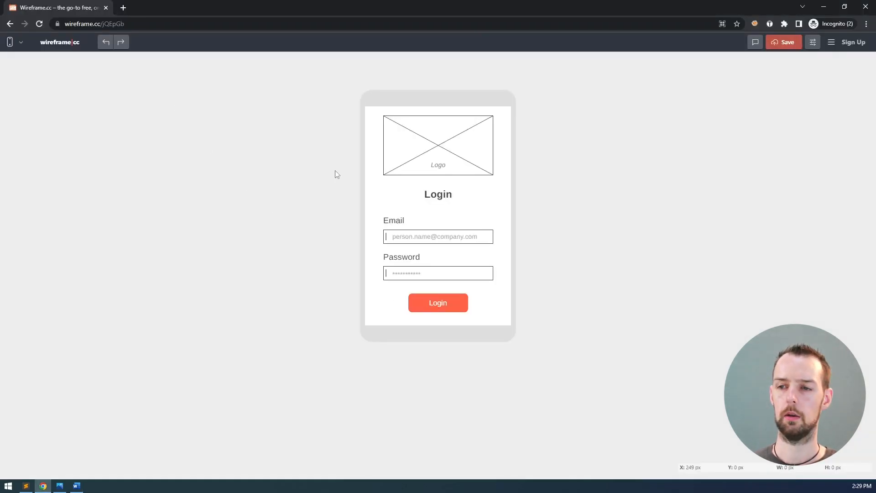
{"action": "left_click", "coordinate": [60, 486]}
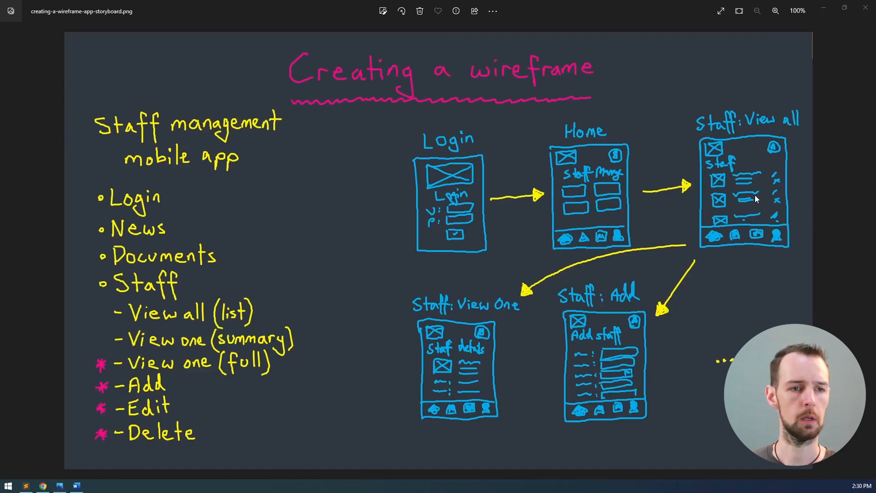
{"action": "key", "text": "alt+Tab"}
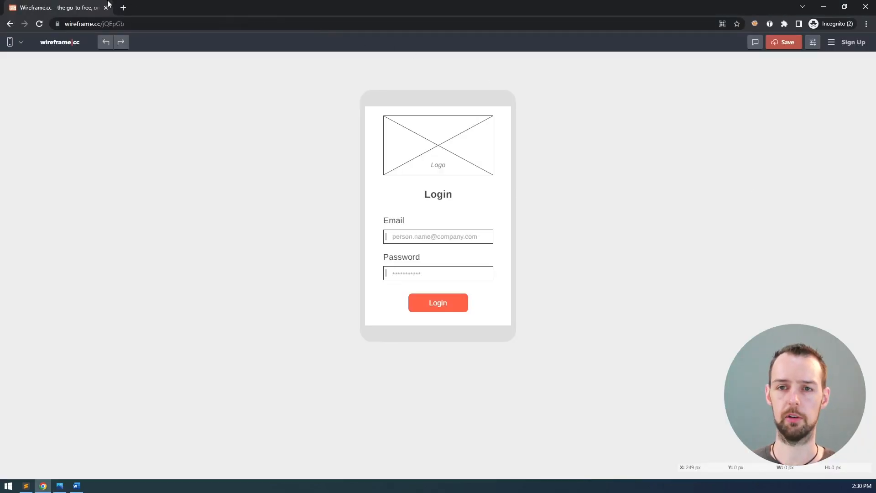
Open a fresh Wireframe.cc page in a new tab beside the Login wireframe
{"action": "right_click", "coordinate": [66, 46]}
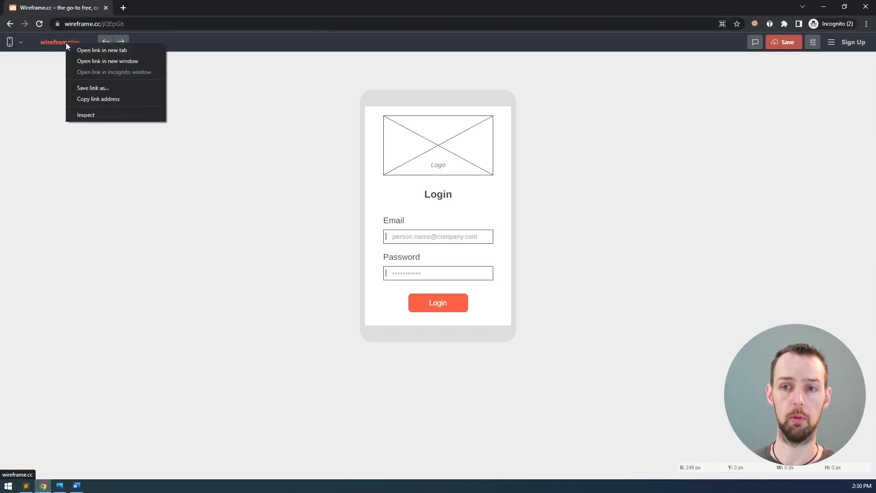
{"action": "left_click", "coordinate": [108, 48]}
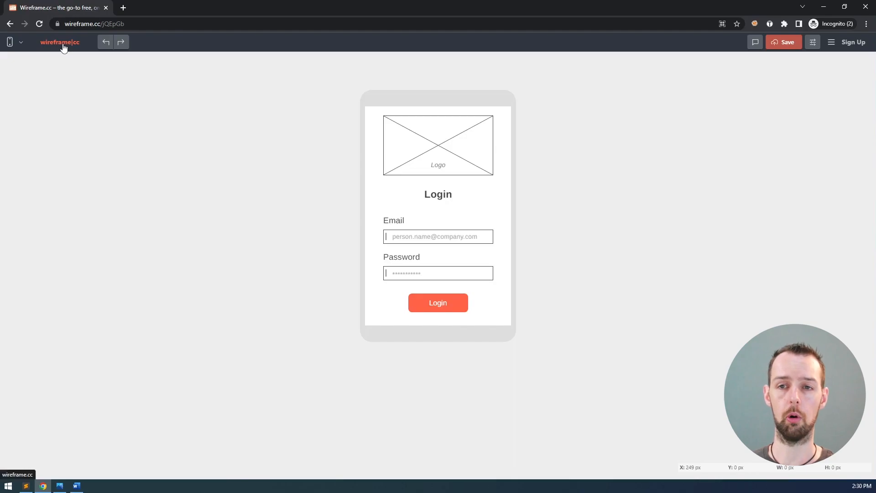
{"action": "left_click", "coordinate": [177, 9]}
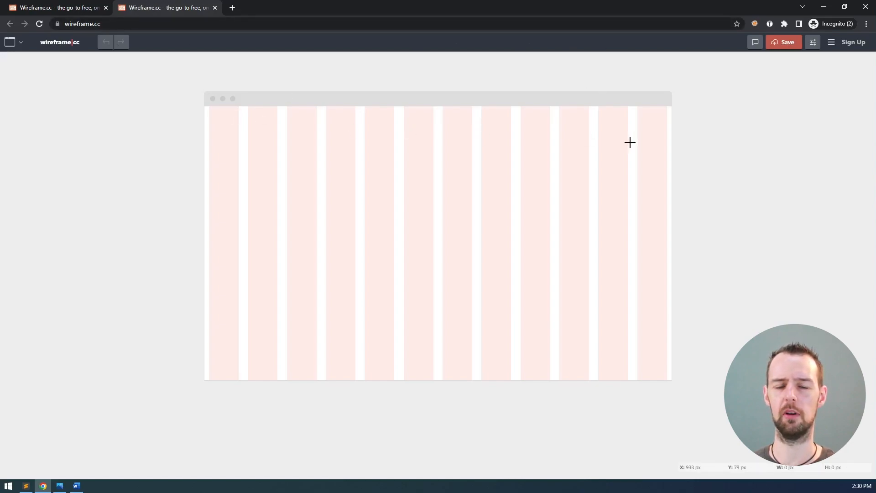
{"action": "left_click", "coordinate": [73, 7]}
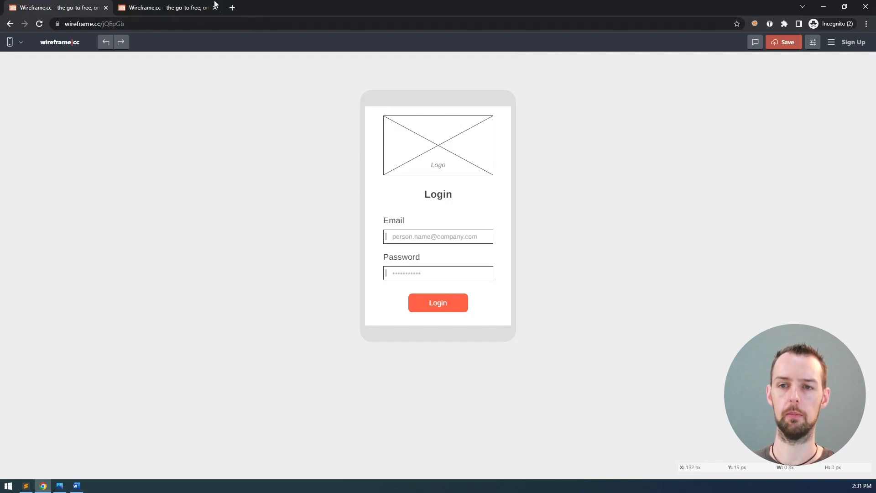
{"action": "left_click", "coordinate": [172, 6]}
Switch to a mobile phone frame, hide columns, enable snap to grid, and keep the grid shown
{"action": "left_click", "coordinate": [10, 42]}
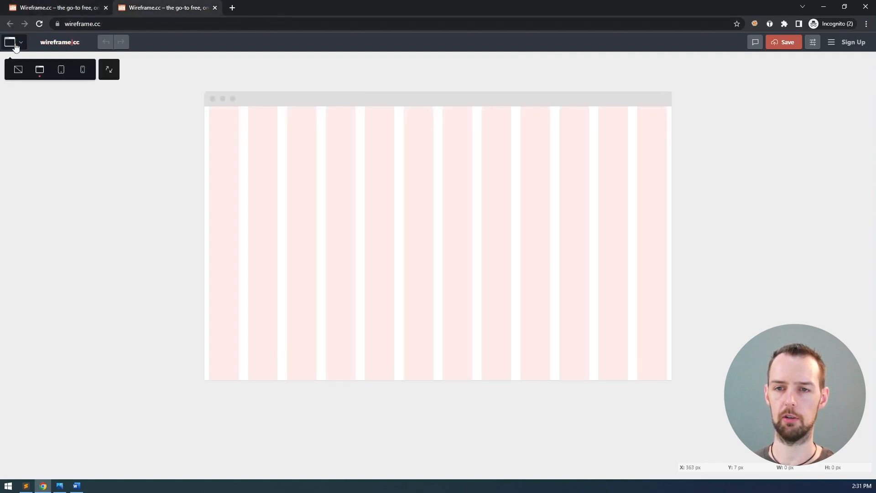
{"action": "left_click", "coordinate": [88, 75]}
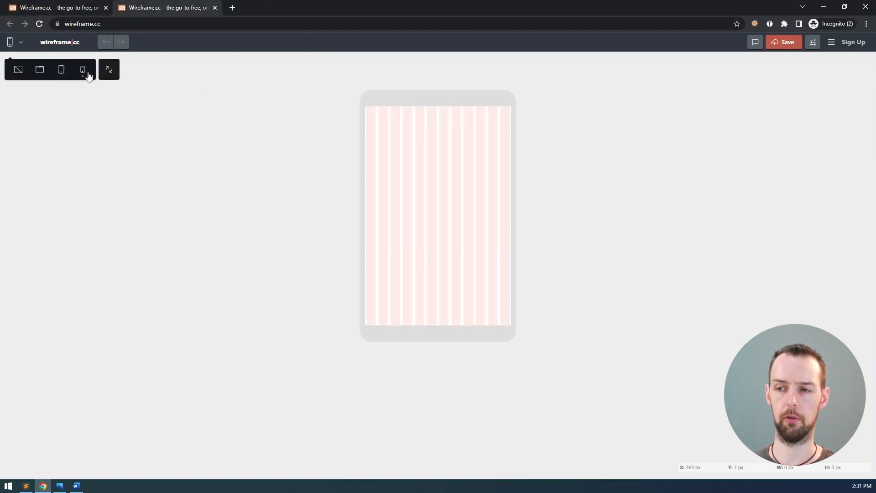
{"action": "left_click", "coordinate": [814, 44]}
{"action": "left_click", "coordinate": [765, 141]}
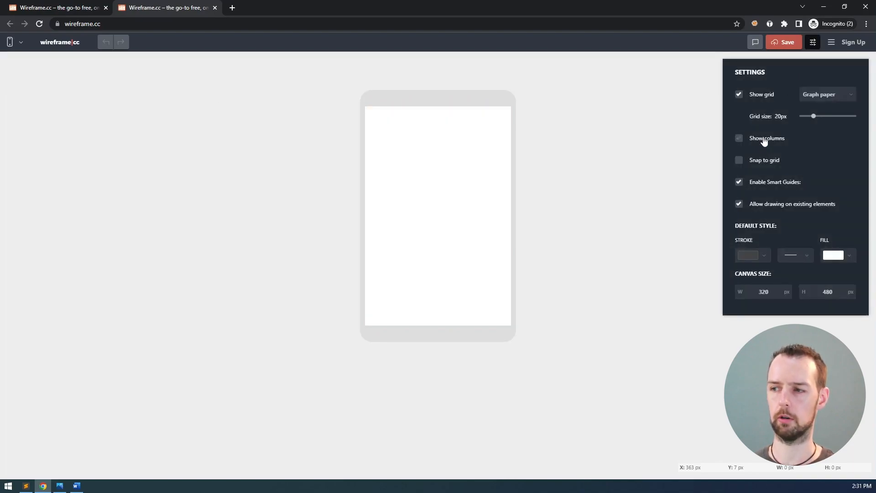
{"action": "left_click", "coordinate": [760, 162]}
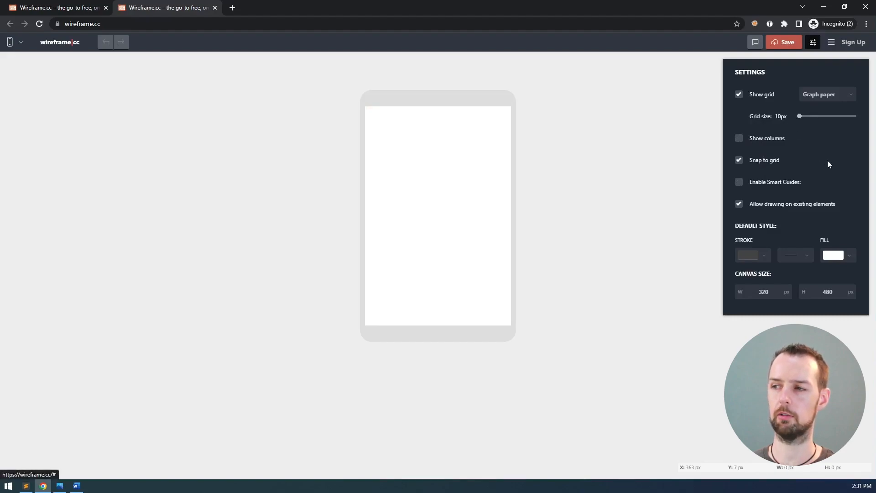
{"action": "left_click", "coordinate": [739, 95]}
{"action": "left_click", "coordinate": [739, 95]}
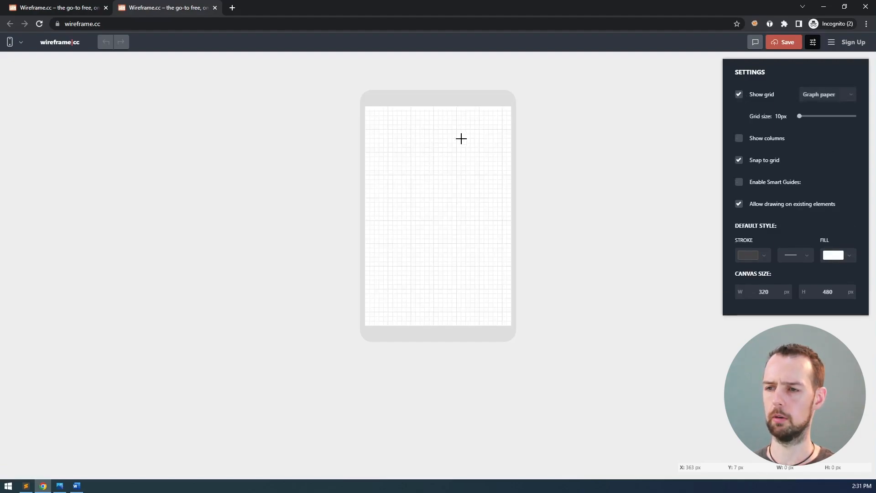
{"action": "left_click", "coordinate": [740, 97]}
{"action": "left_click", "coordinate": [740, 97]}
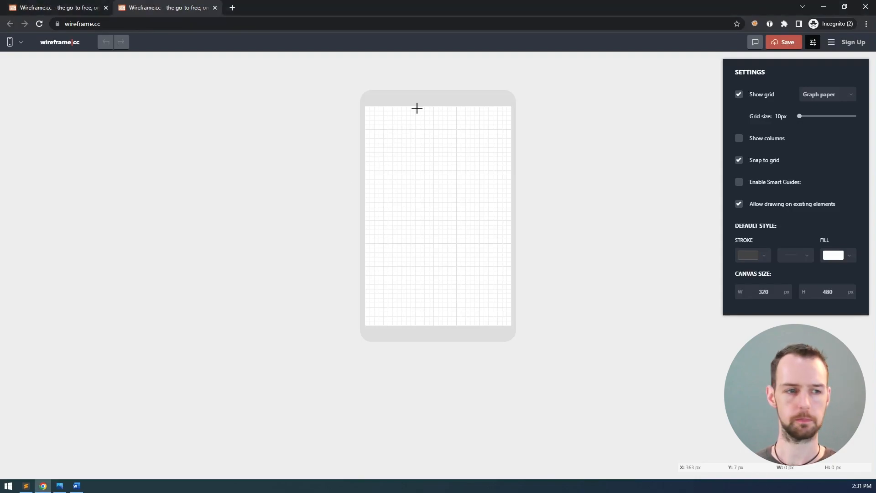
{"action": "key", "text": "alt+Tab"}
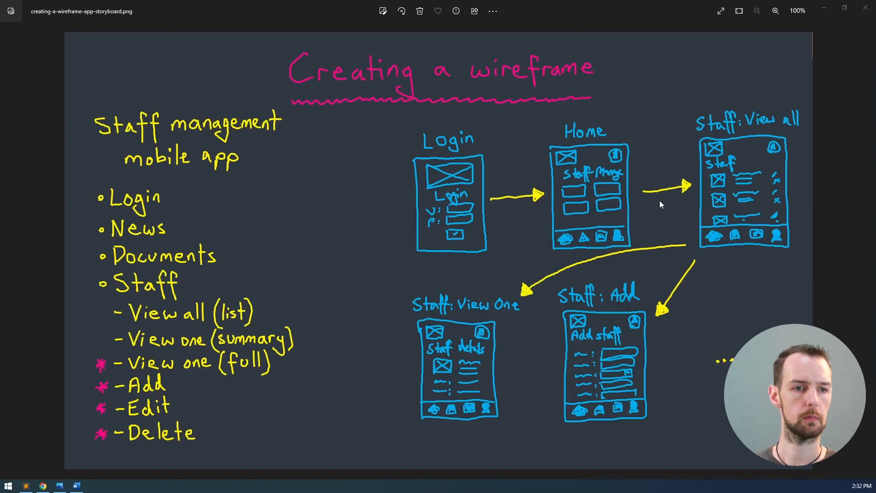
{"action": "key", "text": "alt+Tab"}
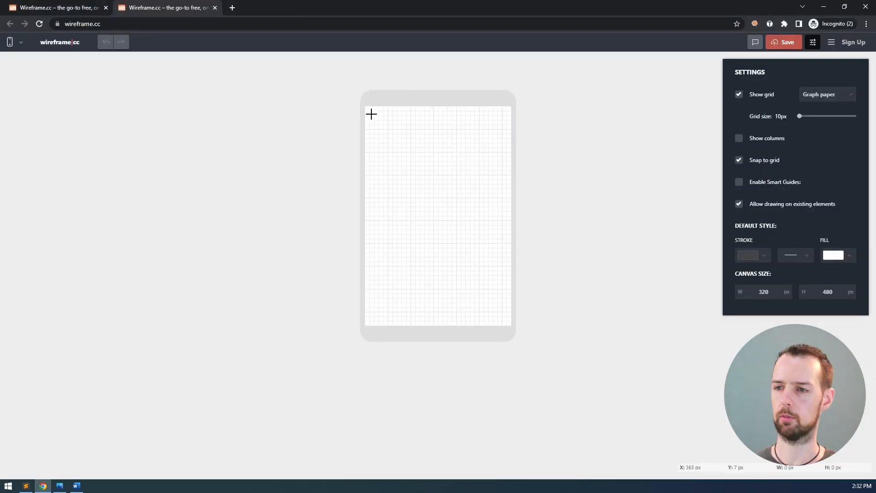
Draw an image placeholder at the top-left and a text box reading 'Logo' below it
{"action": "left_click_drag", "start_coordinate": [372, 115], "coordinate": [409, 138]}
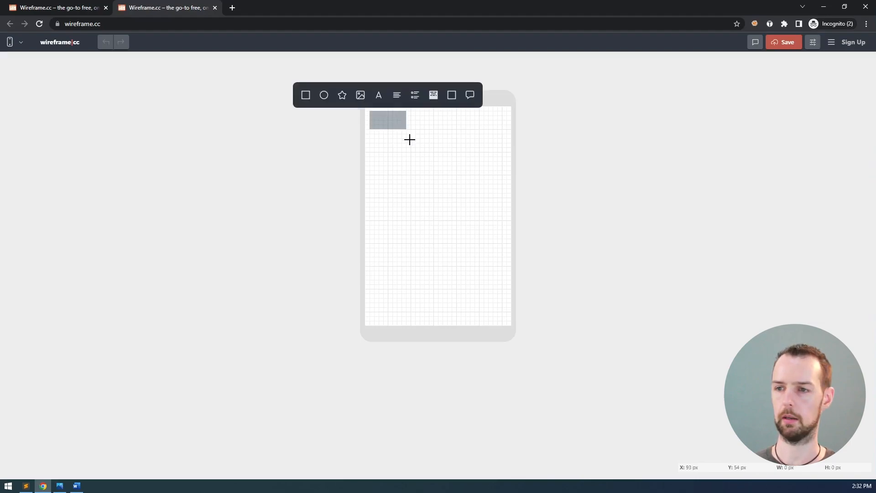
{"action": "left_click", "coordinate": [361, 98]}
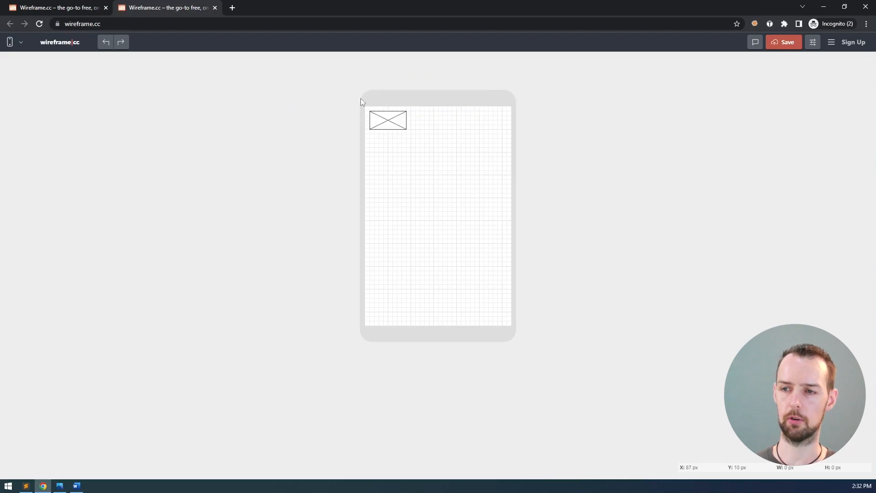
{"action": "left_click_drag", "start_coordinate": [378, 125], "coordinate": [401, 132]}
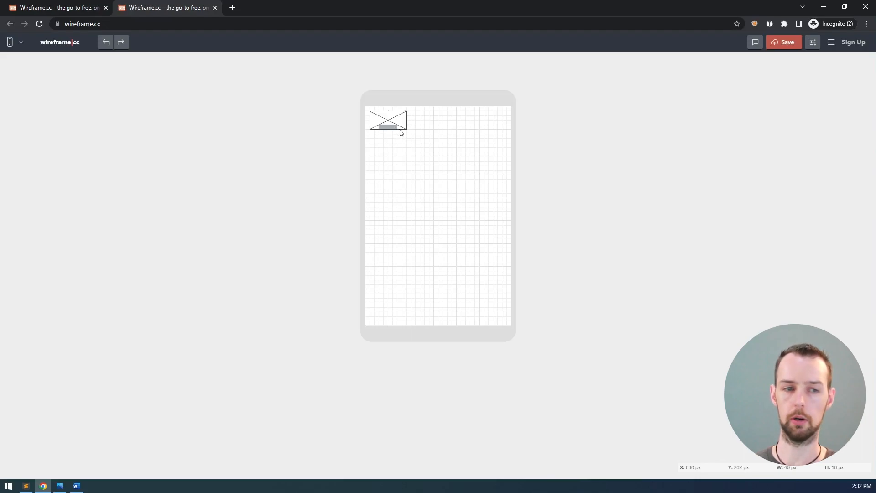
{"action": "mouse_move", "coordinate": [401, 132]}
{"action": "left_mouse_down"}
{"action": "mouse_move", "coordinate": [389, 143]}
{"action": "mouse_move", "coordinate": [409, 147]}
{"action": "left_mouse_up"}
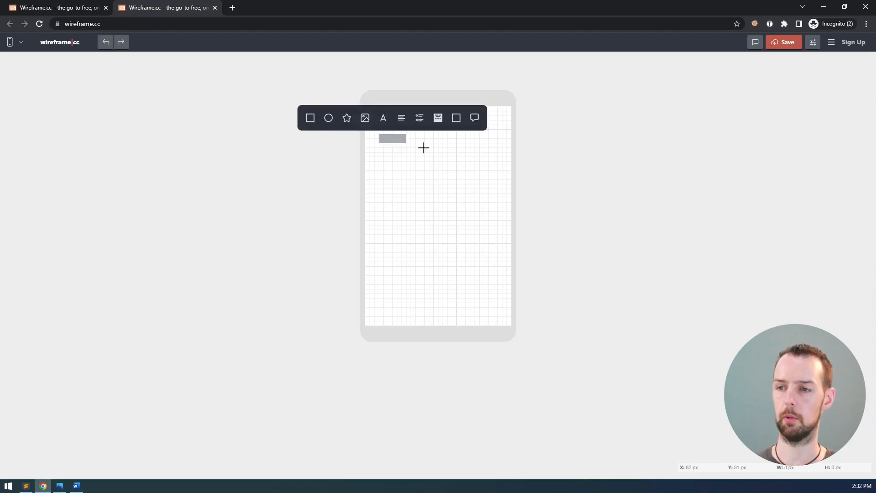
{"action": "left_click", "coordinate": [384, 118]}
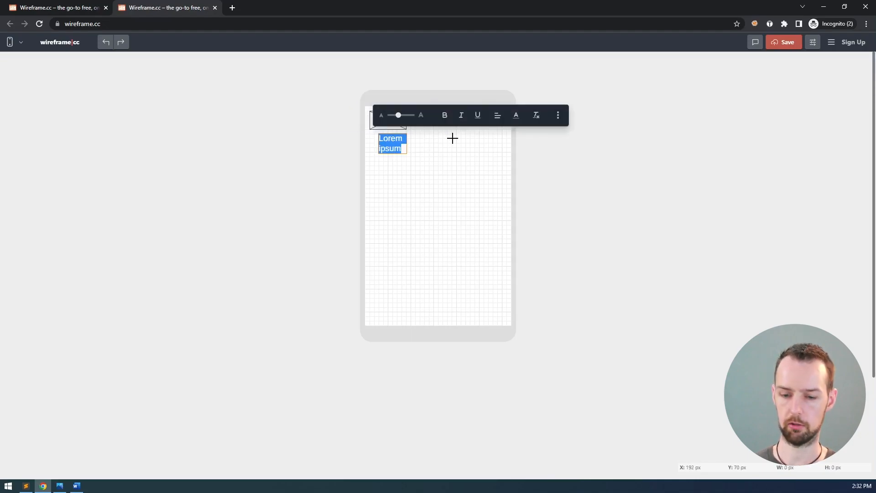
{"action": "type", "text": "Logo"}
Make the Logo text small, italic and centred, and move it into the placeholder's bottom
{"action": "left_click_drag", "start_coordinate": [398, 115], "coordinate": [378, 138]}
{"action": "left_click", "coordinate": [461, 115]}
{"action": "left_click", "coordinate": [498, 115]}
{"action": "left_click", "coordinate": [492, 91]}
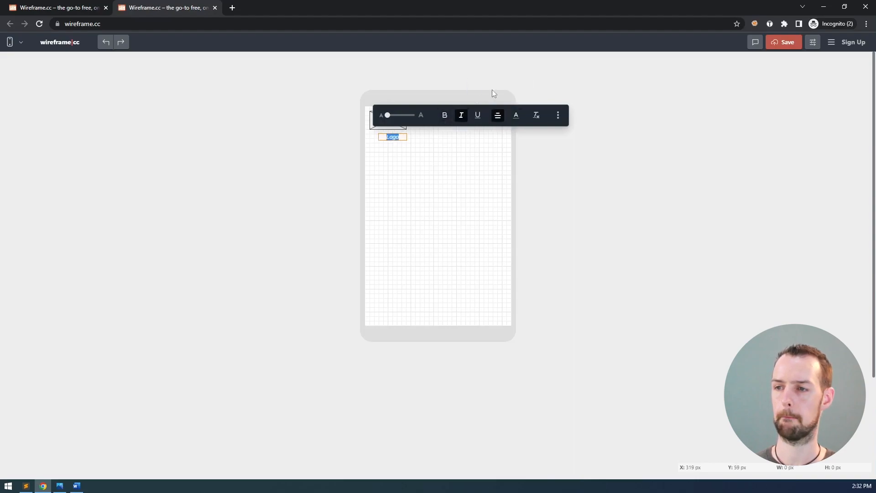
{"action": "left_click", "coordinate": [410, 142]}
{"action": "left_click", "coordinate": [395, 138]}
{"action": "left_click_drag", "start_coordinate": [397, 140], "coordinate": [392, 130]}
{"action": "left_click", "coordinate": [450, 140]}
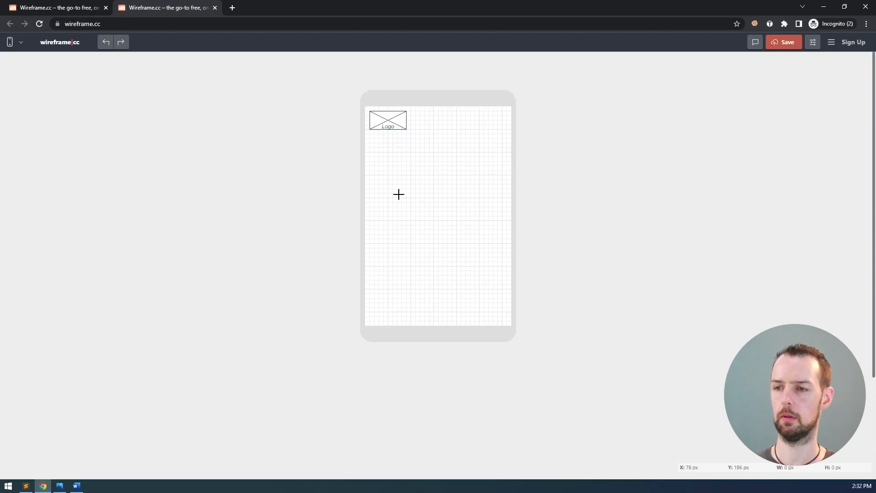
Colour the Logo text grey
{"action": "left_click", "coordinate": [389, 127]}
{"action": "double_click", "coordinate": [388, 126]}
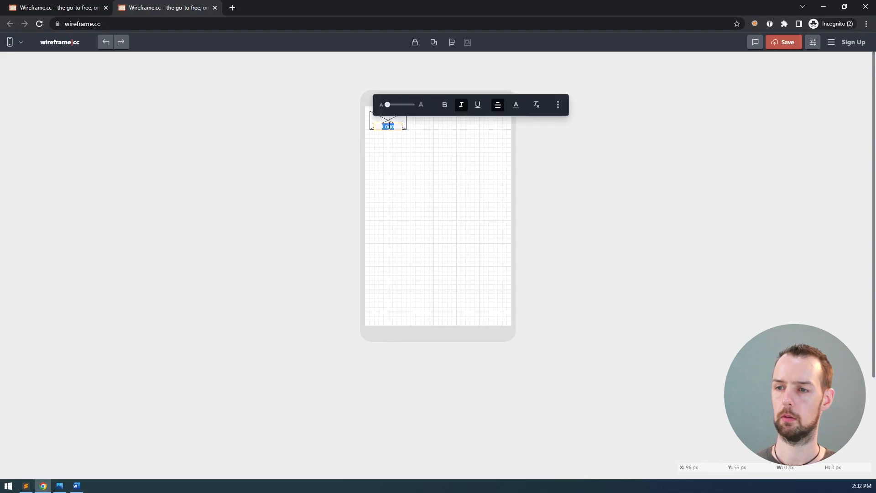
{"action": "left_click", "coordinate": [516, 108]}
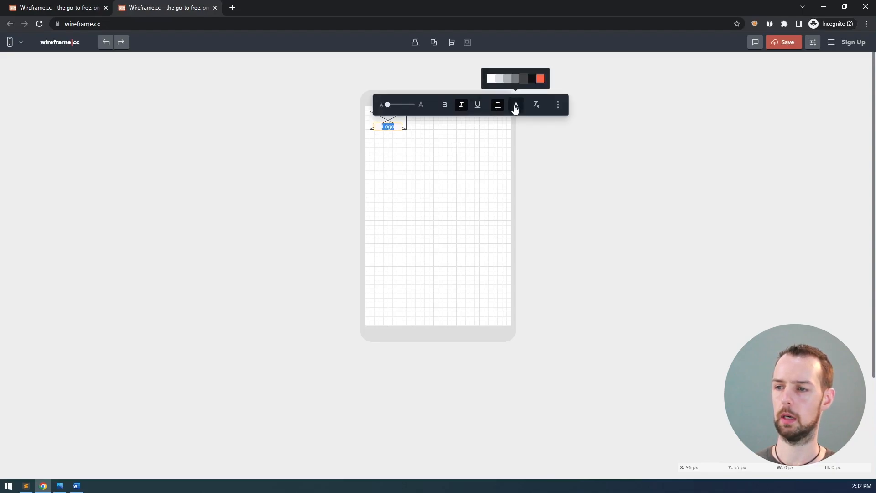
{"action": "left_click", "coordinate": [510, 85]}
{"action": "left_click", "coordinate": [452, 143]}
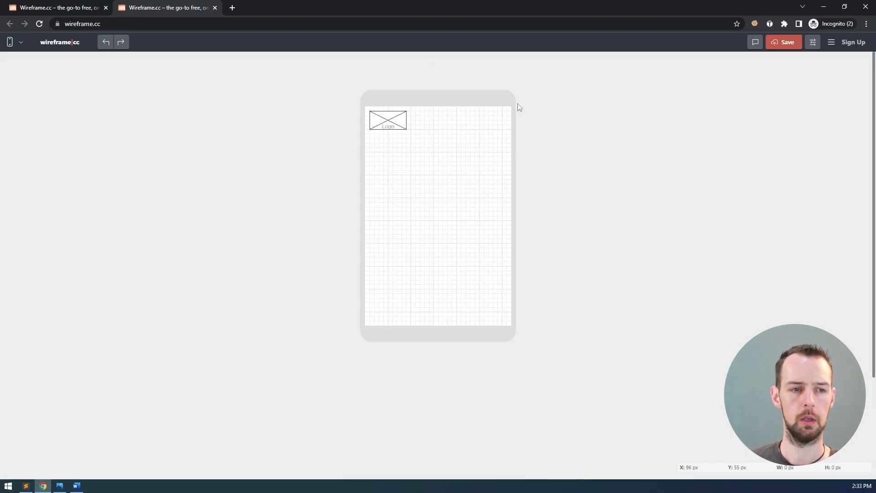
Draw a top-right square and make it the Material Design account-circle icon, searched as 'user'
{"action": "left_click_drag", "start_coordinate": [506, 112], "coordinate": [487, 127]}
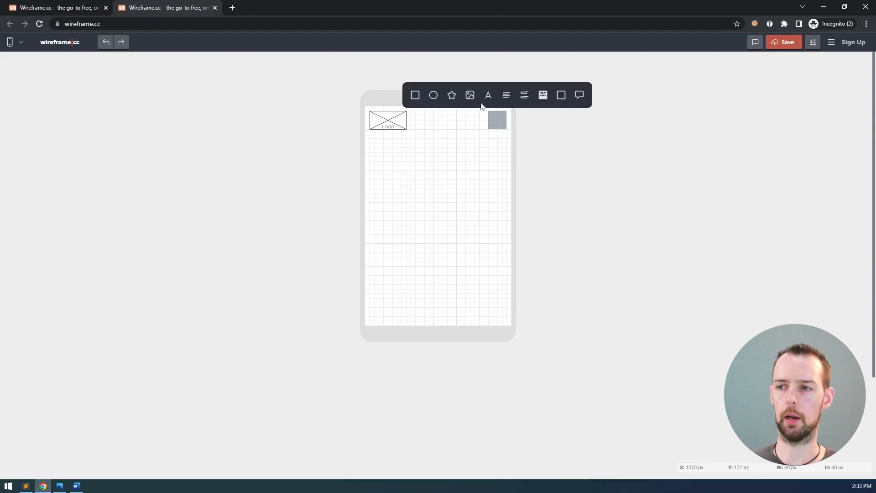
{"action": "left_click", "coordinate": [452, 96]}
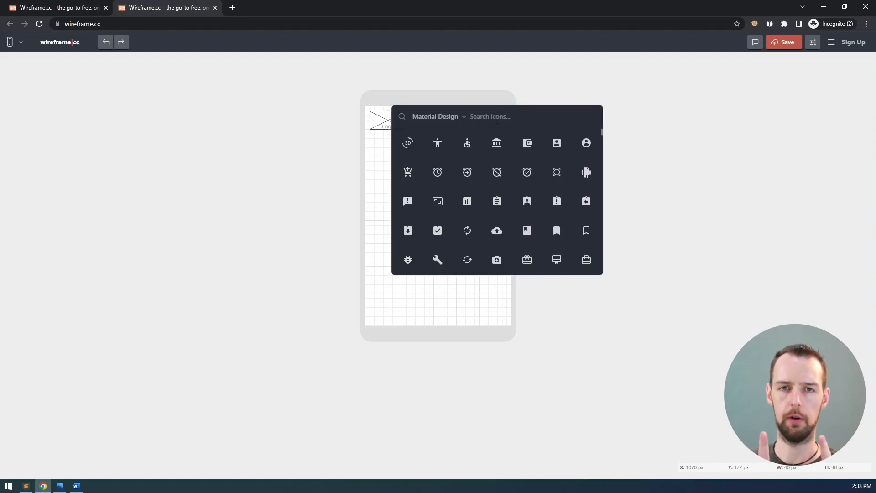
{"action": "left_click", "coordinate": [451, 122]}
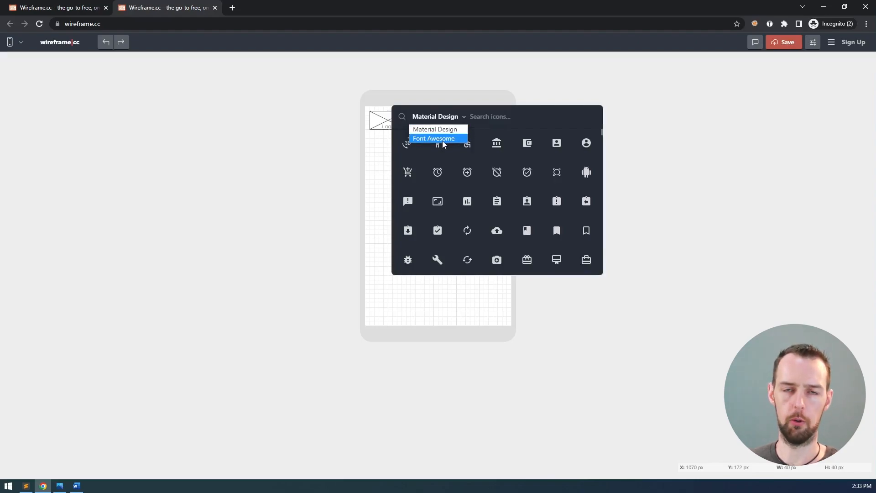
{"action": "left_click", "coordinate": [462, 116]}
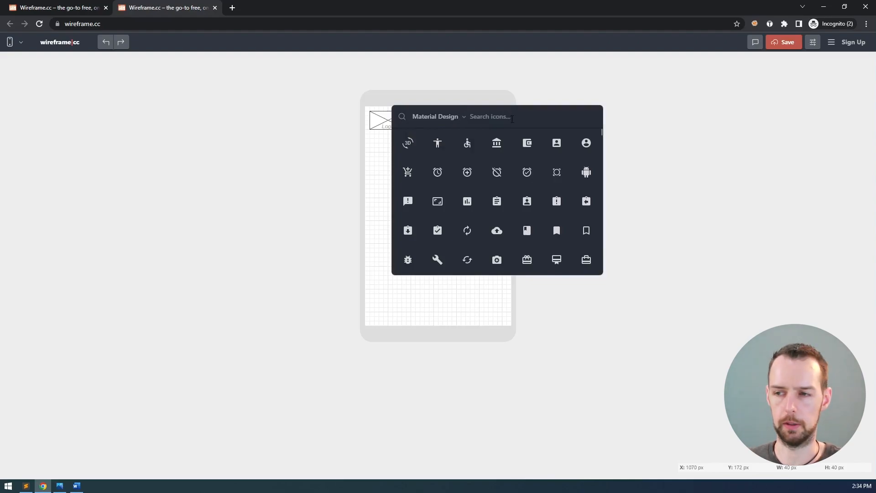
{"action": "type", "text": "user"}
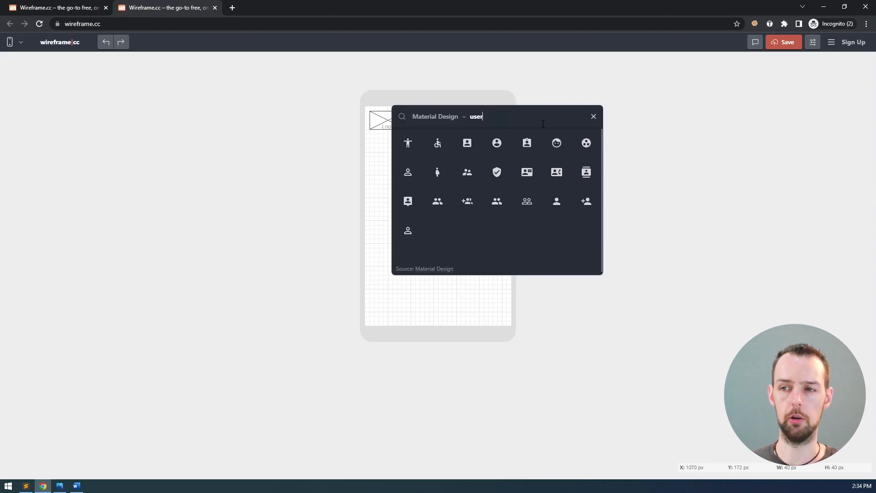
{"action": "left_click", "coordinate": [498, 144]}
Nudge the user icon left and right to level it with the Logo placeholder
{"action": "left_click", "coordinate": [500, 124]}
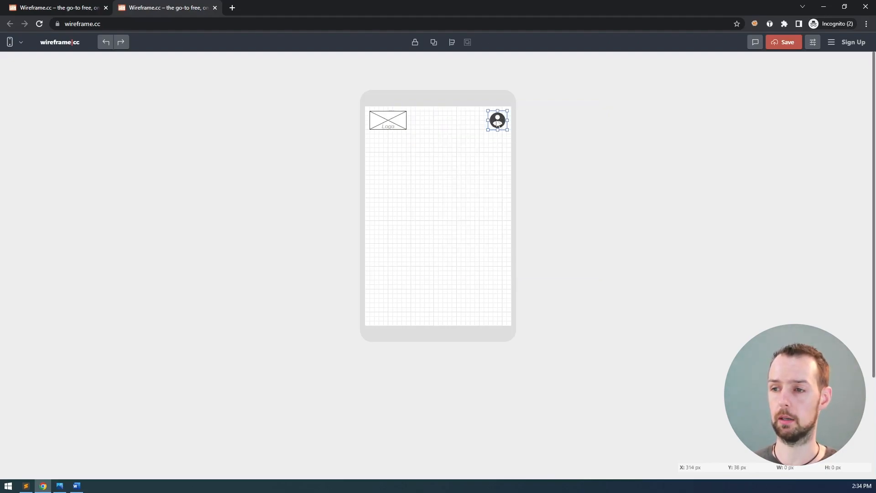
{"action": "left_click_drag", "start_coordinate": [499, 122], "coordinate": [494, 126]}
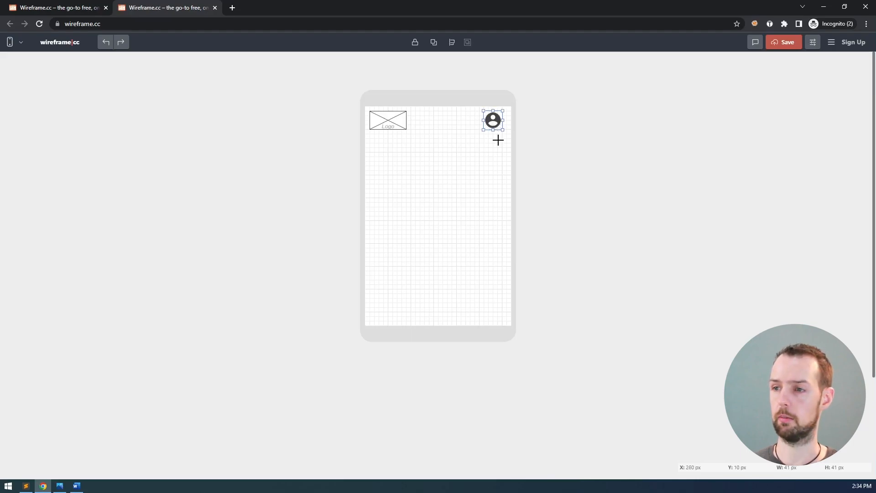
{"action": "left_click", "coordinate": [496, 113]}
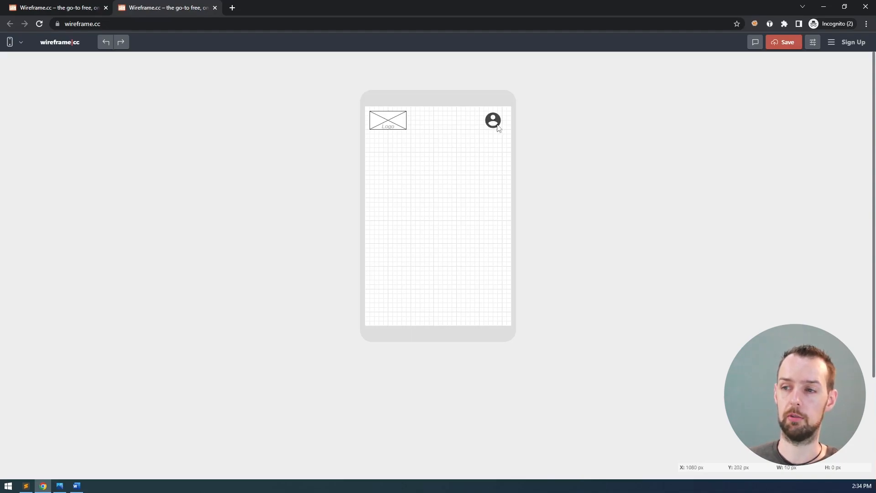
{"action": "left_click", "coordinate": [493, 121]}
{"action": "left_click_drag", "start_coordinate": [493, 121], "coordinate": [497, 121]}
{"action": "left_click", "coordinate": [490, 140]}
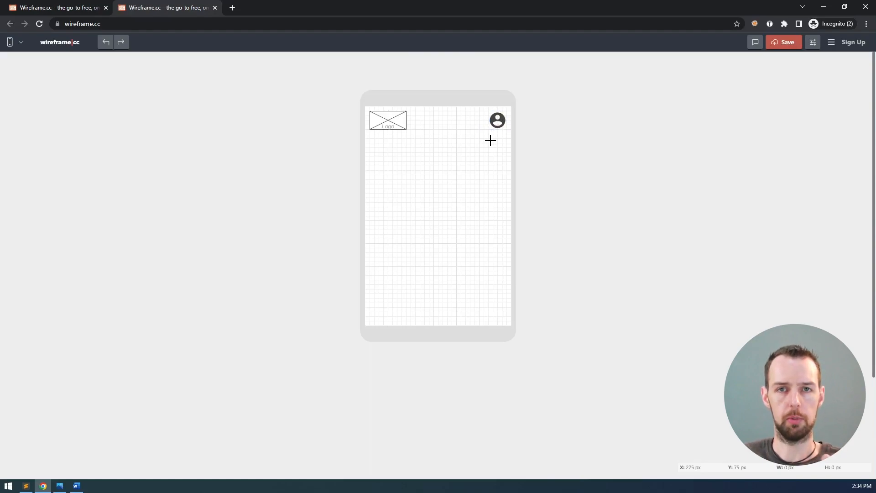
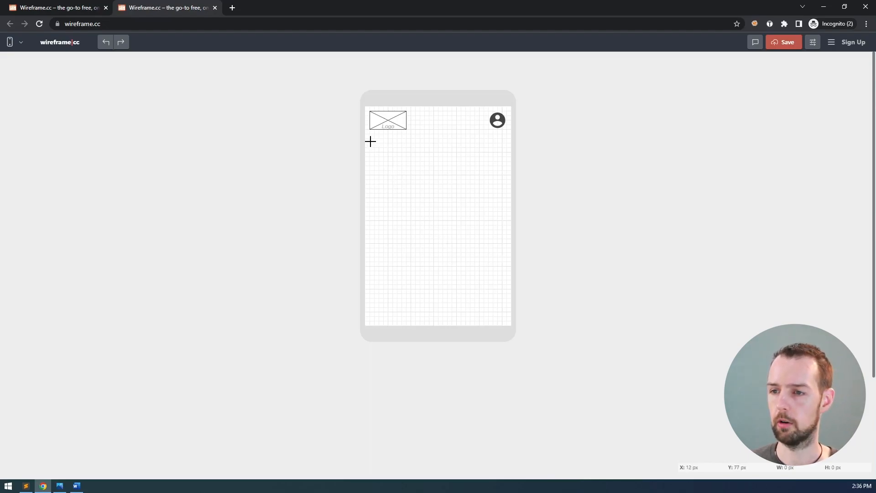
Add a bold, centred 'Staff Management System' text element below the logo
{"action": "mouse_move", "coordinate": [370, 139]}
{"action": "left_mouse_down"}
{"action": "mouse_move", "coordinate": [456, 161]}
{"action": "mouse_move", "coordinate": [508, 161]}
{"action": "left_mouse_up"}
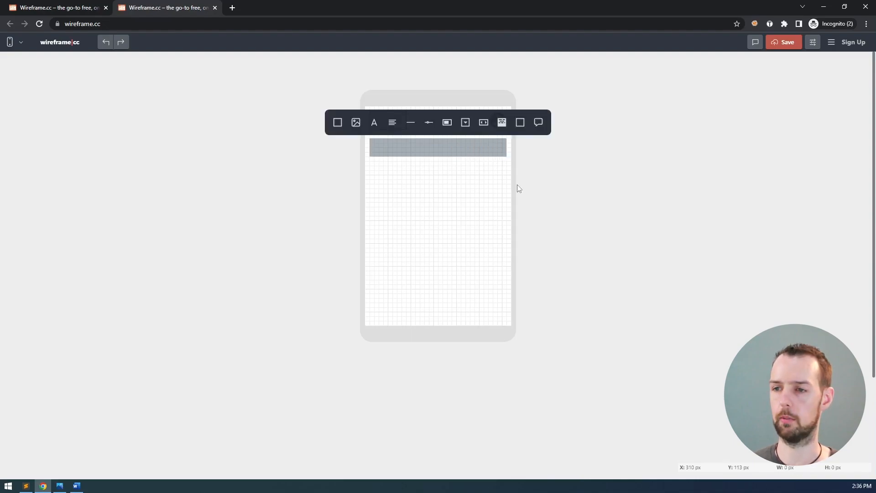
{"action": "left_click", "coordinate": [378, 124]}
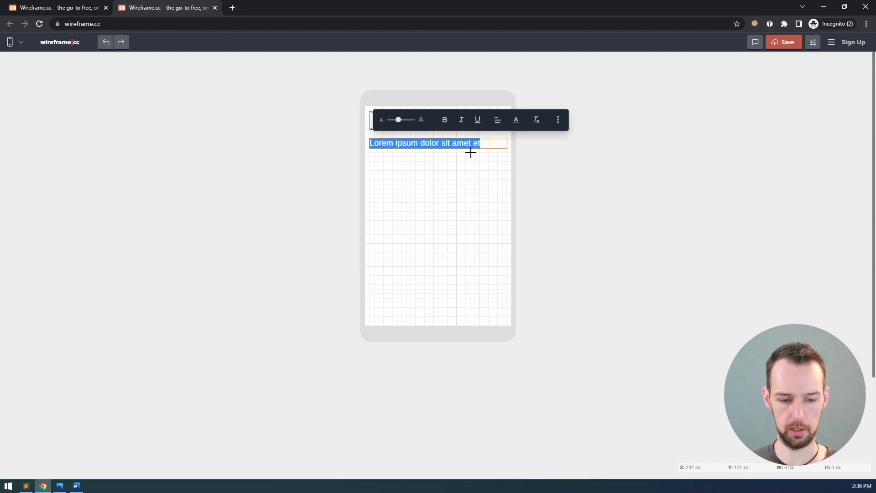
{"action": "type", "text": "Staff Management System"}
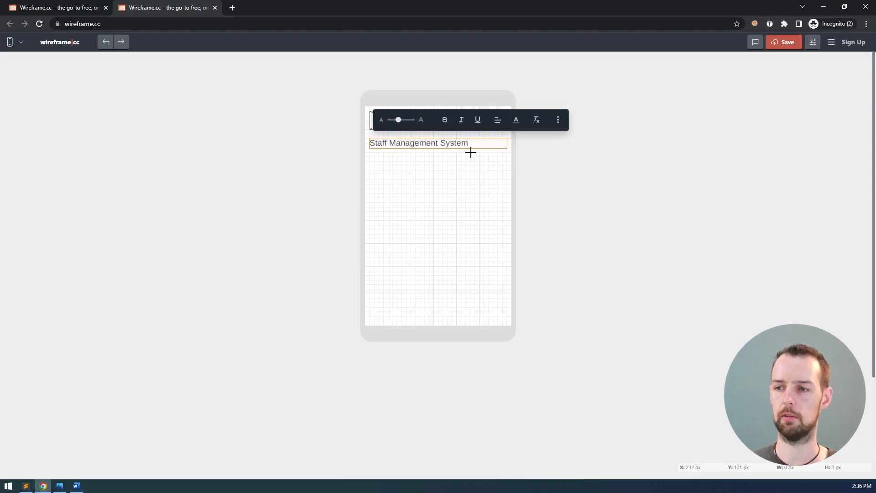
{"action": "triple_click", "coordinate": [434, 145]}
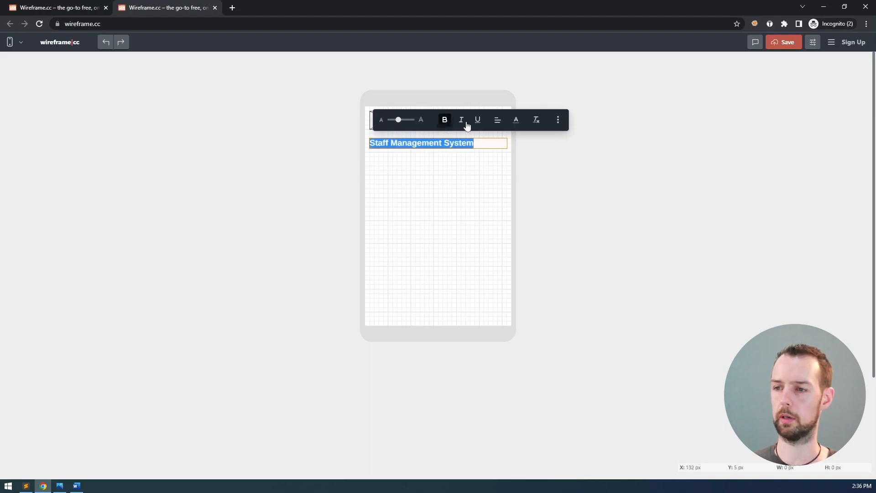
{"action": "left_click", "coordinate": [445, 120]}
{"action": "left_click", "coordinate": [498, 121]}
{"action": "left_click", "coordinate": [492, 93]}
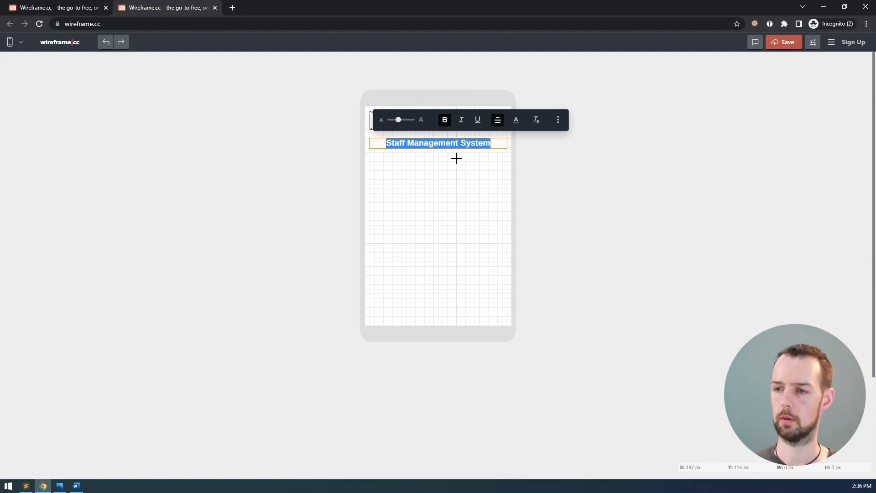
{"action": "left_click", "coordinate": [507, 161]}
Move the title slightly lower and increase its font size
{"action": "left_click", "coordinate": [446, 144]}
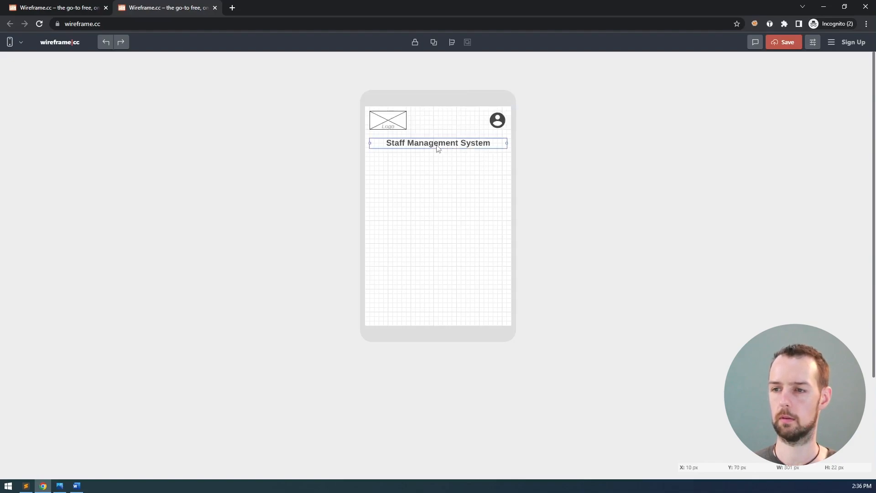
{"action": "left_click_drag", "start_coordinate": [438, 148], "coordinate": [438, 152]}
{"action": "left_click", "coordinate": [503, 200]}
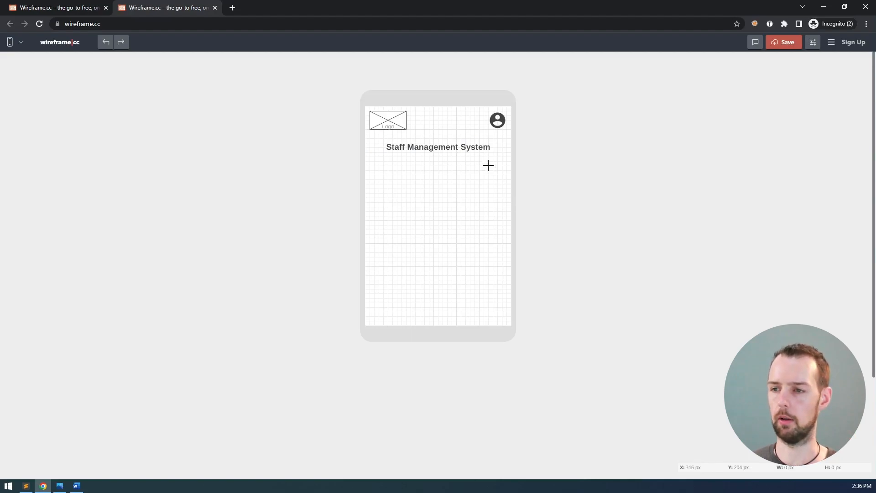
{"action": "left_click", "coordinate": [473, 150]}
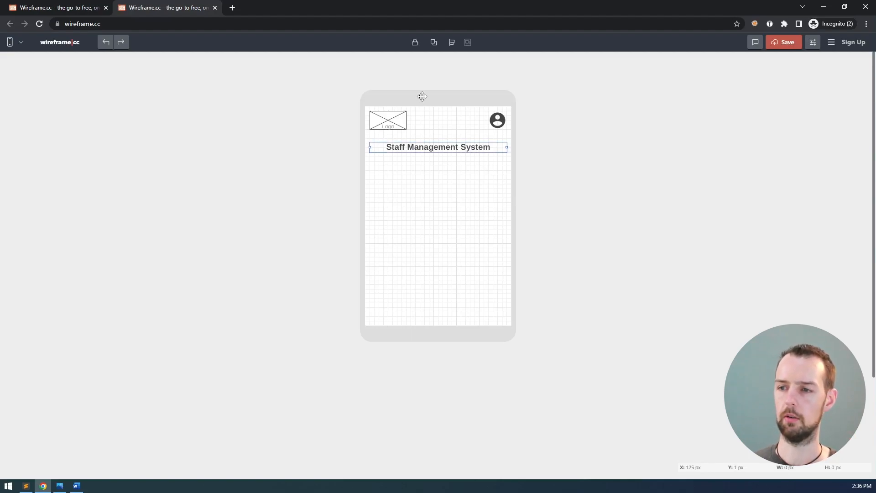
{"action": "double_click", "coordinate": [429, 150]}
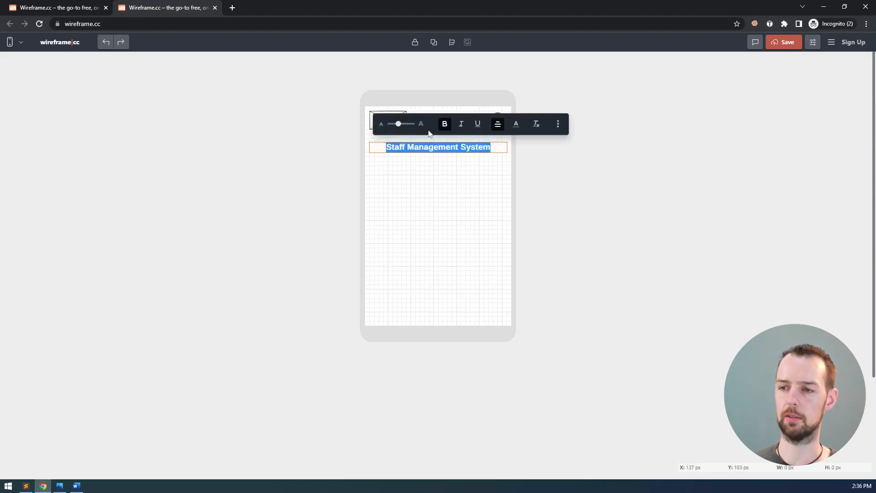
{"action": "left_click", "coordinate": [403, 123]}
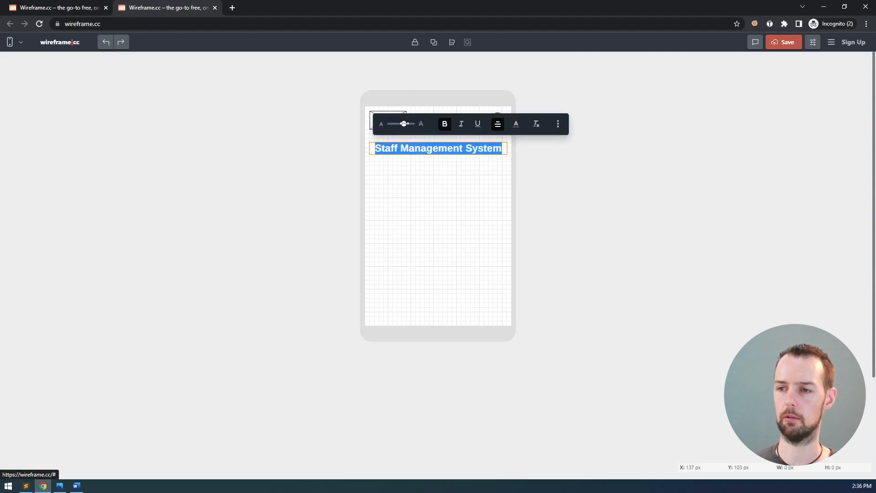
{"action": "left_click", "coordinate": [436, 180]}
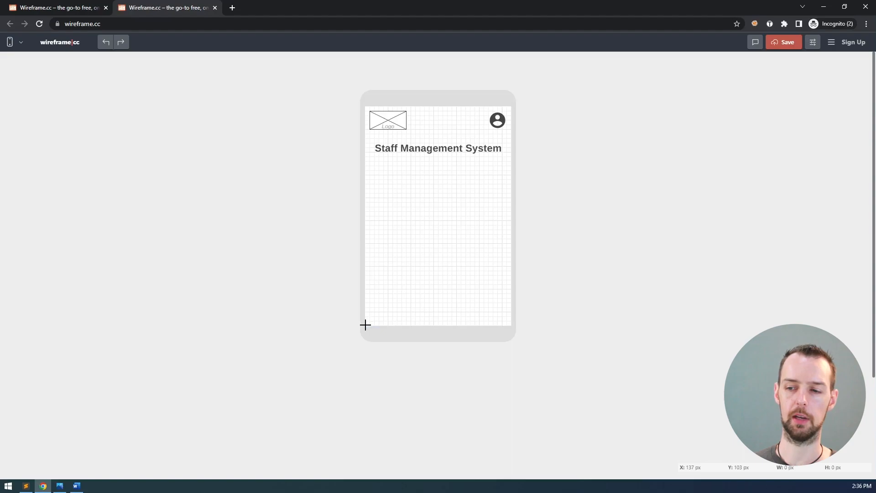
Add a full-width box along the phone's bottom edge and fill it dark grey #444
{"action": "left_click_drag", "start_coordinate": [365, 325], "coordinate": [512, 297]}
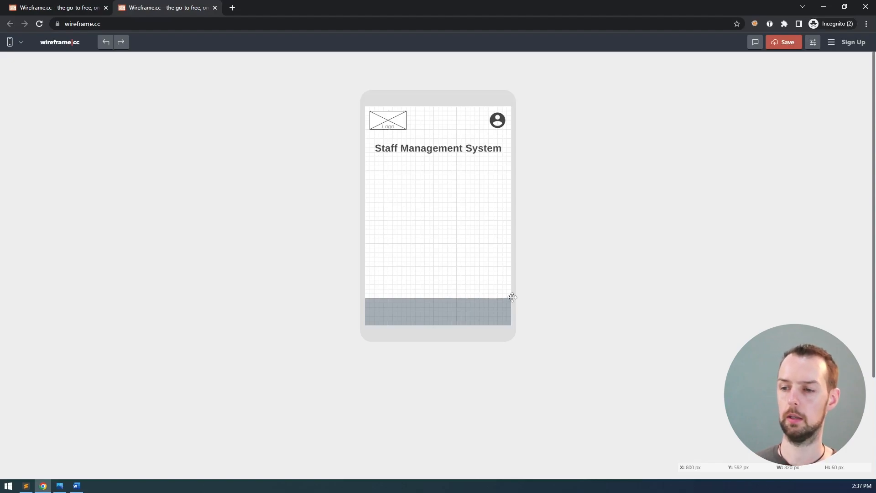
{"action": "left_click_drag", "start_coordinate": [512, 297], "coordinate": [513, 299]}
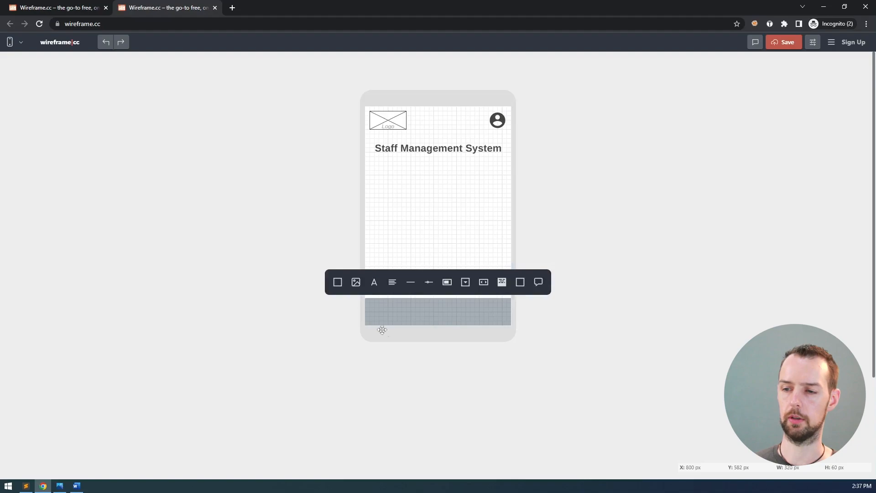
{"action": "left_click", "coordinate": [338, 283]}
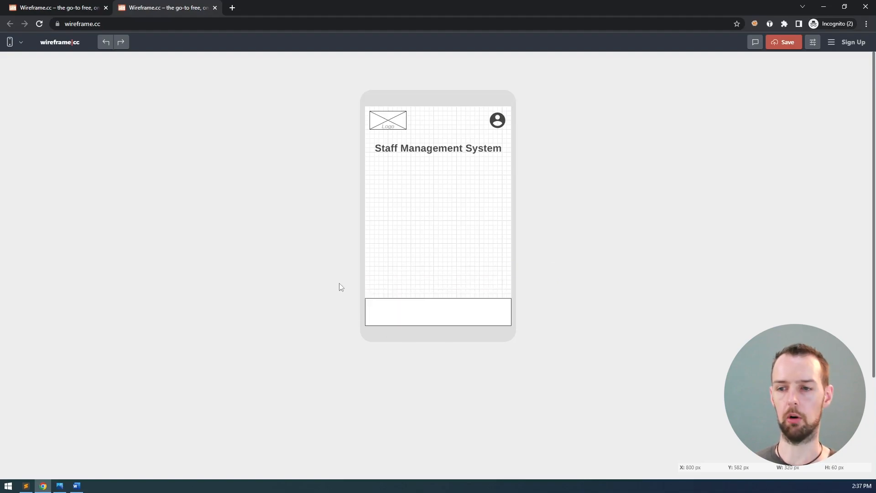
{"action": "left_click", "coordinate": [503, 308]}
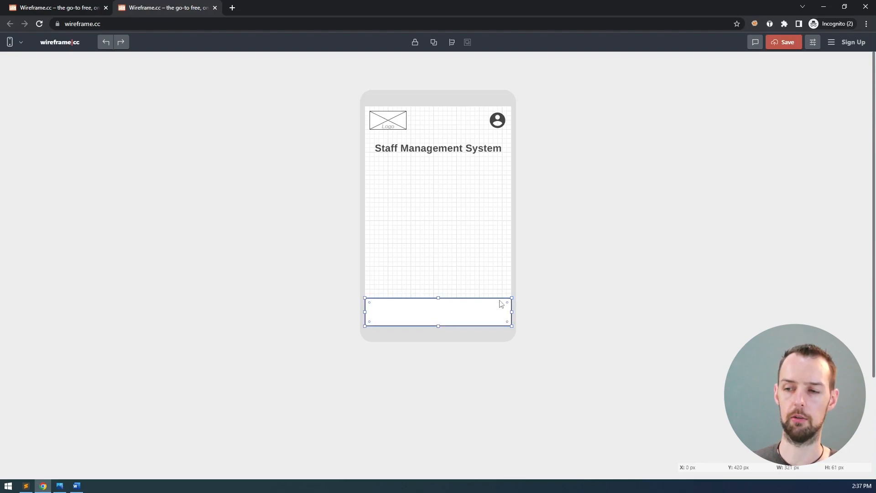
{"action": "left_click", "coordinate": [500, 303]}
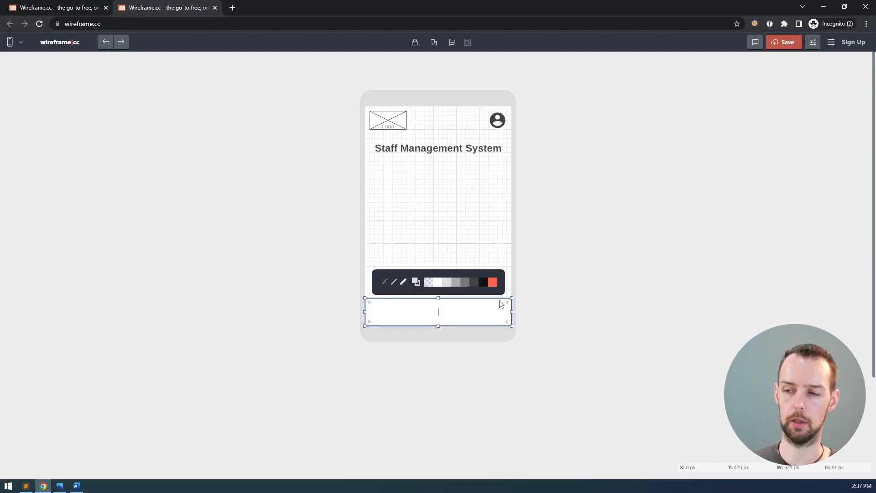
{"action": "left_click", "coordinate": [475, 283]}
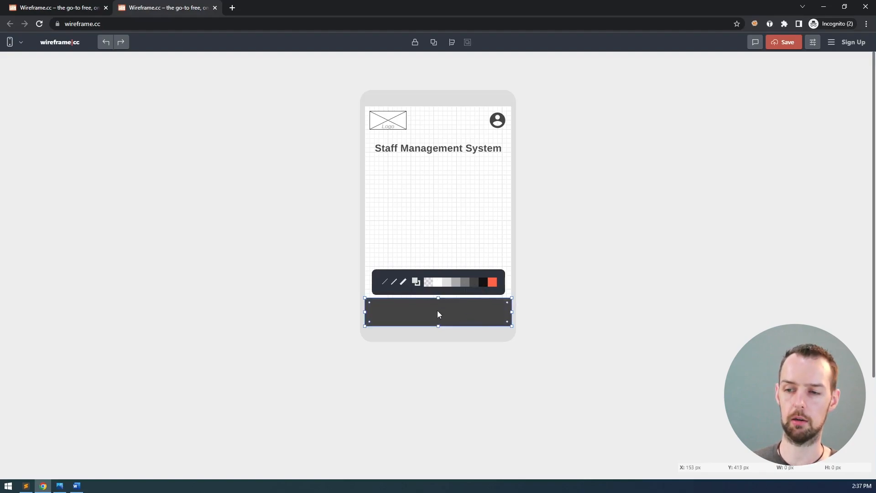
{"action": "left_click", "coordinate": [416, 283]}
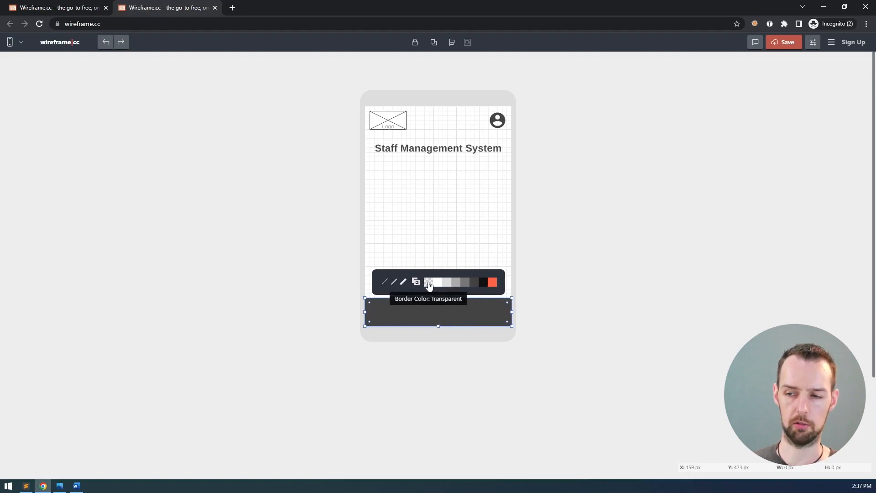
{"action": "left_click", "coordinate": [505, 254]}
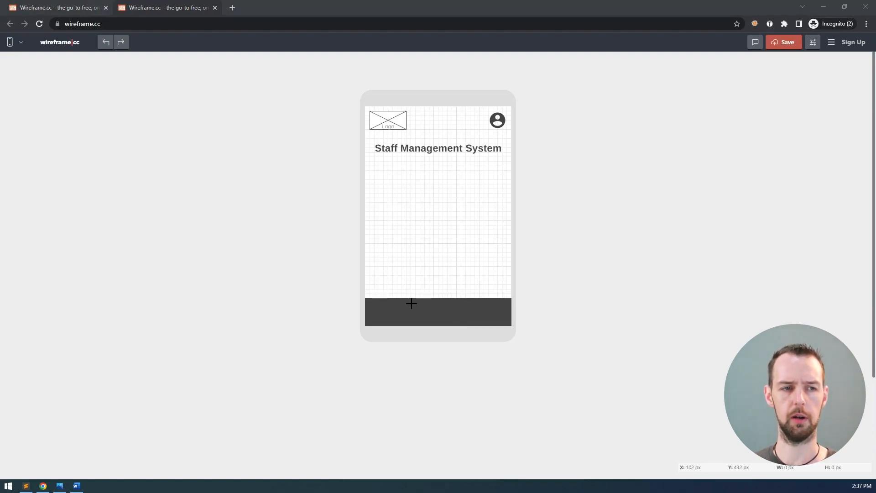
{"action": "key", "text": "alt+Tab"}
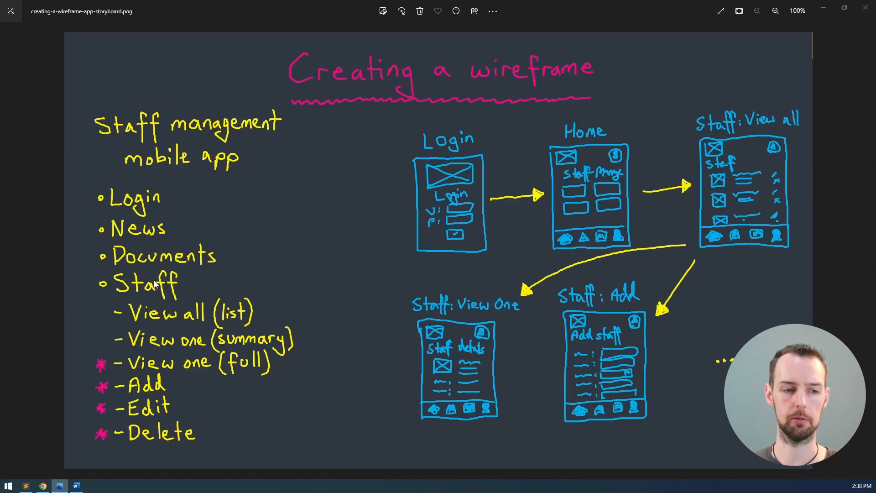
Review the hand-drawn storyboard in Photos, then return to the browser wireframe
{"action": "key", "text": "alt+Tab"}
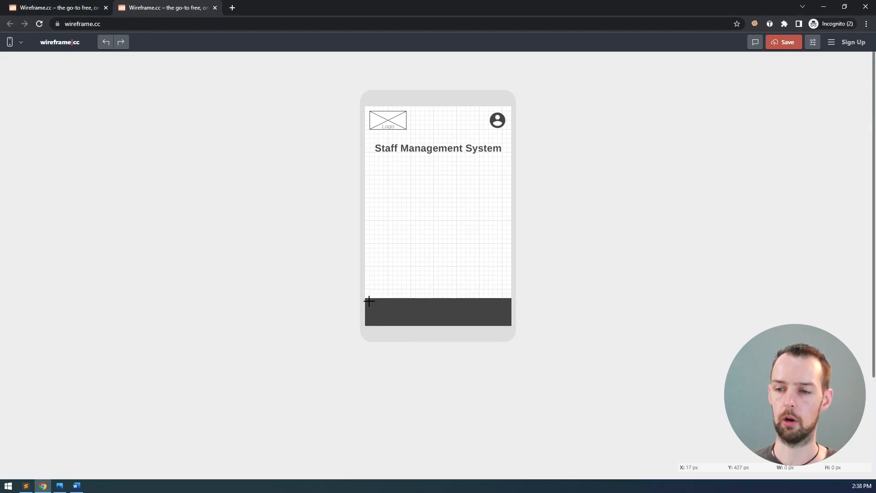
Lock the dark footer bar in place, reselecting it to confirm the lock
{"action": "left_click", "coordinate": [418, 308]}
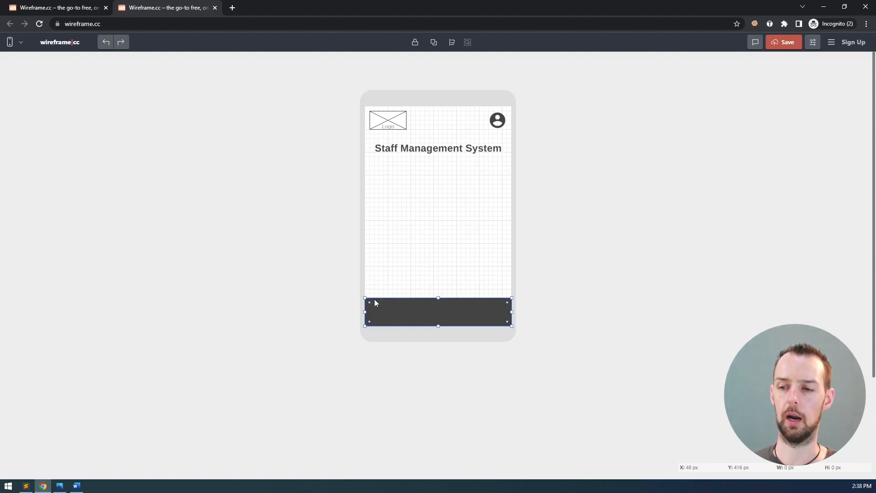
{"action": "left_click", "coordinate": [415, 42]}
{"action": "left_click", "coordinate": [494, 235]}
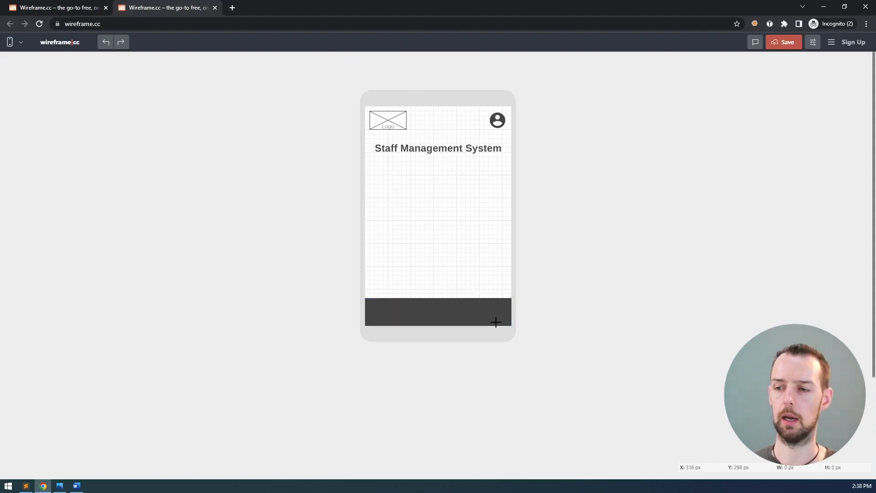
{"action": "left_click", "coordinate": [501, 307]}
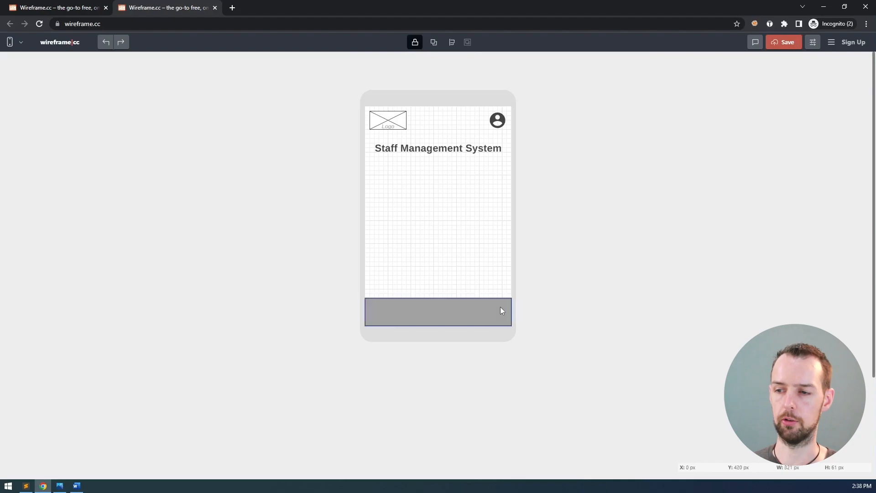
{"action": "left_click", "coordinate": [415, 44]}
{"action": "left_click", "coordinate": [415, 45]}
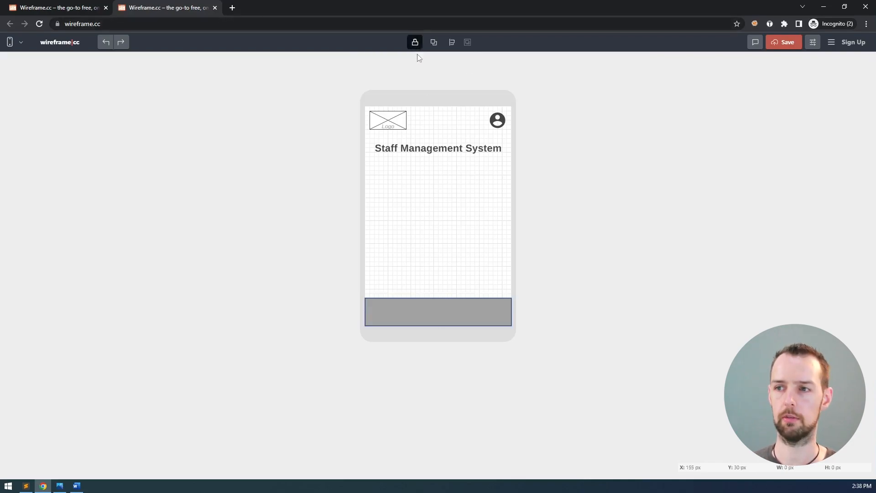
{"action": "left_click", "coordinate": [497, 273]}
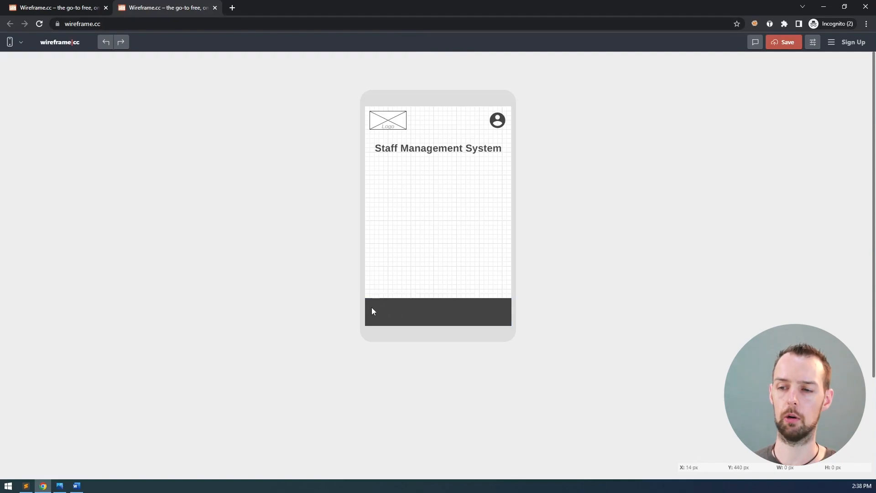
{"action": "left_click", "coordinate": [372, 306]}
{"action": "left_click", "coordinate": [396, 289]}
Insert the Material Design 'home' icon at the left end of the footer bar
{"action": "left_click", "coordinate": [393, 305]}
{"action": "left_click_drag", "start_coordinate": [384, 307], "coordinate": [456, 280]}
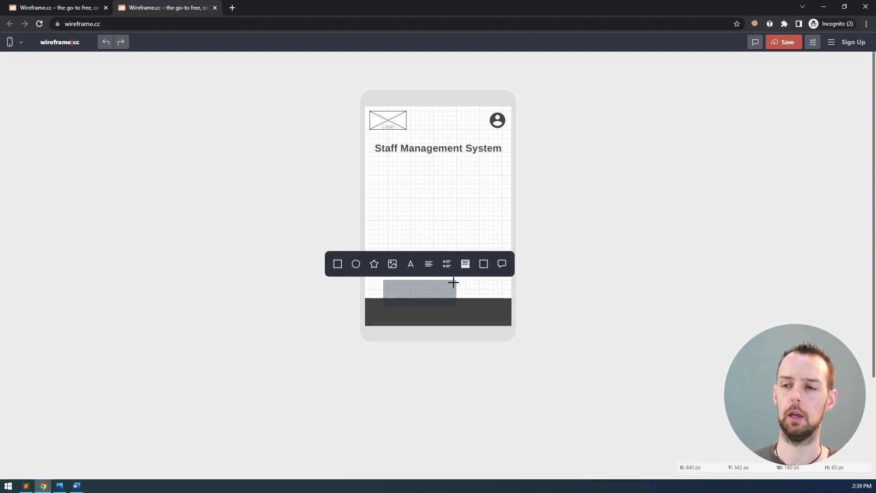
{"action": "key", "text": "Escape"}
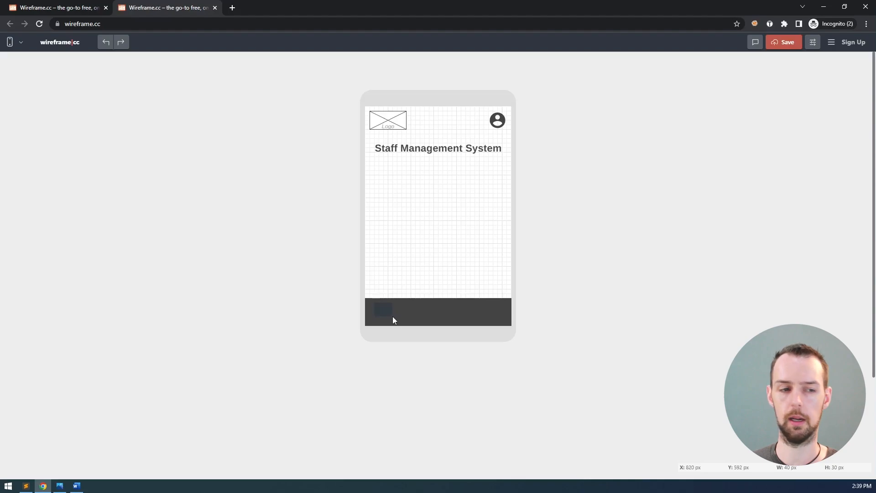
{"action": "left_click_drag", "start_coordinate": [393, 317], "coordinate": [394, 322]}
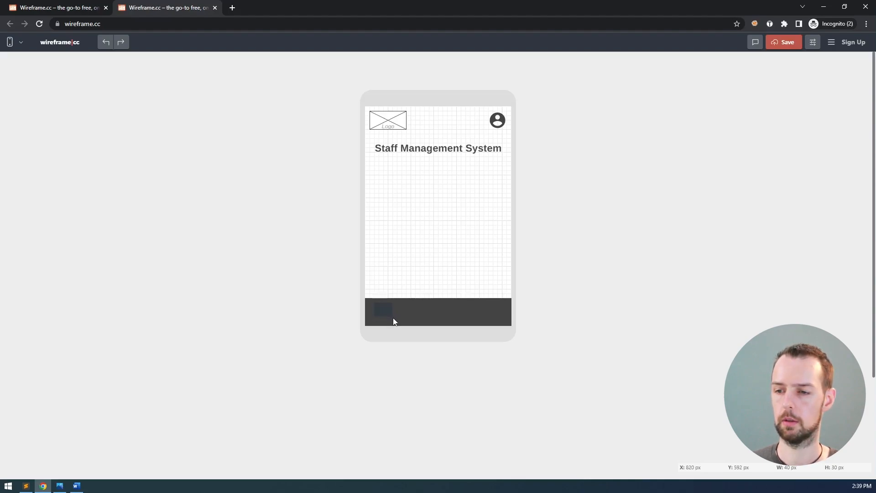
{"action": "left_click", "coordinate": [393, 318]}
{"action": "left_click", "coordinate": [336, 287]}
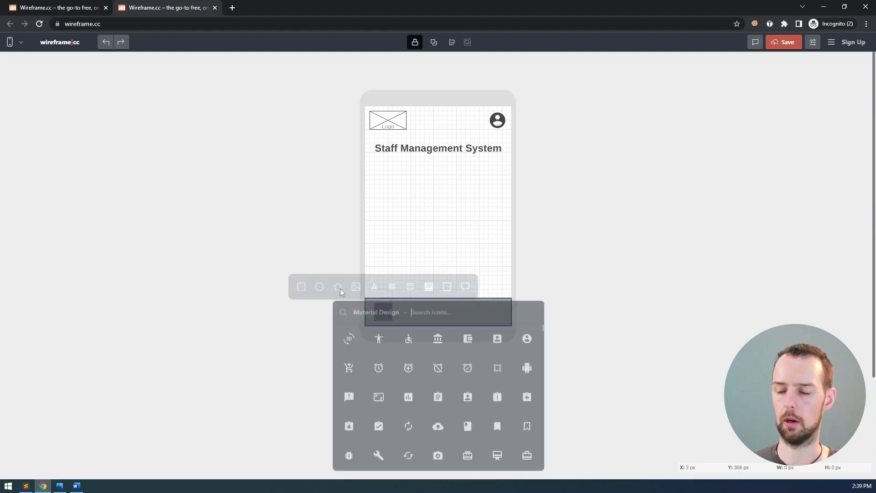
{"action": "type", "text": "home"}
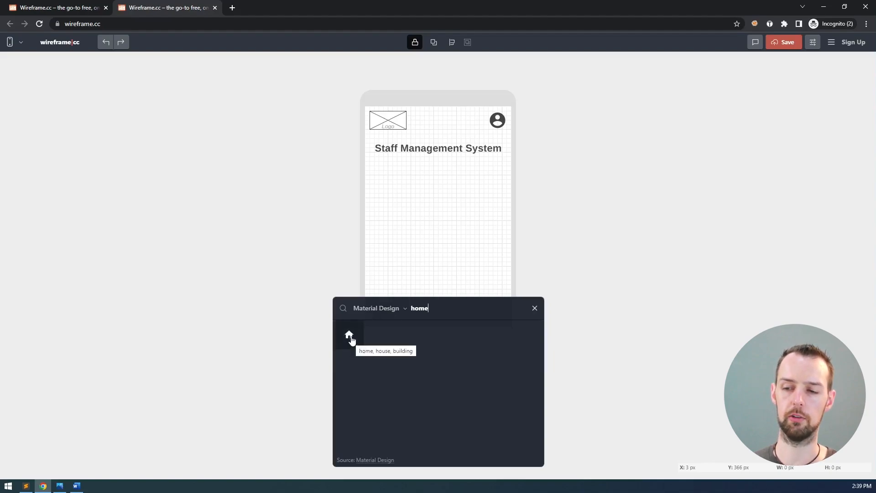
{"action": "left_click", "coordinate": [350, 336]}
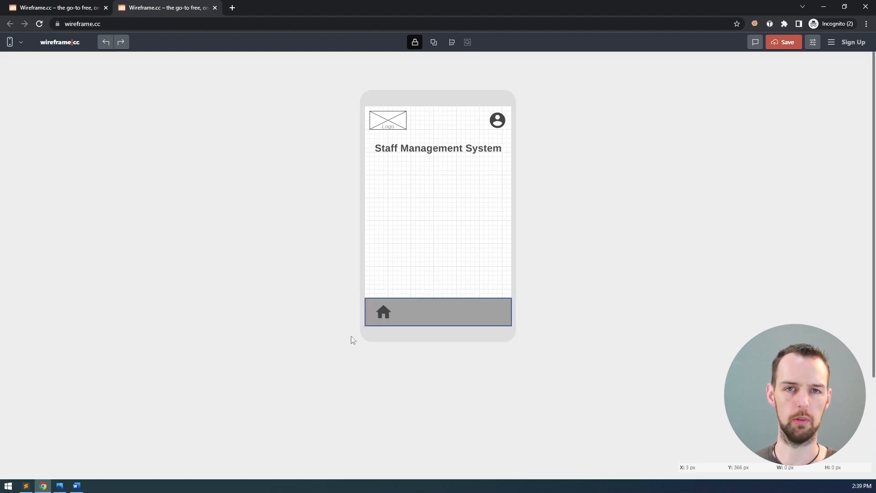
Change the home icon's fill colour to white
{"action": "left_click", "coordinate": [552, 356]}
{"action": "left_click", "coordinate": [385, 312]}
{"action": "left_click", "coordinate": [524, 345]}
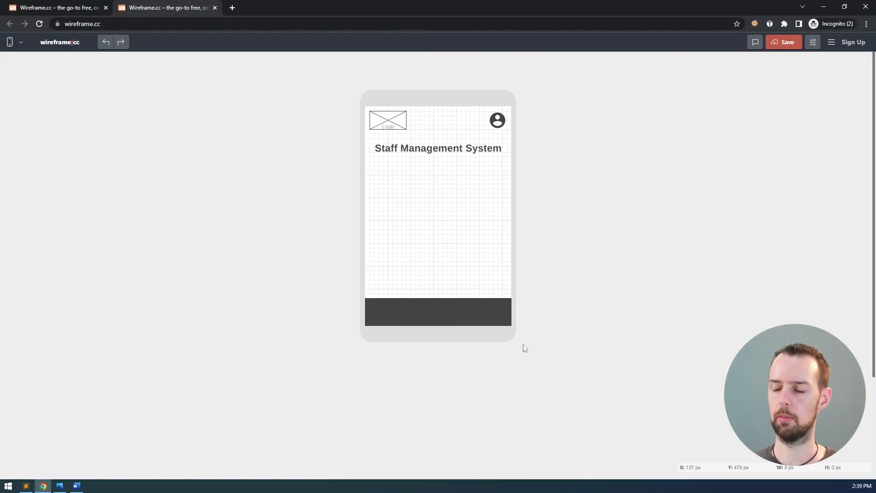
{"action": "left_click", "coordinate": [384, 313]}
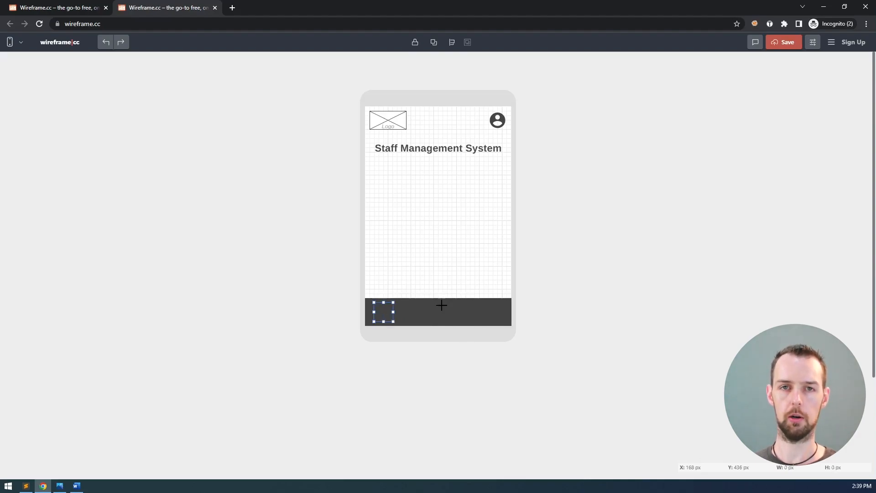
{"action": "left_click", "coordinate": [383, 310]}
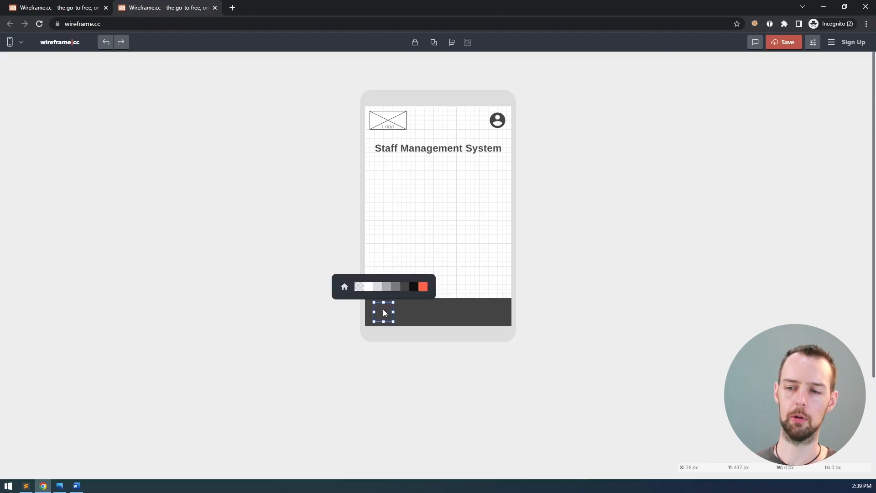
{"action": "left_click", "coordinate": [371, 287]}
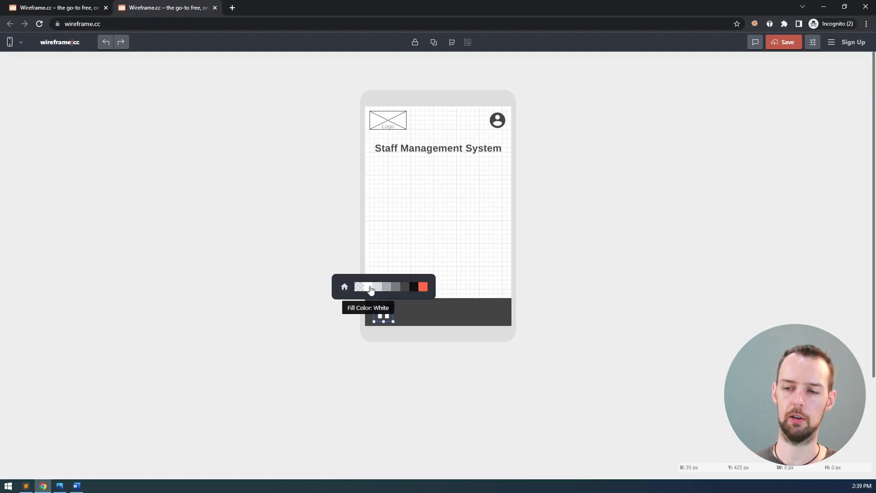
{"action": "left_click", "coordinate": [575, 302]}
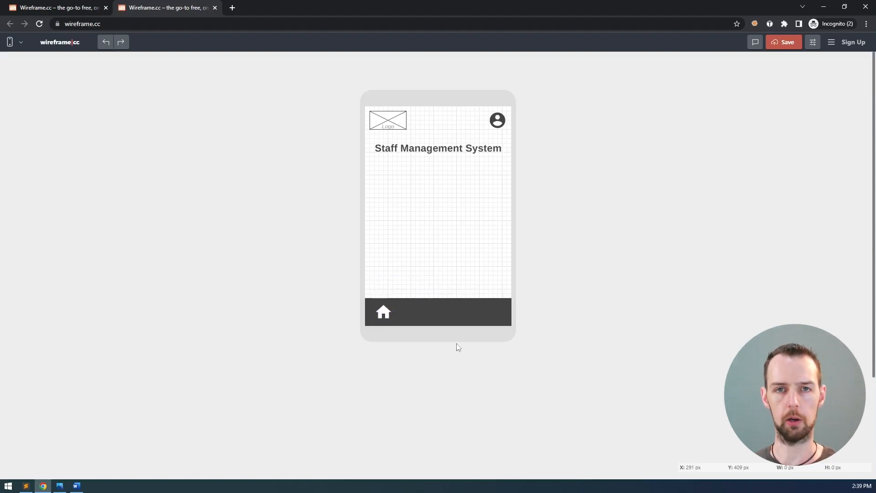
Nudge the home icon slightly right within the footer bar
{"action": "left_click", "coordinate": [385, 312]}
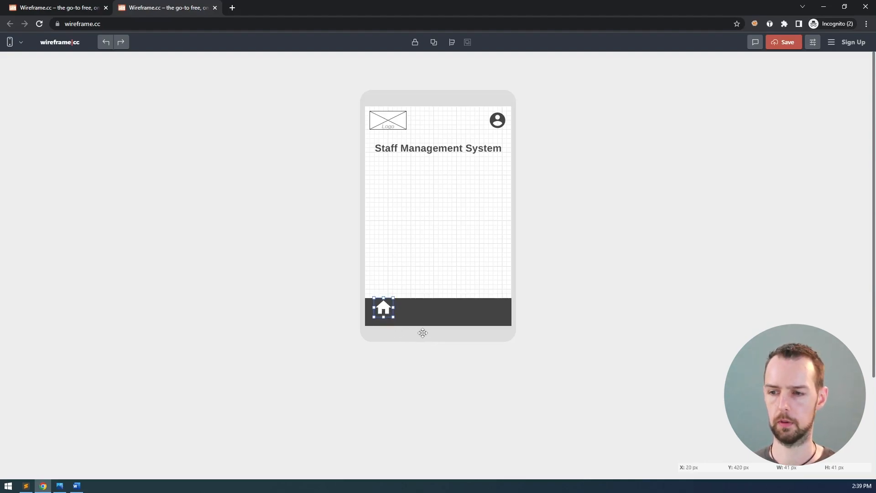
{"action": "left_click", "coordinate": [543, 348]}
{"action": "left_click", "coordinate": [382, 309]}
{"action": "left_click", "coordinate": [420, 357]}
{"action": "left_click_drag", "start_coordinate": [384, 309], "coordinate": [411, 309]}
{"action": "left_click", "coordinate": [387, 361]}
Add a small, white, centre-aligned 'Home' text label beneath the home icon
{"action": "left_click_drag", "start_coordinate": [377, 314], "coordinate": [401, 325]}
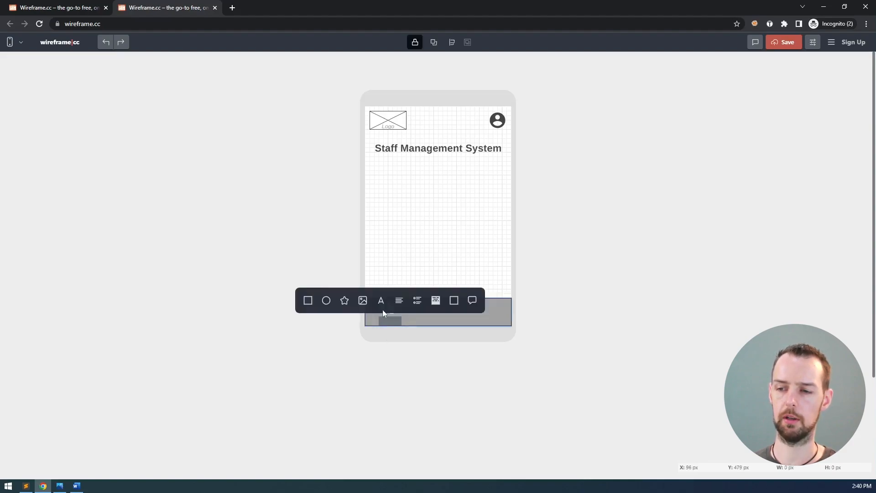
{"action": "left_click", "coordinate": [381, 301]}
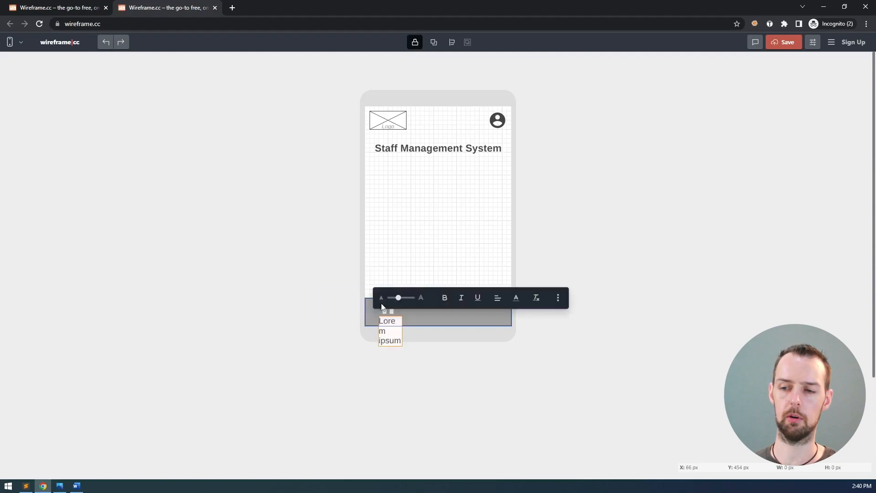
{"action": "type", "text": "Home"}
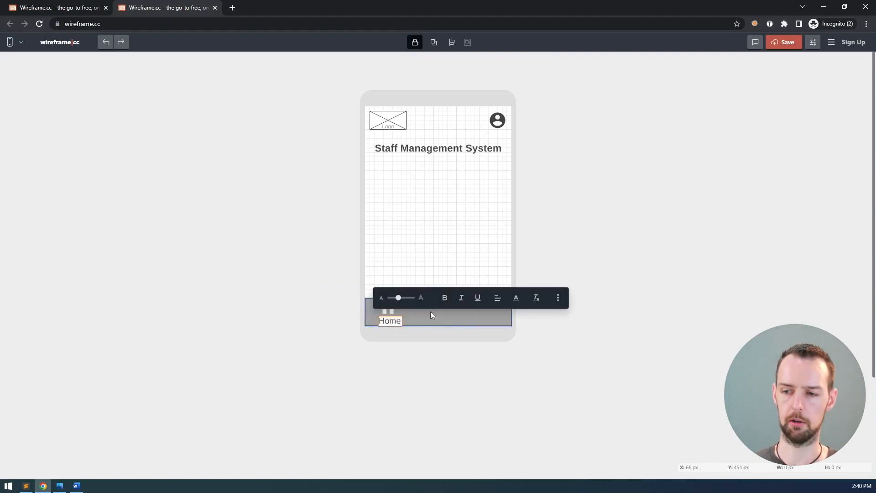
{"action": "double_click", "coordinate": [392, 321]}
{"action": "left_click_drag", "start_coordinate": [399, 297], "coordinate": [384, 301]}
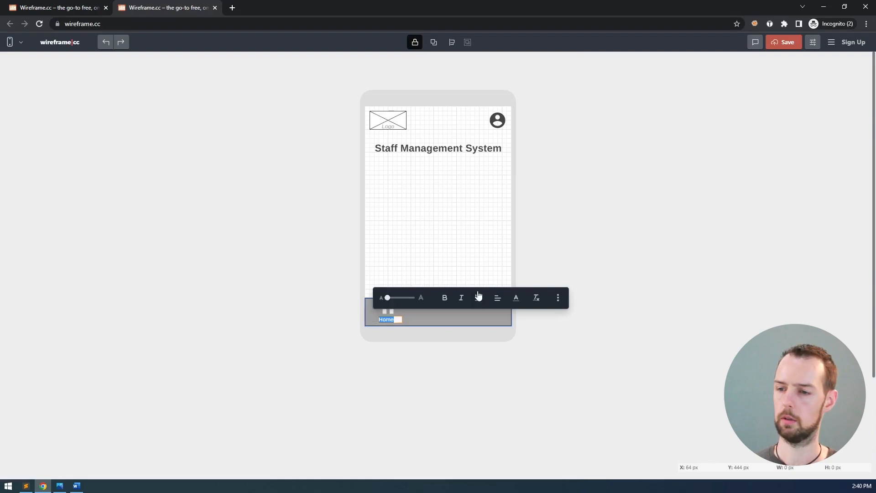
{"action": "left_click", "coordinate": [516, 297]}
{"action": "left_click", "coordinate": [489, 273]}
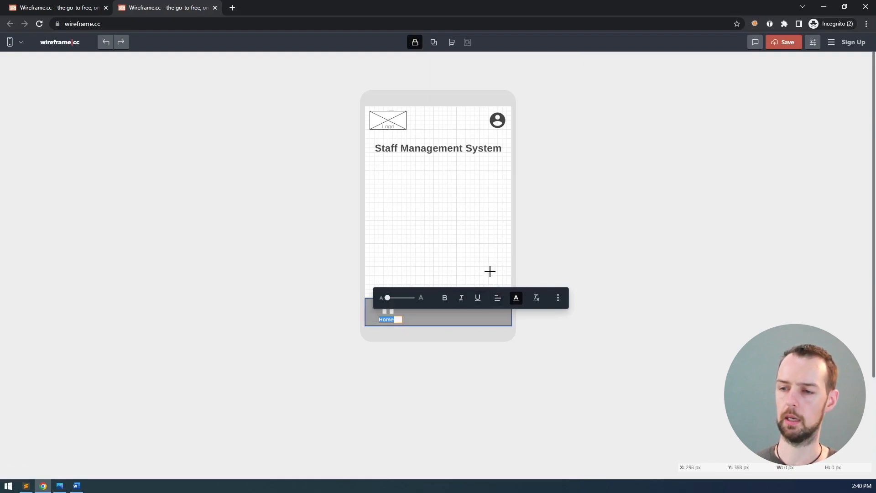
{"action": "left_click", "coordinate": [502, 301]}
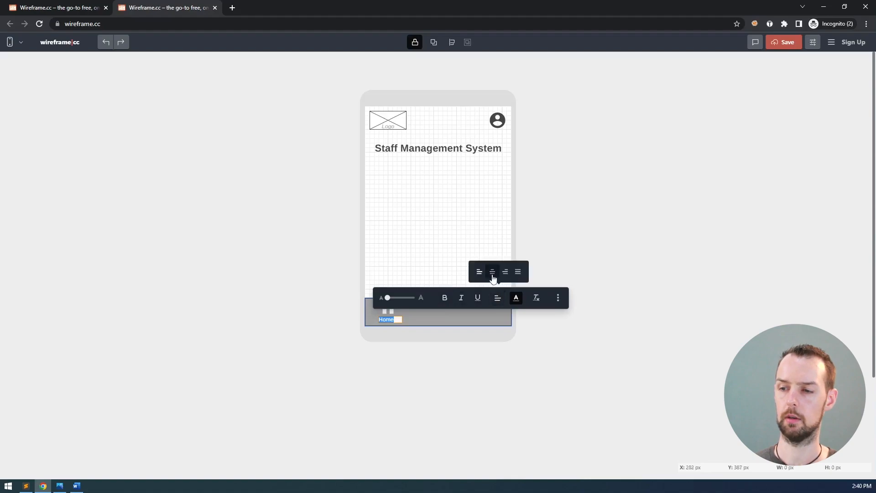
{"action": "left_click", "coordinate": [492, 272]}
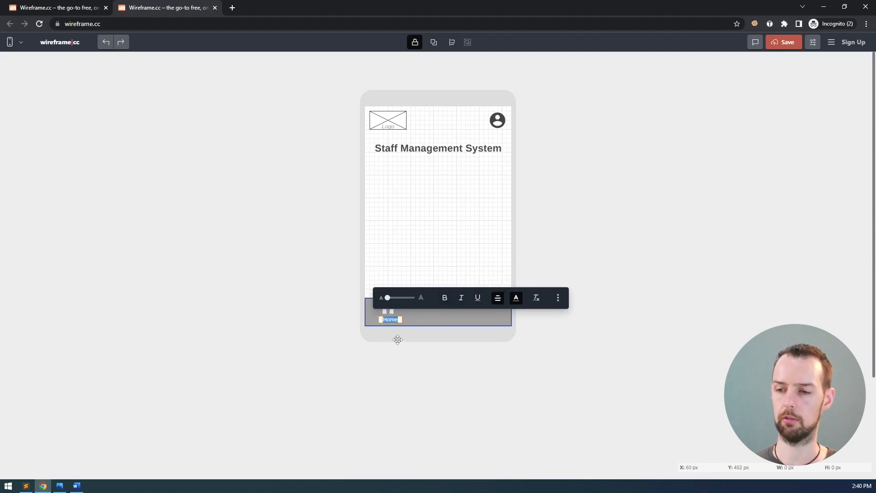
{"action": "left_click", "coordinate": [443, 352]}
Shift the Home label into place under the icon, briefly checking the Login wireframe
{"action": "left_click", "coordinate": [406, 320]}
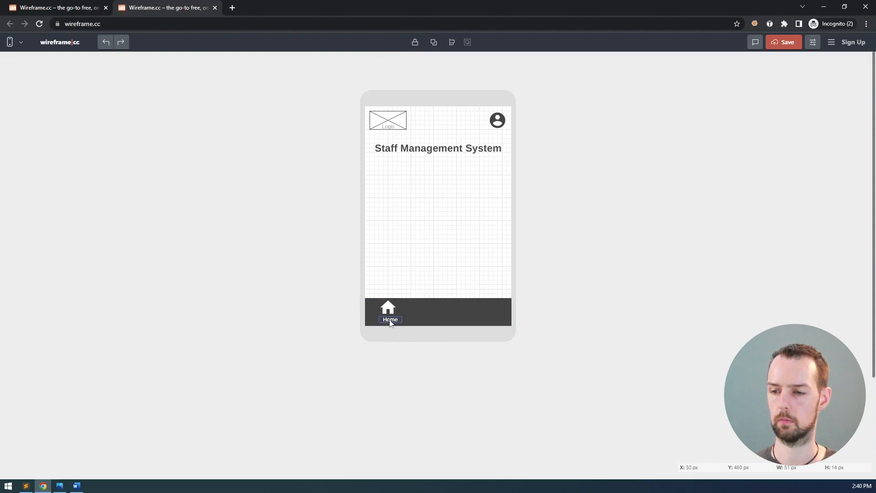
{"action": "left_click_drag", "start_coordinate": [394, 325], "coordinate": [394, 323]}
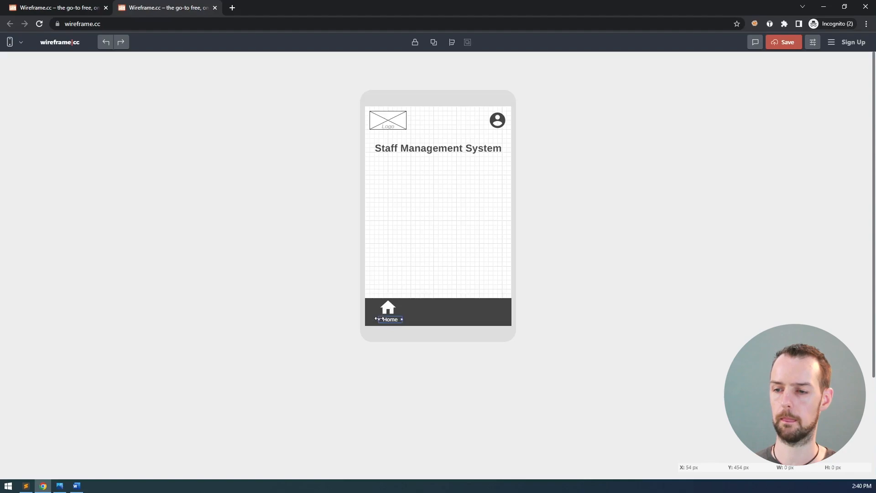
{"action": "left_click", "coordinate": [456, 410]}
{"action": "left_click", "coordinate": [388, 306]}
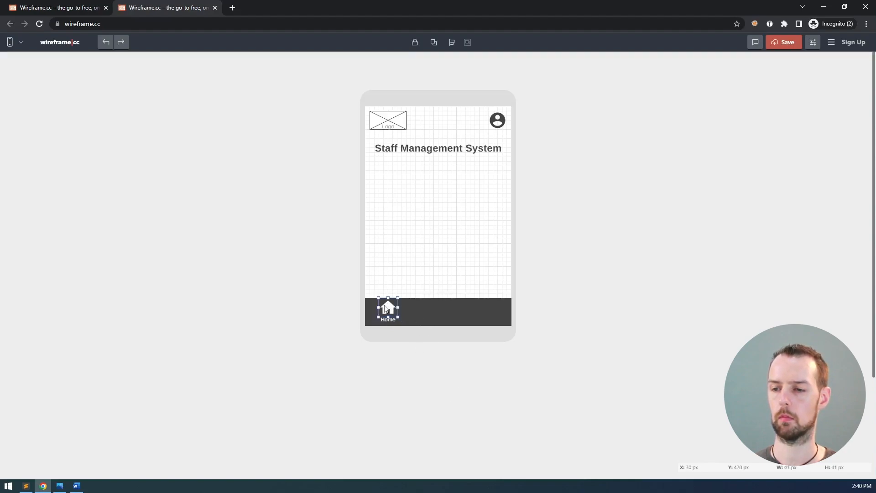
{"action": "left_click", "coordinate": [434, 342]}
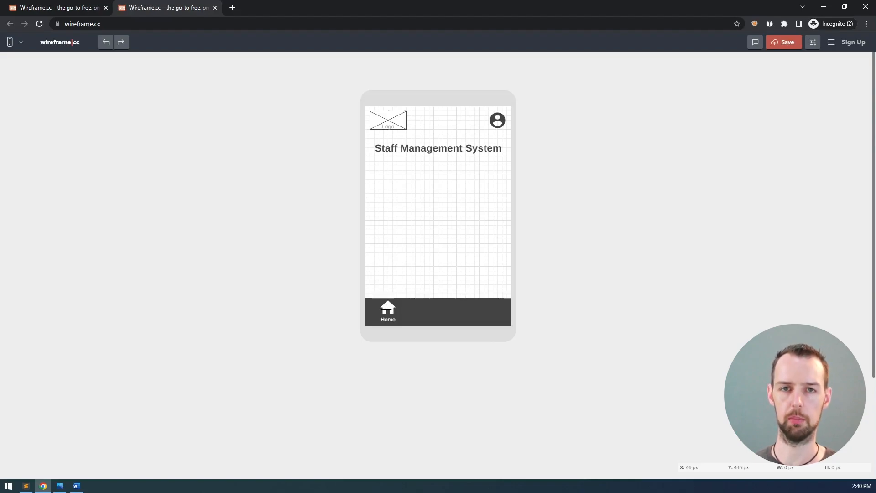
{"action": "left_click", "coordinate": [80, 7]}
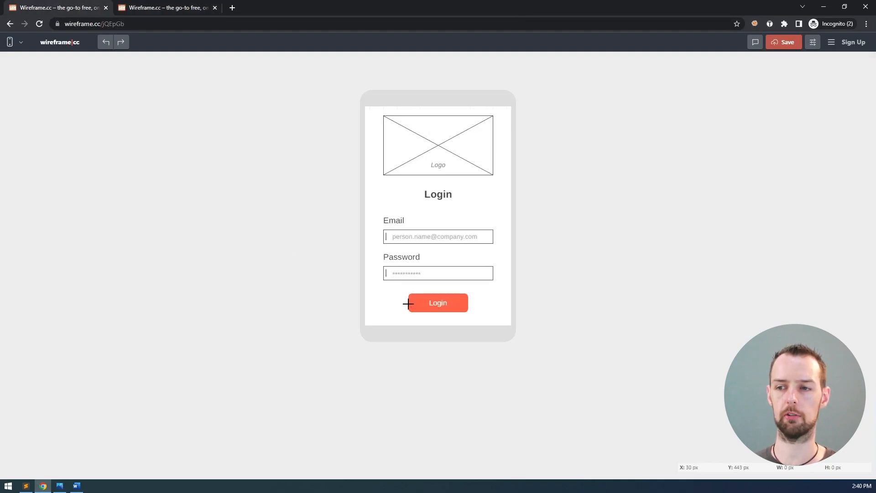
{"action": "left_click", "coordinate": [182, 12]}
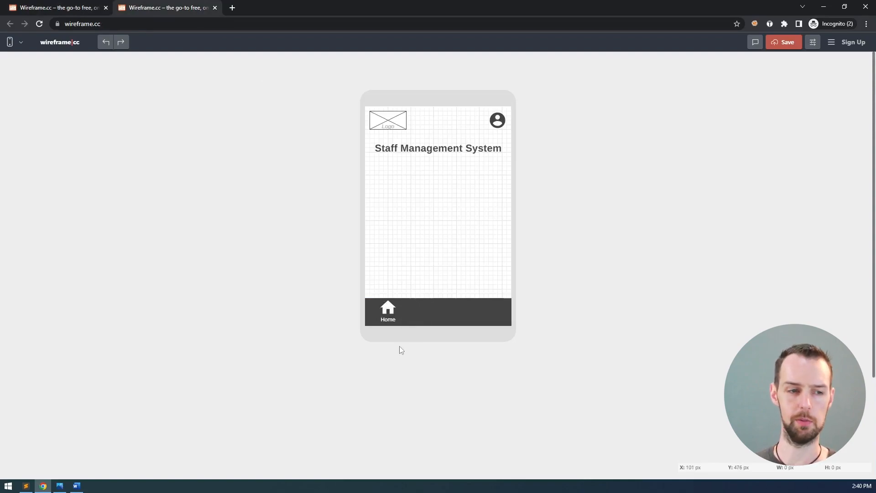
{"action": "left_click", "coordinate": [389, 308]}
{"action": "left_click", "coordinate": [388, 323]}
Select the home icon and Home label together and align them with each other
{"action": "left_click", "coordinate": [390, 323]}
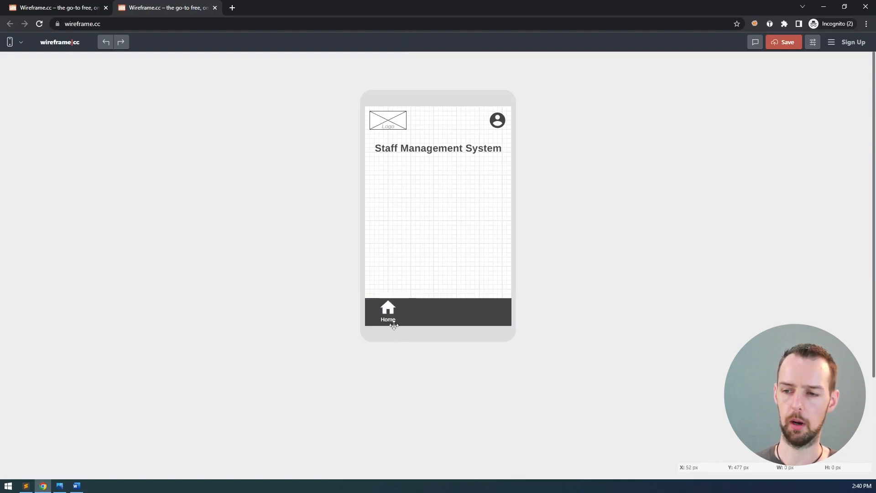
{"action": "left_click", "coordinate": [392, 323]}
{"action": "left_click", "coordinate": [394, 321]}
{"action": "left_click", "coordinate": [393, 308], "text": "shift"}
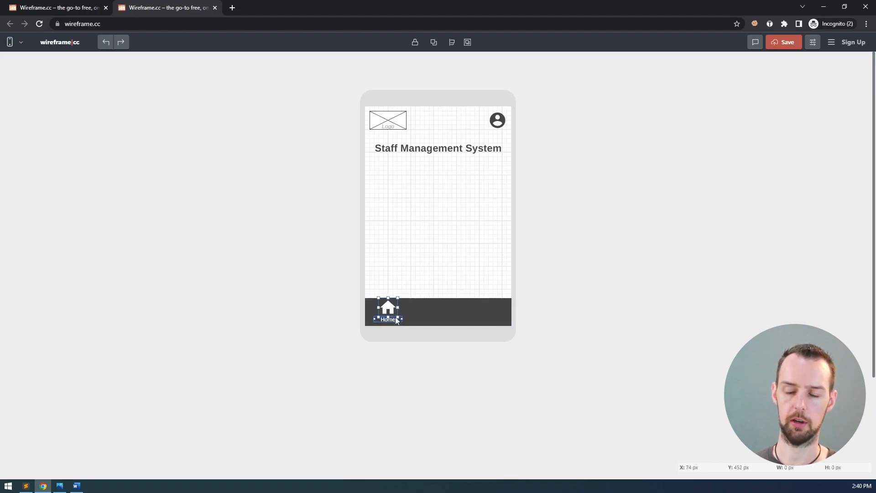
{"action": "left_click", "coordinate": [452, 44]}
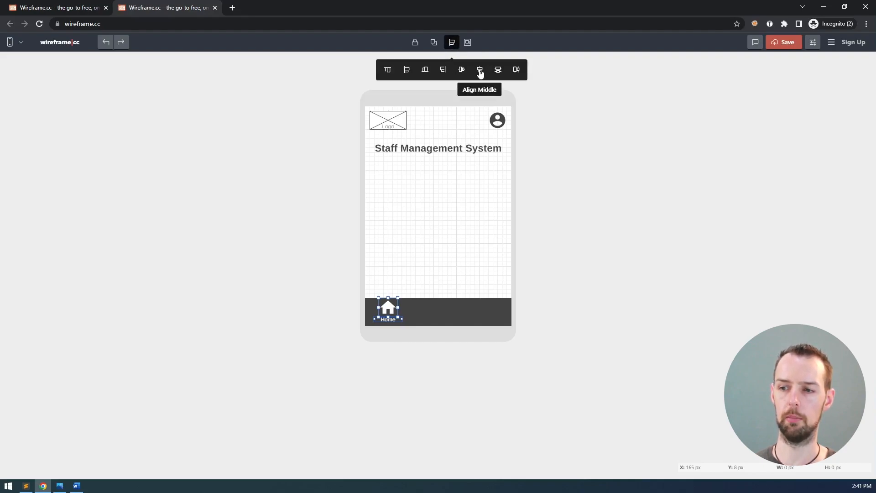
{"action": "left_click", "coordinate": [457, 42]}
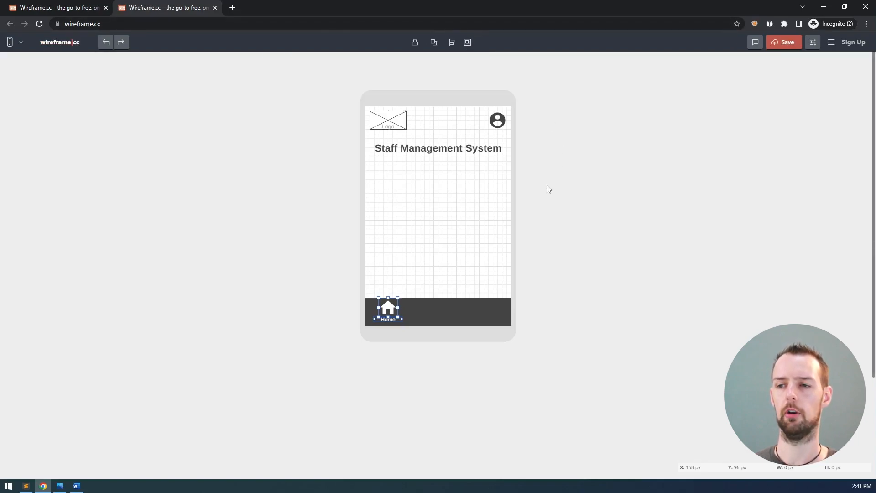
{"action": "left_click", "coordinate": [532, 241]}
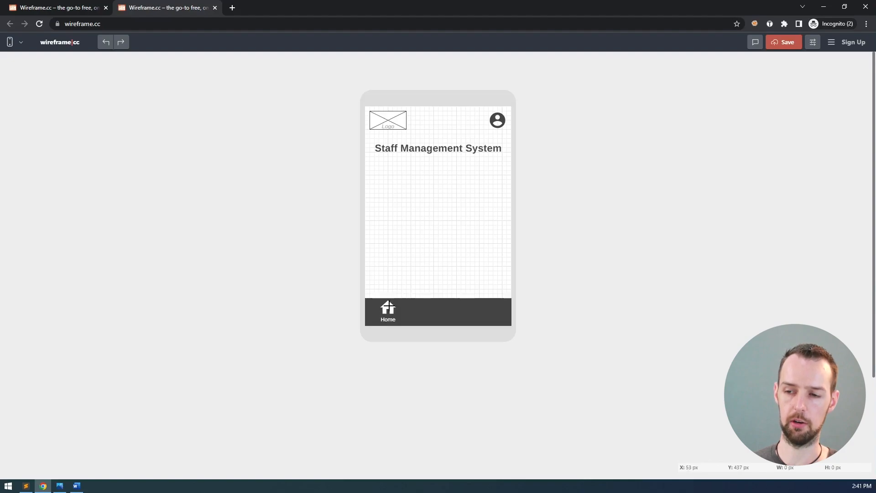
{"action": "left_click_drag", "start_coordinate": [406, 289], "coordinate": [374, 330]}
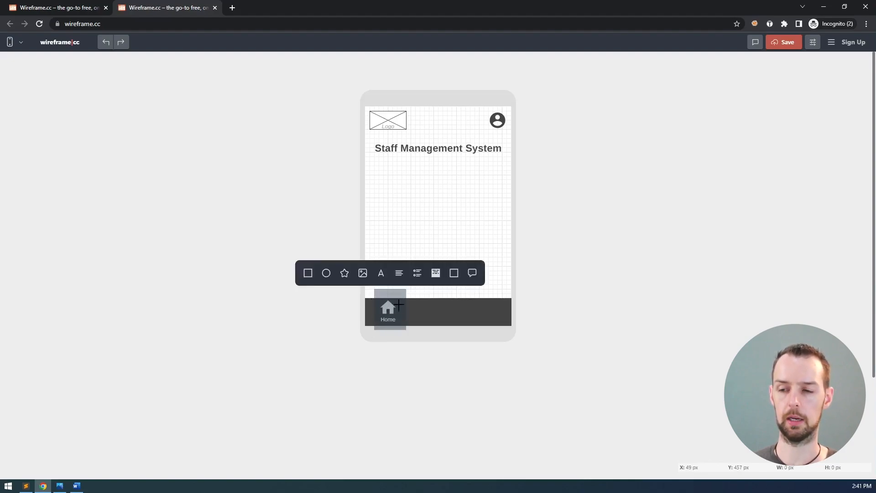
{"action": "key", "text": "Escape"}
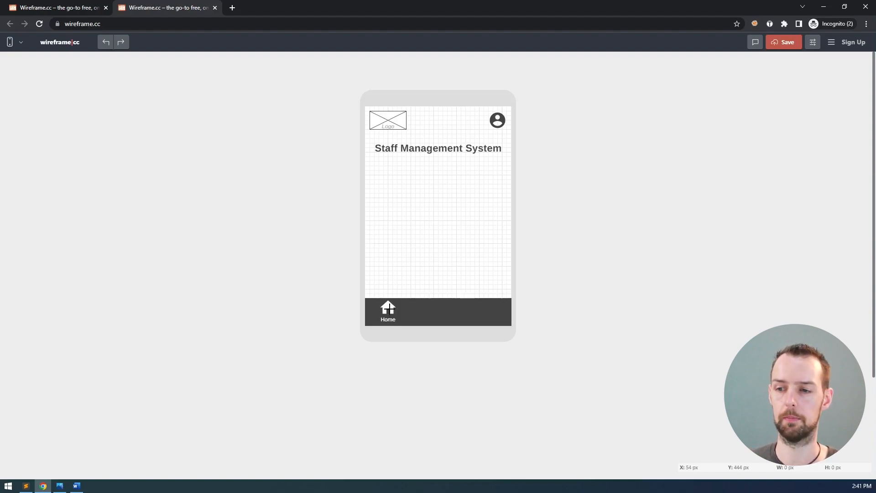
{"action": "left_click_drag", "start_coordinate": [407, 321], "coordinate": [369, 296]}
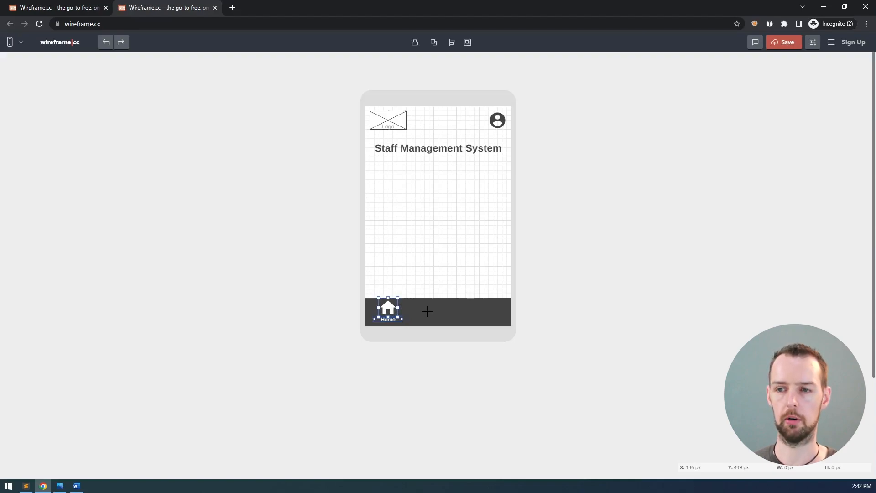
{"action": "key", "text": "ctrl+c"}
{"action": "key", "text": "ctrl+v"}
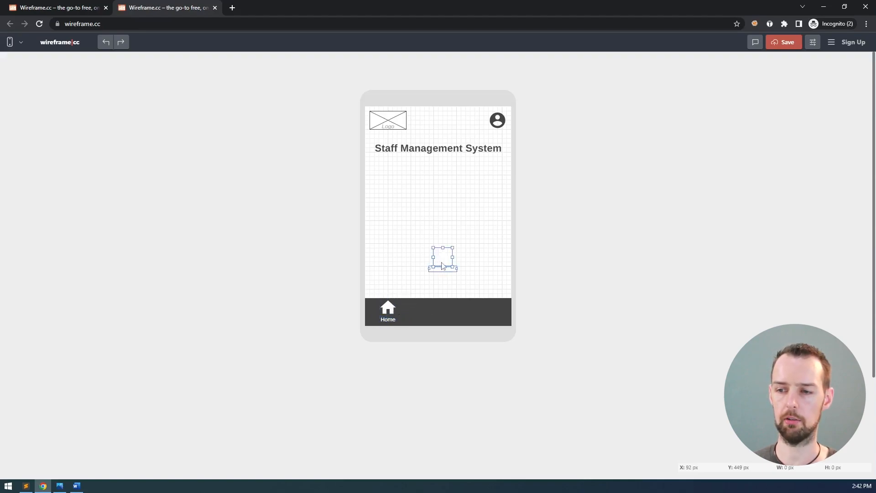
{"action": "key", "text": "ctrl+z"}
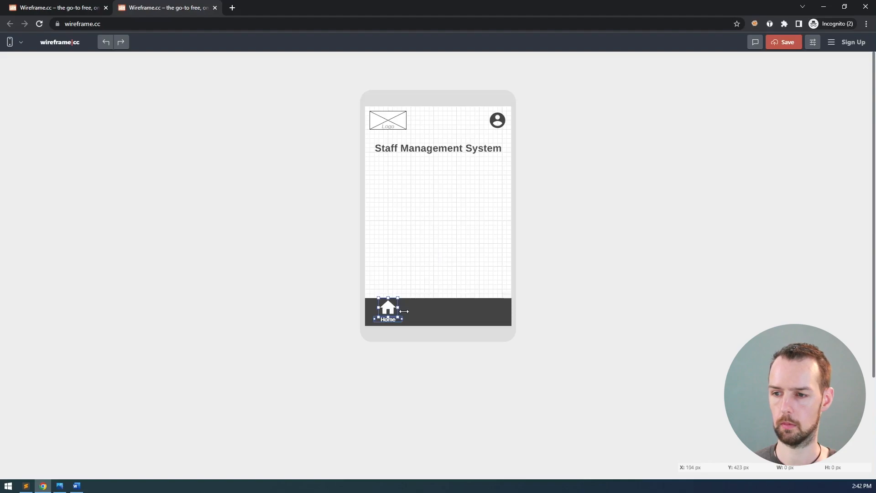
{"action": "left_click_drag", "start_coordinate": [391, 312], "coordinate": [413, 309]}
{"action": "key", "text": "Delete"}
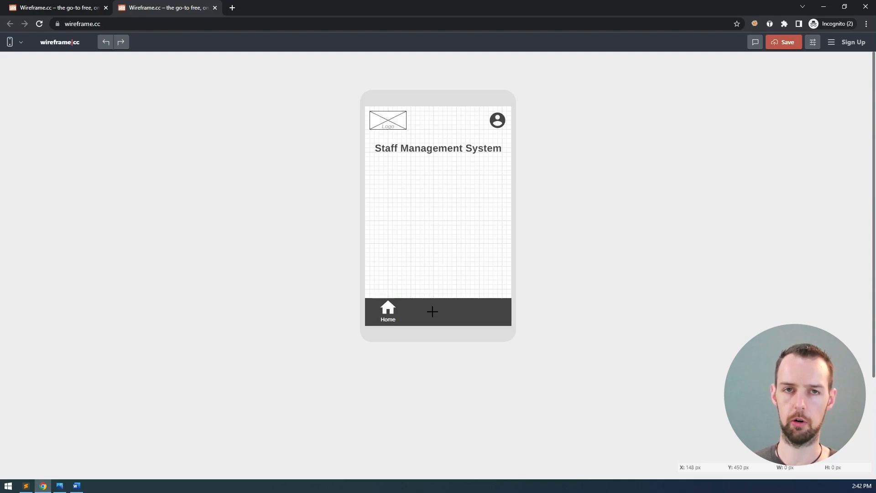
{"action": "key", "text": "ctrl+v"}
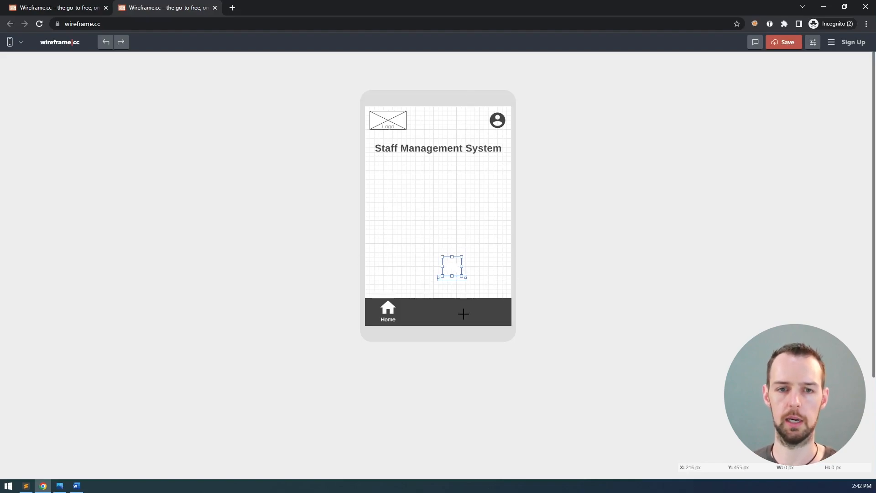
{"action": "key", "text": "Delete"}
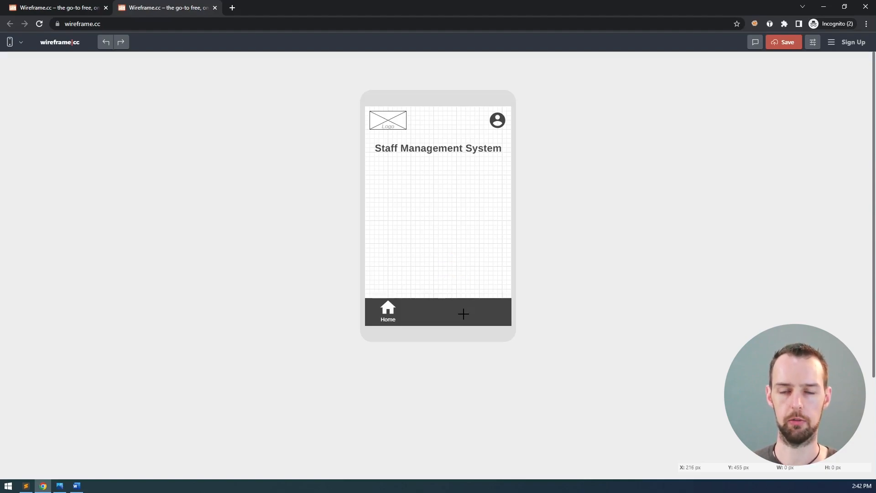
{"action": "key", "text": "ctrl+v"}
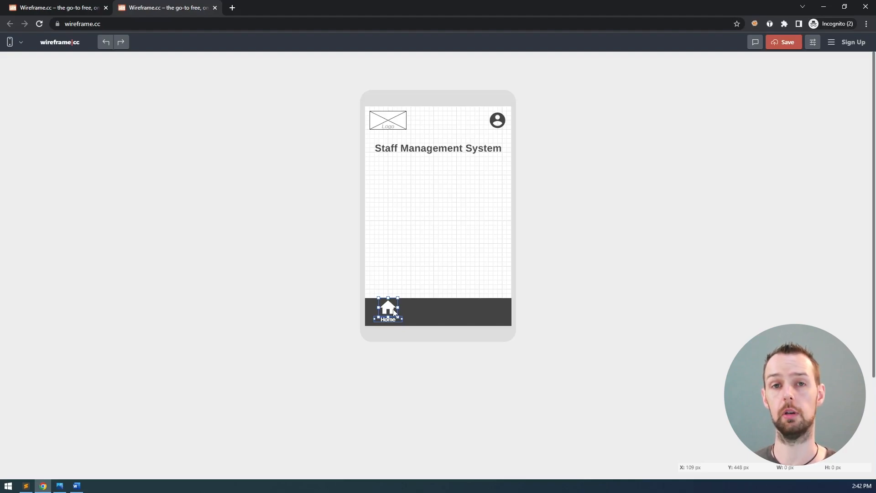
Drag out copies of the Home item to the right, undoing back to two items
{"action": "left_click_drag", "start_coordinate": [393, 310], "coordinate": [430, 311]}
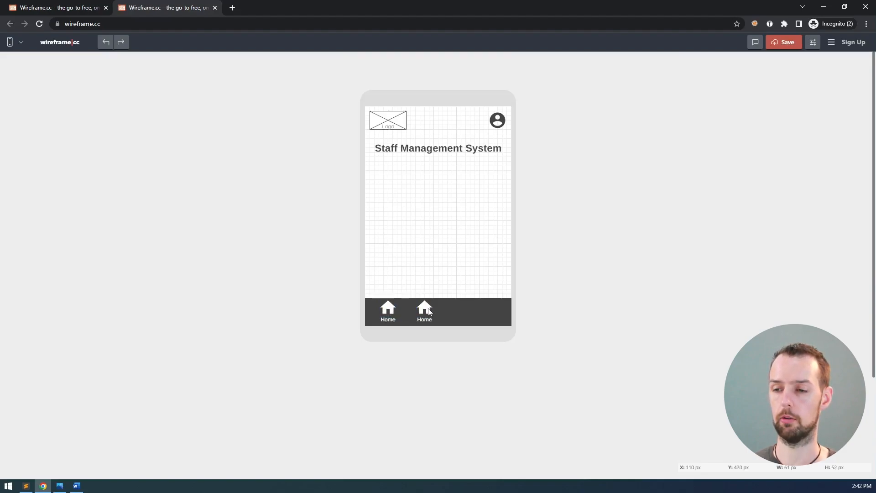
{"action": "left_click", "coordinate": [430, 311]}
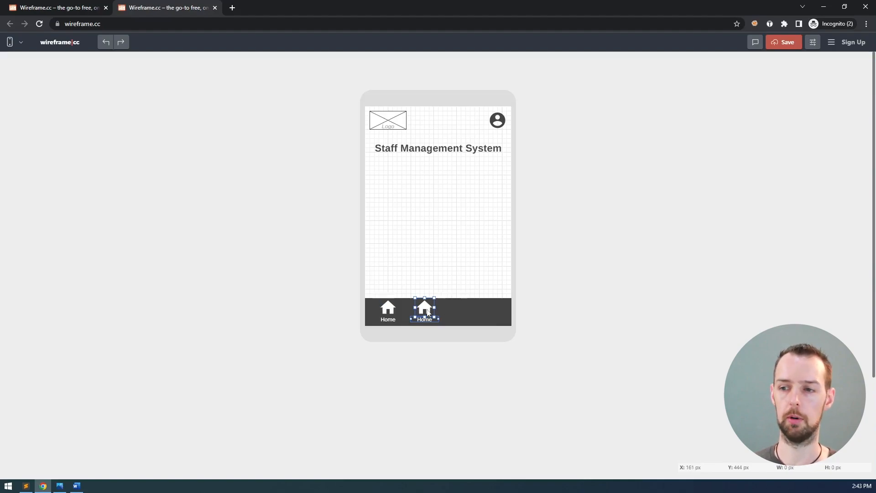
{"action": "left_click_drag", "start_coordinate": [426, 307], "coordinate": [465, 310], "text": "alt"}
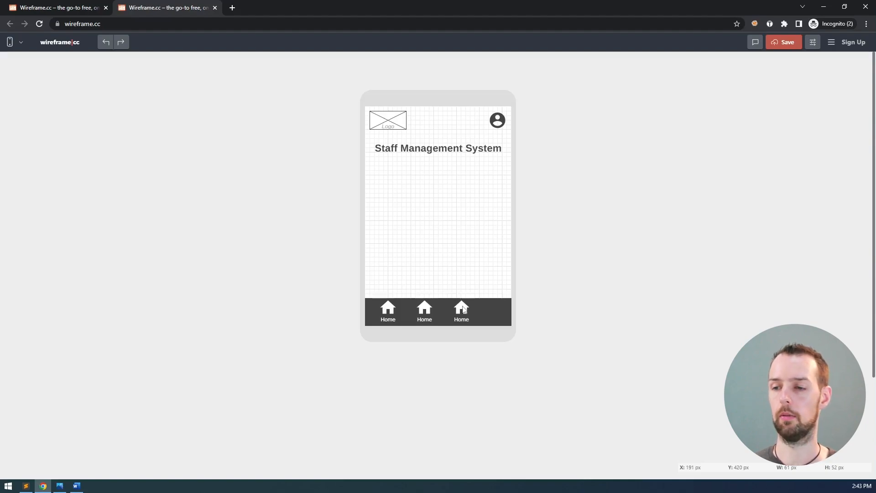
{"action": "mouse_move", "coordinate": [464, 310]}
{"action": "left_mouse_down"}
{"action": "mouse_move", "coordinate": [488, 312]}
{"action": "mouse_move", "coordinate": [447, 316]}
{"action": "mouse_move", "coordinate": [473, 309]}
{"action": "mouse_move", "coordinate": [474, 317]}
{"action": "left_mouse_up"}
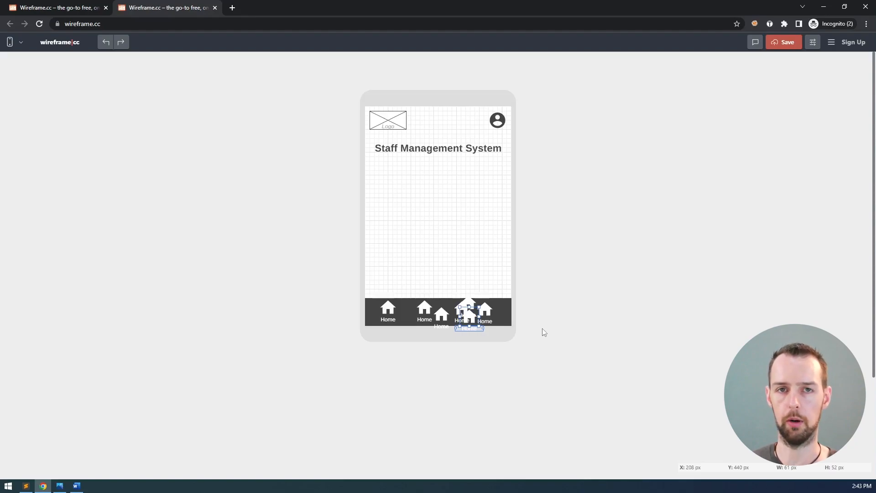
{"action": "key", "text": "ctrl+z"}
{"action": "key", "text": "ctrl+z"}
{"action": "key", "text": "ctrl+z"}
{"action": "key", "text": "ctrl+z"}
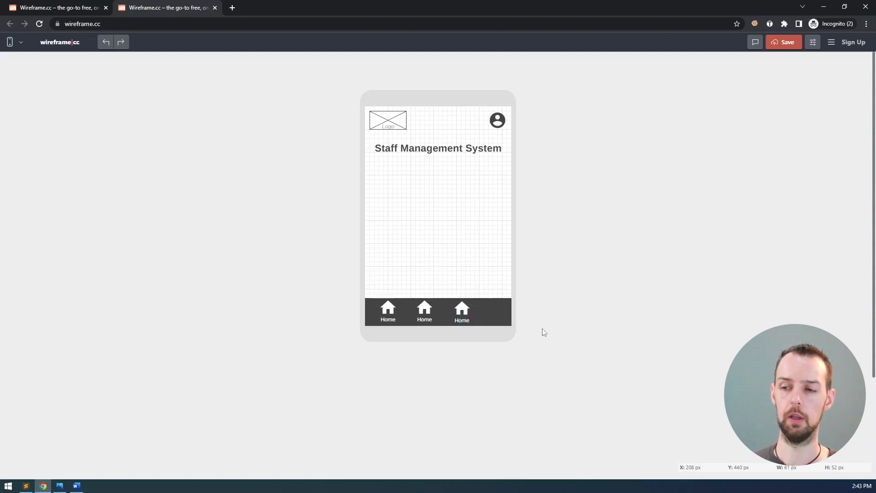
Copy and paste the Home item to add third and fourth items toward the bar's right end
{"action": "left_click", "coordinate": [428, 321]}
{"action": "left_click", "coordinate": [428, 307], "text": "shift"}
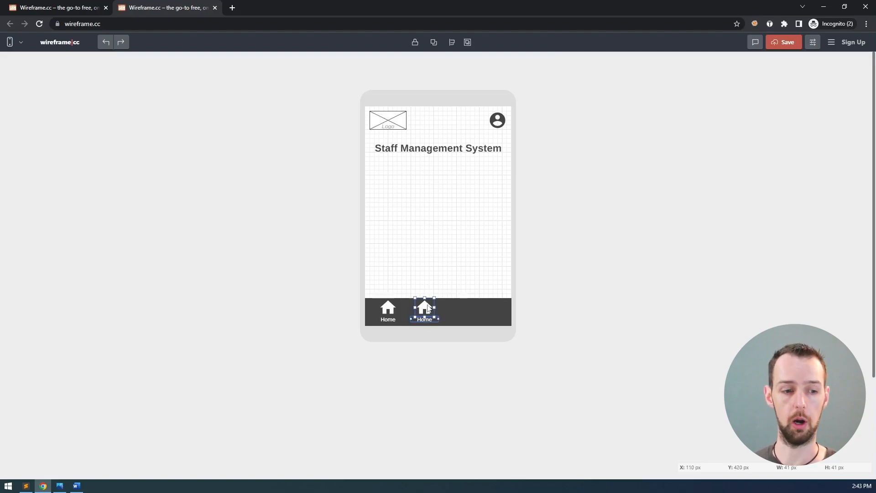
{"action": "key", "text": "ctrl+c"}
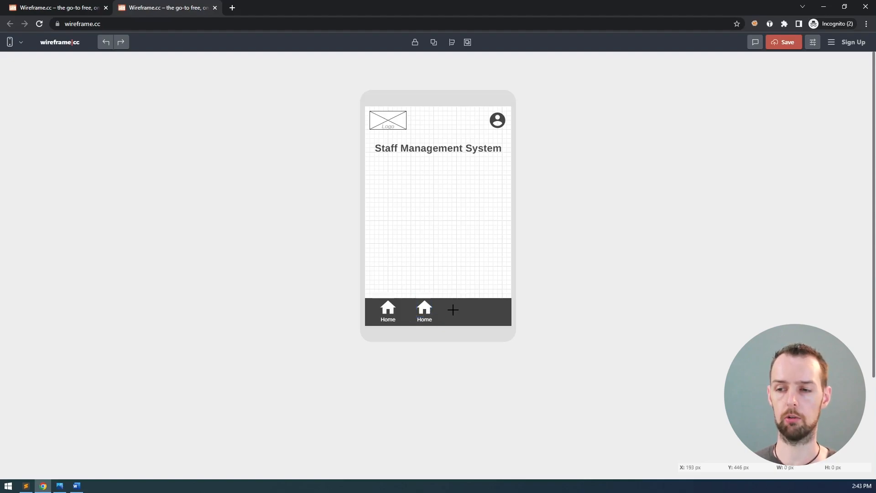
{"action": "key", "text": "ctrl+v"}
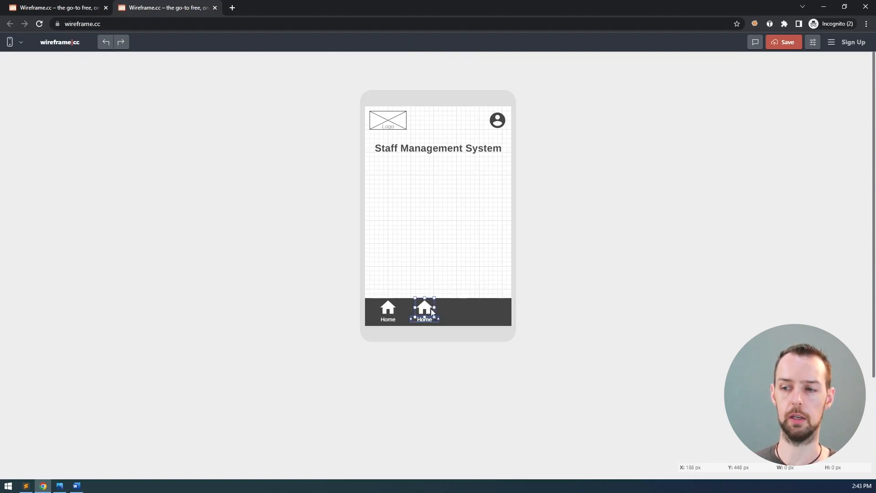
{"action": "left_click_drag", "start_coordinate": [455, 311], "coordinate": [463, 311]}
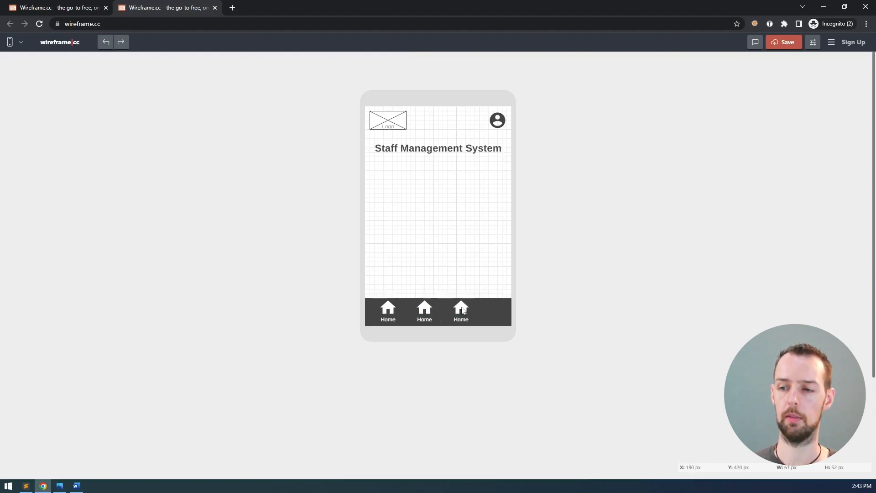
{"action": "key", "text": "ctrl+c"}
{"action": "key", "text": "ctrl+v"}
{"action": "left_click_drag", "start_coordinate": [464, 312], "coordinate": [499, 311]}
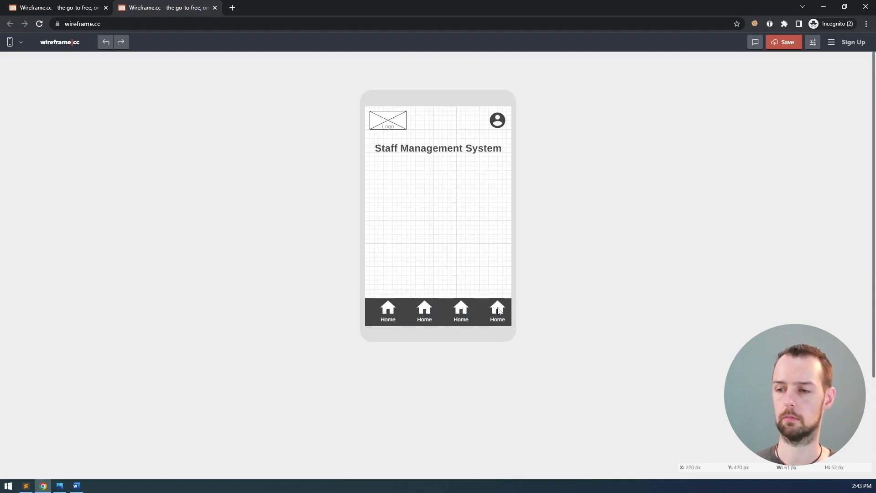
Select all four nav items and shift them slightly left to even the spacing
{"action": "left_click", "coordinate": [499, 310]}
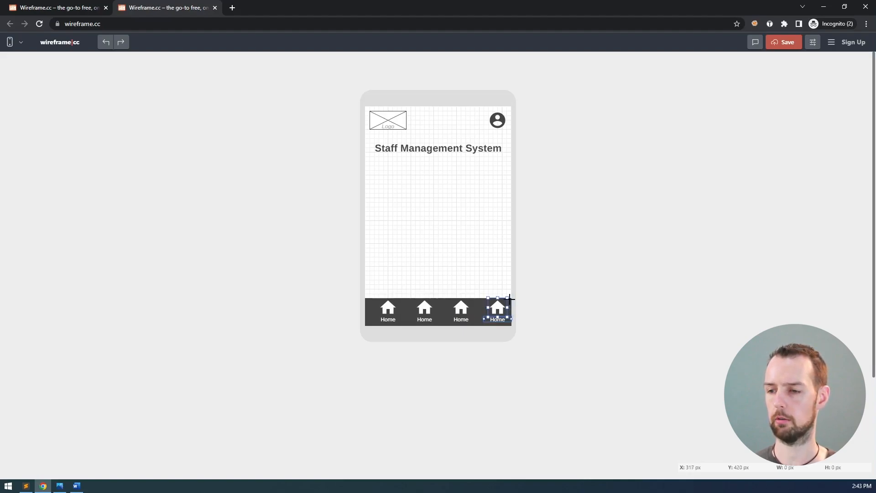
{"action": "left_click", "coordinate": [464, 307], "text": "shift"}
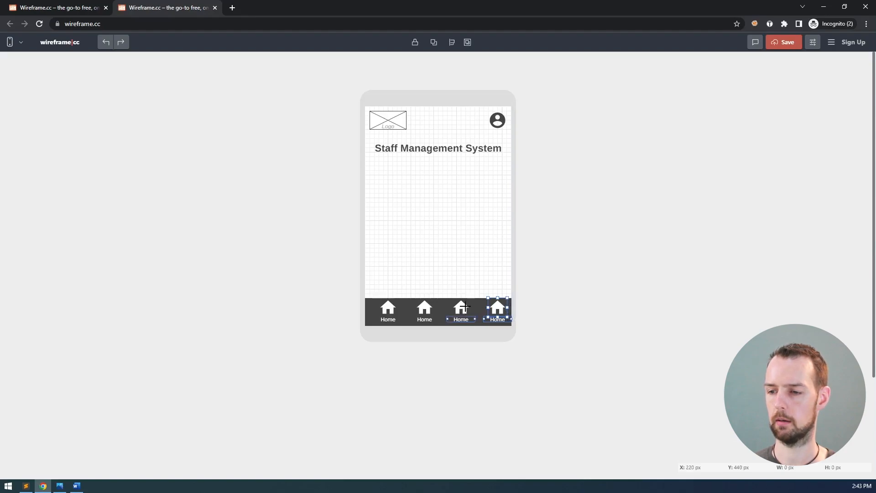
{"action": "left_click", "coordinate": [424, 307], "text": "shift"}
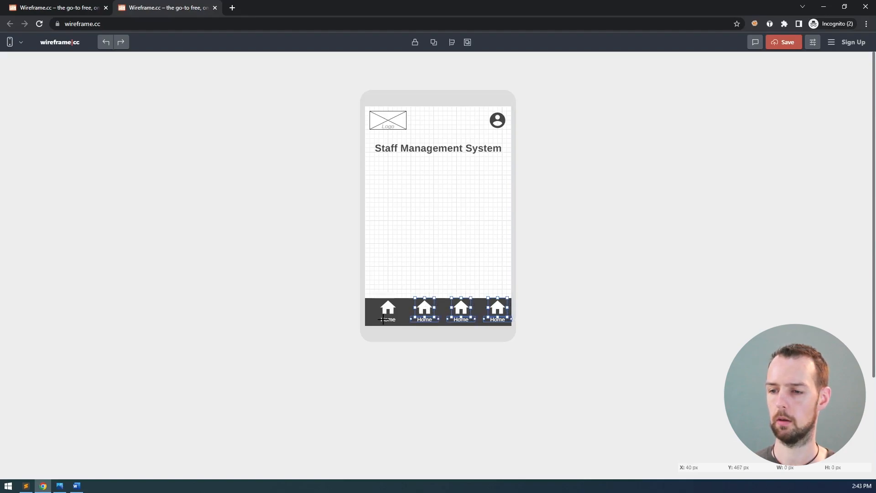
{"action": "left_click", "coordinate": [389, 309], "text": "shift"}
{"action": "left_click_drag", "start_coordinate": [429, 311], "coordinate": [425, 311]}
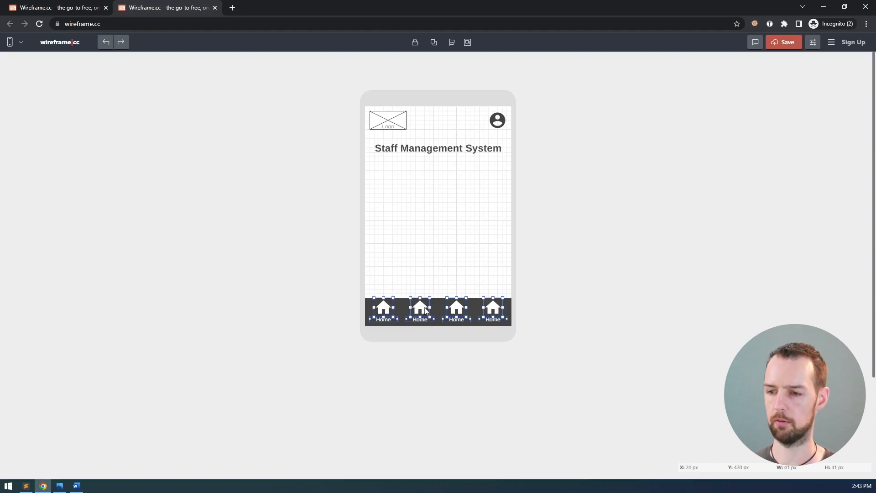
{"action": "left_click", "coordinate": [548, 310]}
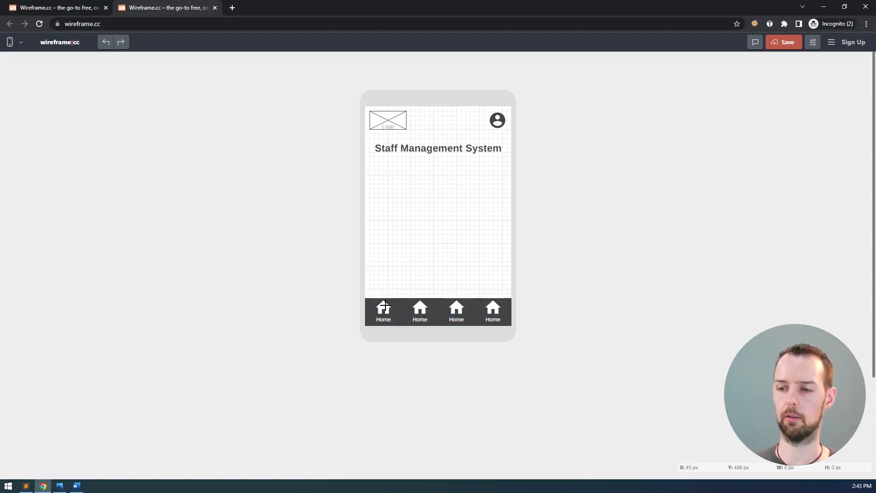
Relabel the second and third nav items as News and Docs
{"action": "double_click", "coordinate": [421, 319]}
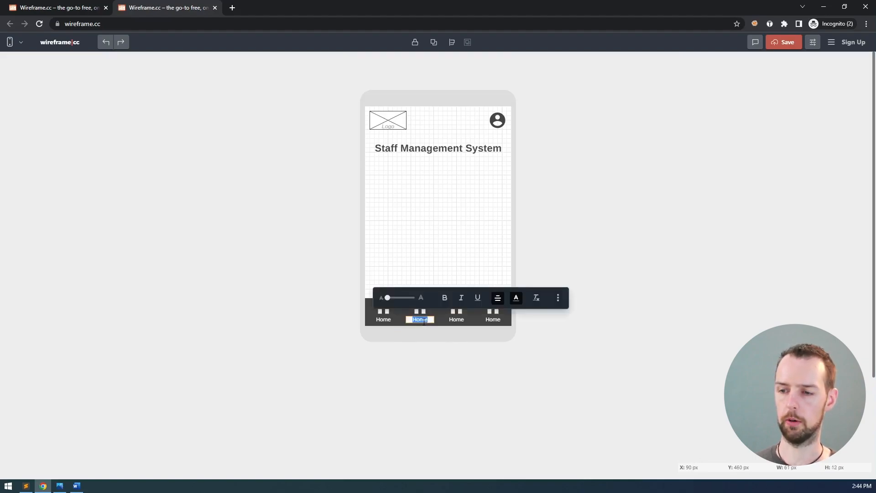
{"action": "key", "text": "BackSpace"}
{"action": "type", "text": "News"}
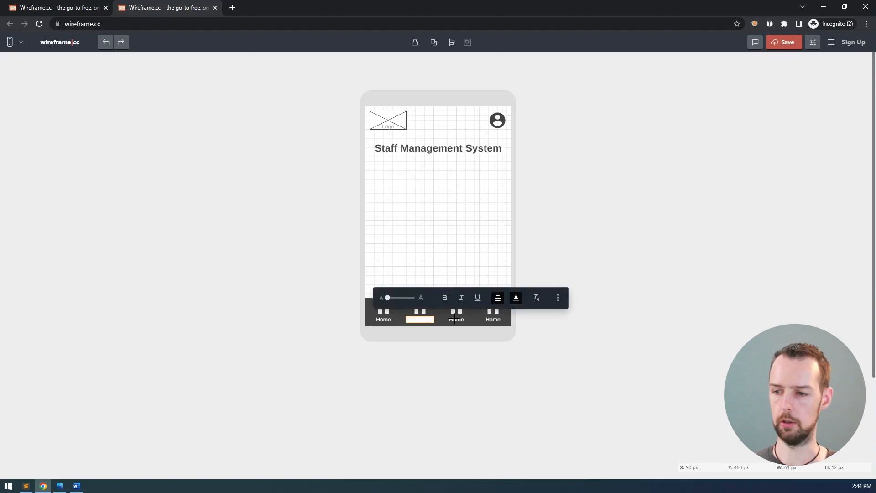
{"action": "double_click", "coordinate": [456, 319]}
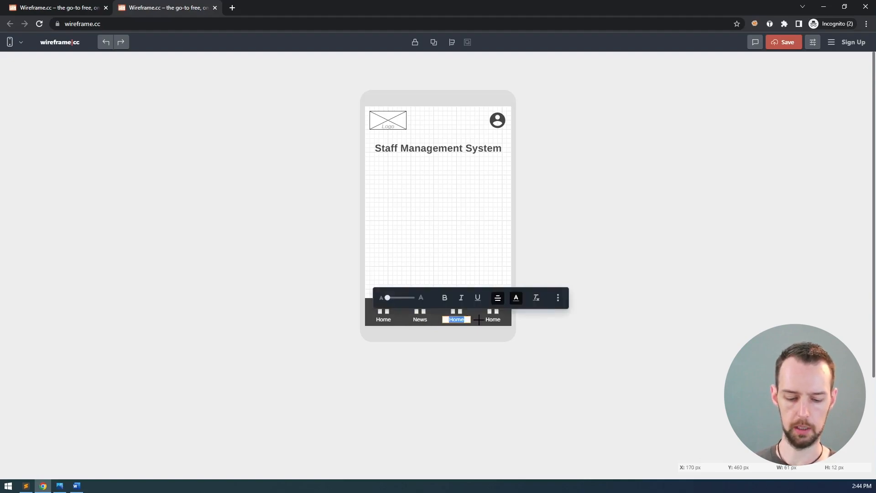
{"action": "key", "text": "BackSpace"}
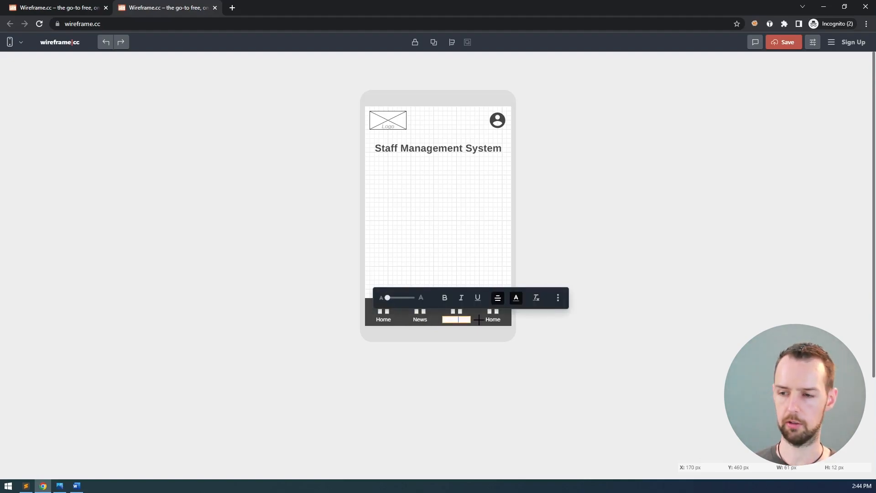
{"action": "key", "text": "Return"}
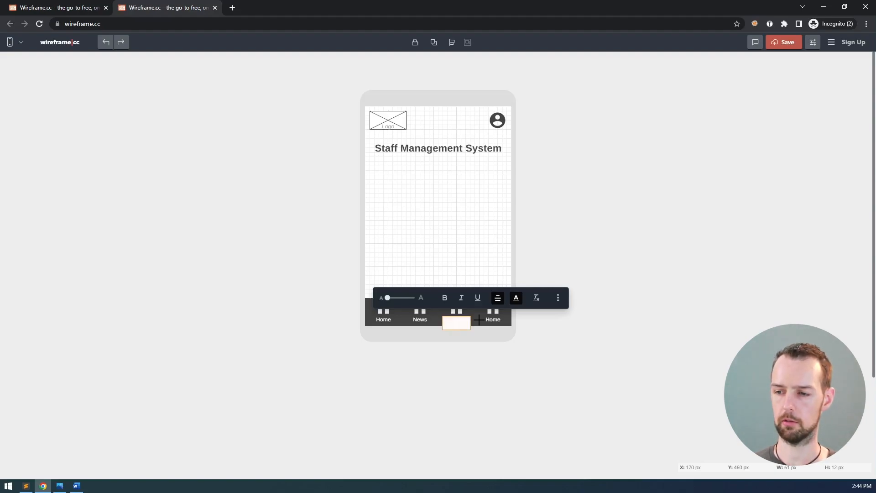
{"action": "key", "text": "BackSpace"}
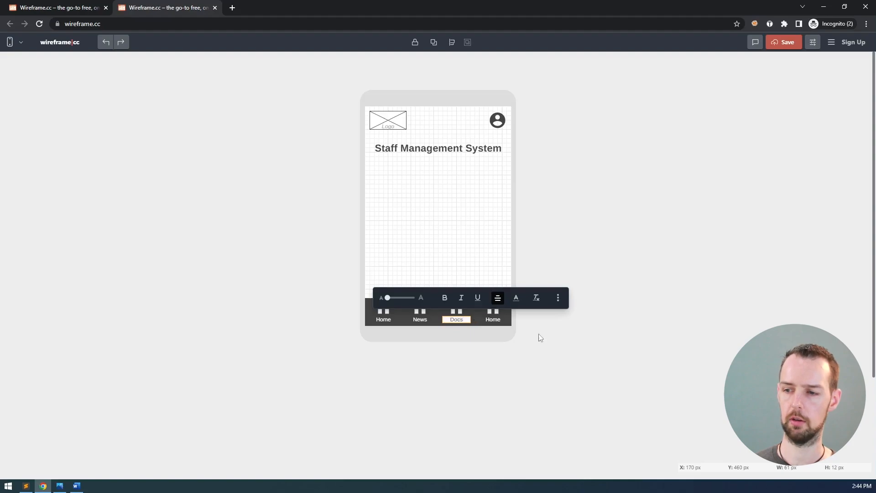
{"action": "left_click", "coordinate": [536, 328]}
{"action": "left_click", "coordinate": [456, 320]}
{"action": "double_click", "coordinate": [457, 320]}
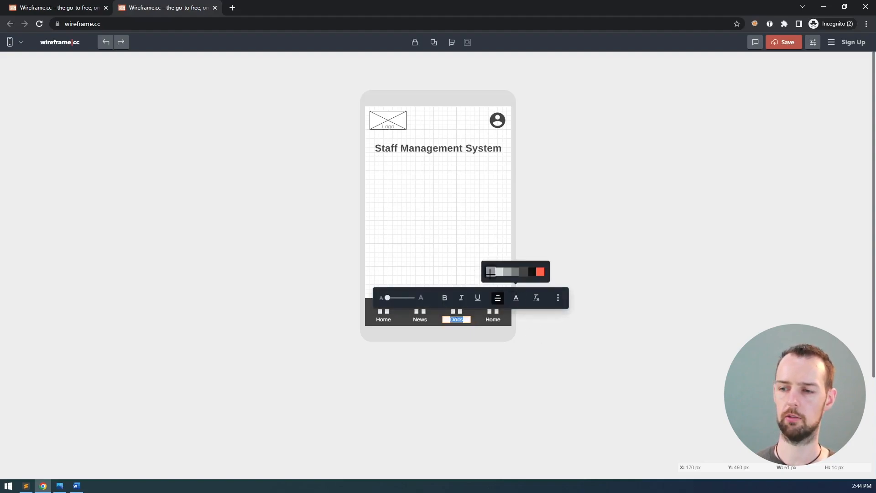
{"action": "left_click", "coordinate": [546, 347]}
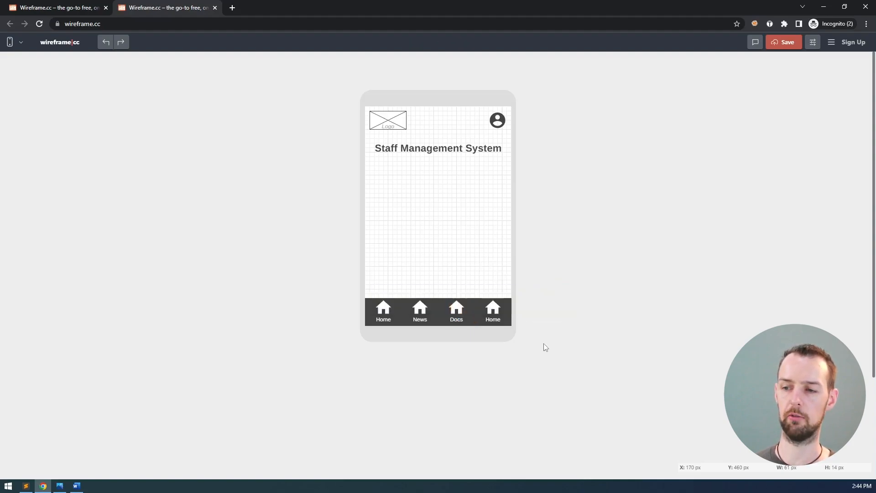
Change the fourth nav item's label to Staff
{"action": "double_click", "coordinate": [493, 319]}
{"action": "type", "text": "Staff"}
{"action": "left_click", "coordinate": [537, 322]}
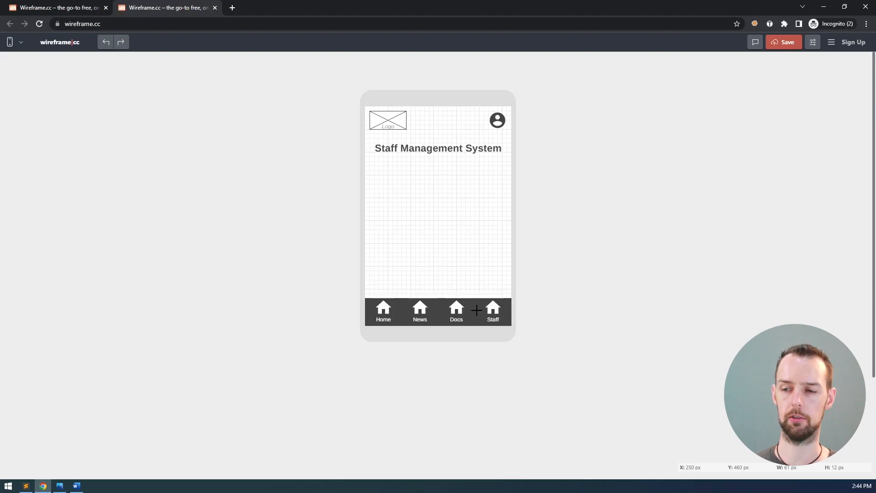
{"action": "left_click", "coordinate": [424, 308]}
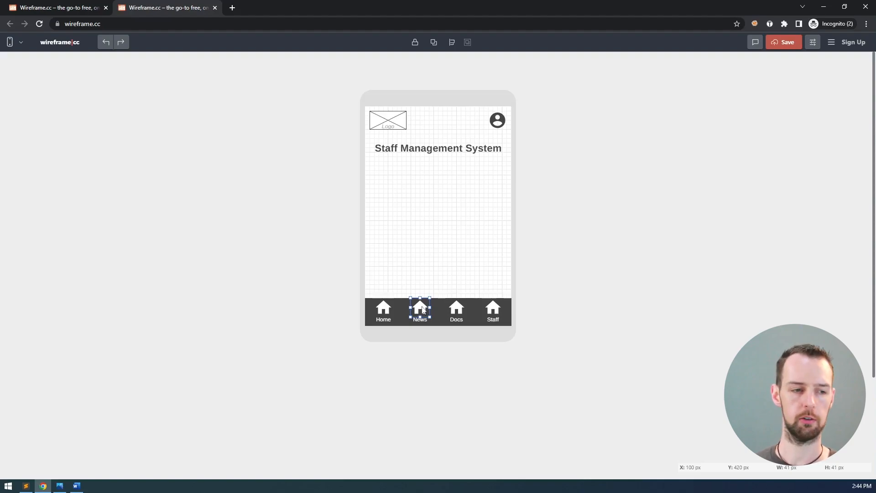
Replace the News tab's house icon with a ringing bell found by searching 'noti'
{"action": "left_click", "coordinate": [423, 309]}
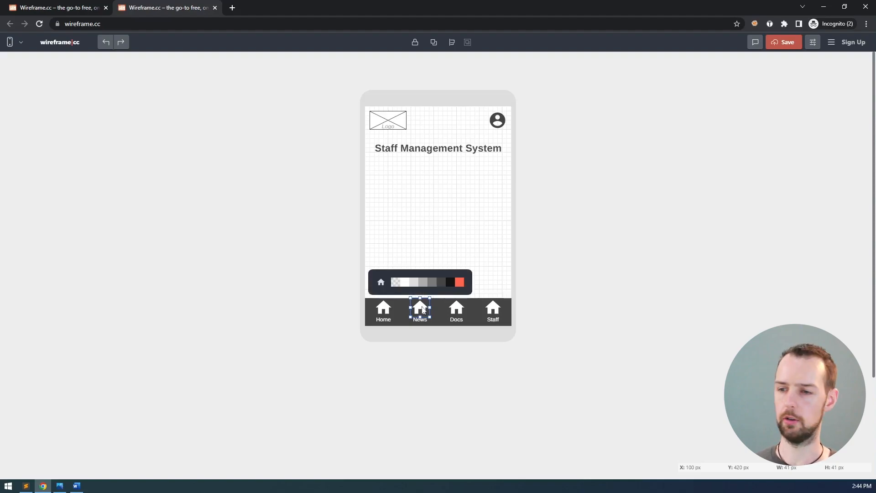
{"action": "left_click", "coordinate": [382, 284]}
{"action": "type", "text": "news"}
{"action": "key", "text": "BackSpace"}
{"action": "key", "text": "BackSpace"}
{"action": "key", "text": "BackSpace"}
{"action": "key", "text": "BackSpace"}
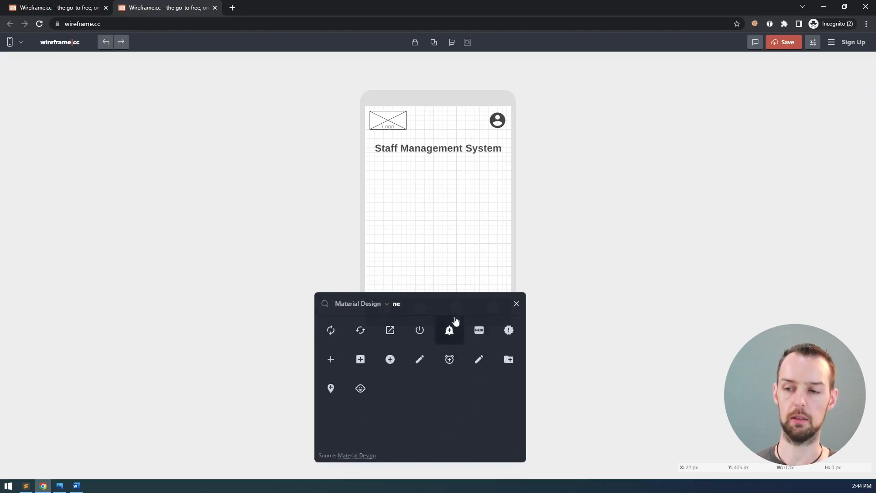
{"action": "type", "text": "noti"}
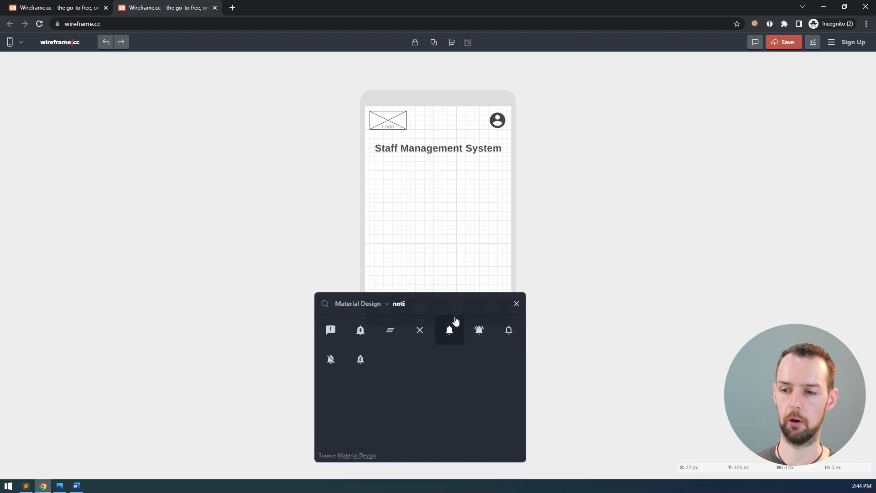
{"action": "left_click", "coordinate": [481, 333]}
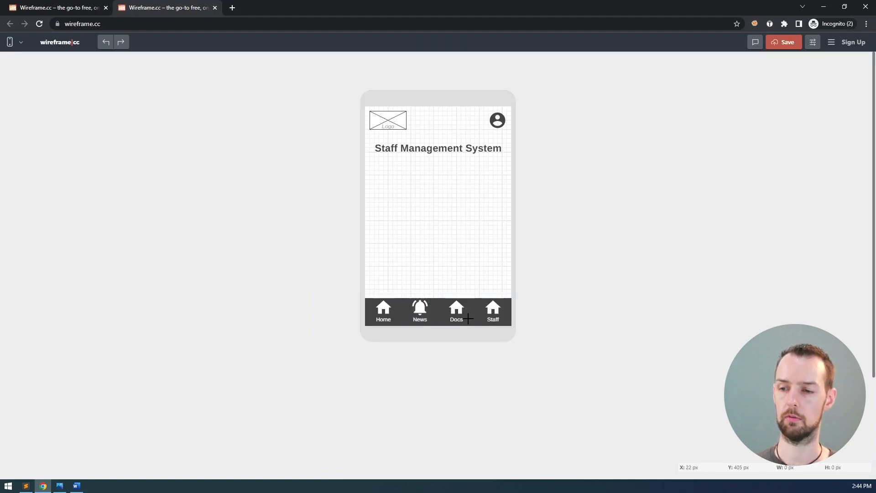
Swap the Docs and Staff icons for a document ('doc') and a people ('people') icon
{"action": "left_click", "coordinate": [458, 309]}
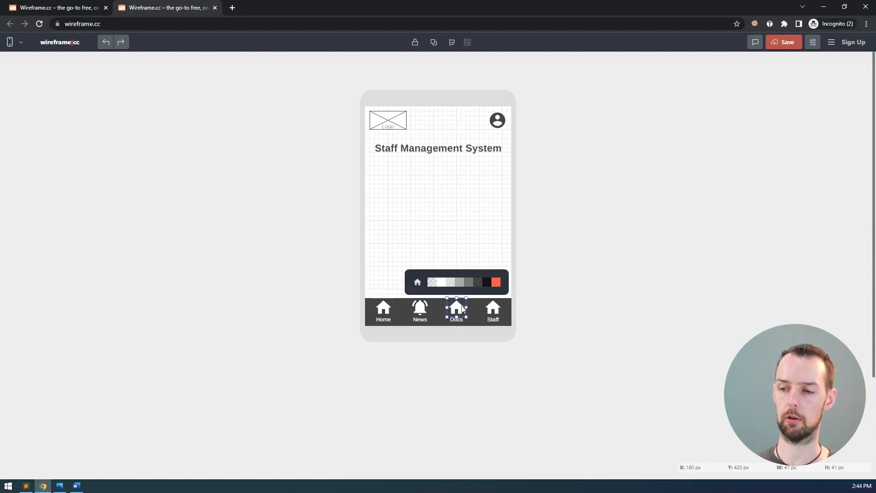
{"action": "left_click", "coordinate": [417, 282]}
{"action": "type", "text": "doc"}
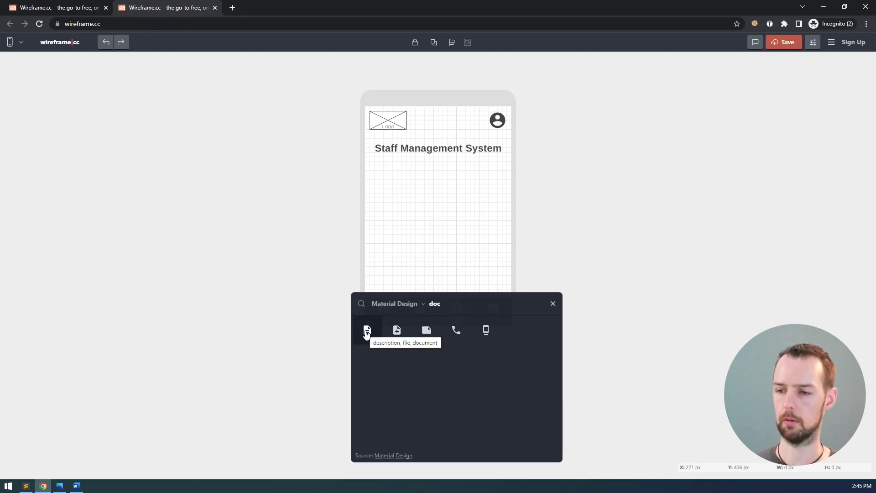
{"action": "left_click", "coordinate": [367, 331]}
{"action": "left_click", "coordinate": [495, 310]}
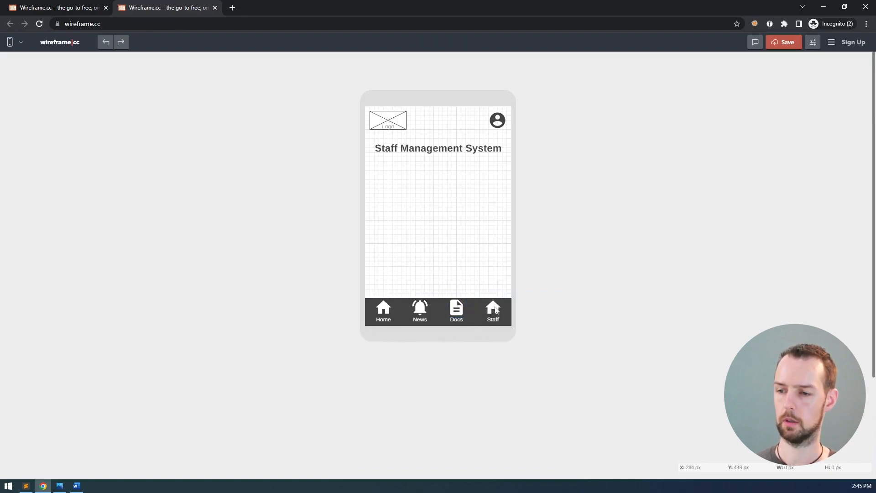
{"action": "left_click", "coordinate": [454, 282]}
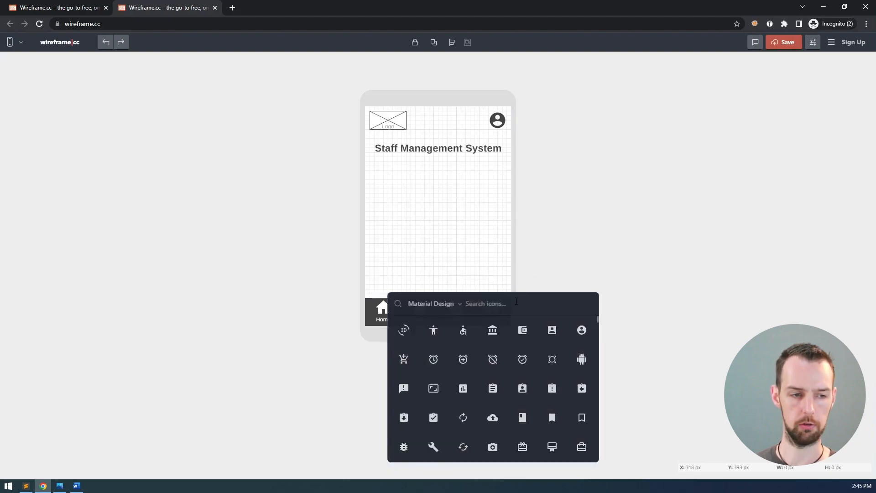
{"action": "type", "text": "people"}
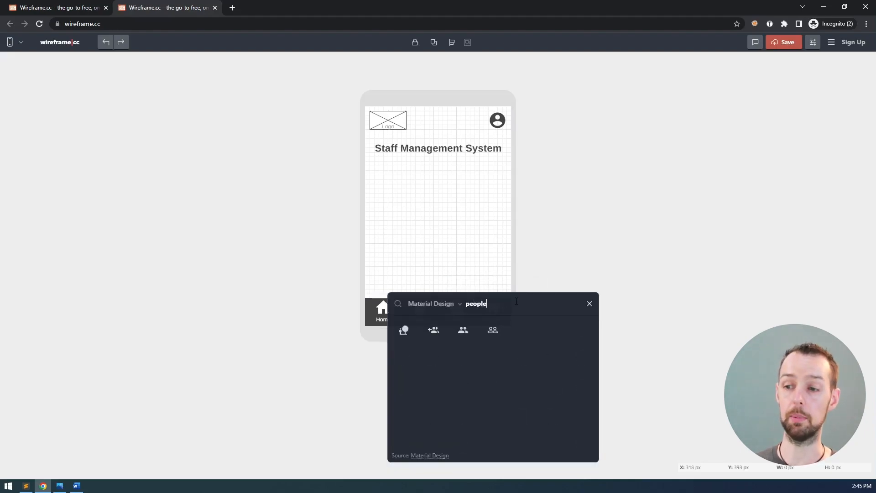
{"action": "left_click", "coordinate": [463, 334]}
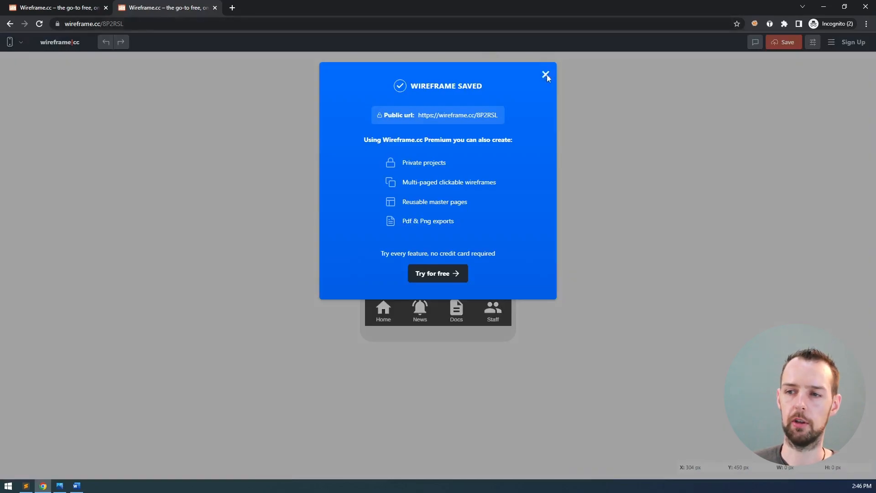
{"action": "left_click", "coordinate": [546, 75]}
{"action": "left_click", "coordinate": [104, 25]}
{"action": "key", "text": "ctrl+c"}
{"action": "left_click", "coordinate": [161, 67]}
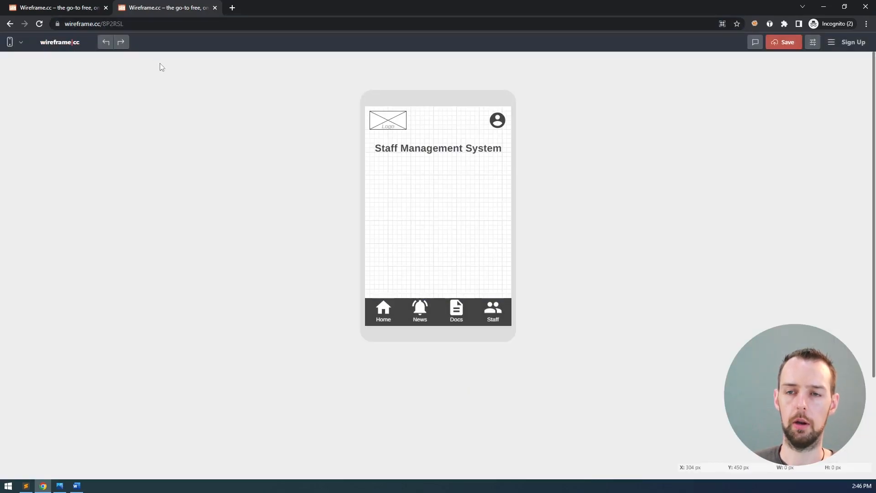
{"action": "key", "text": "alt+Tab"}
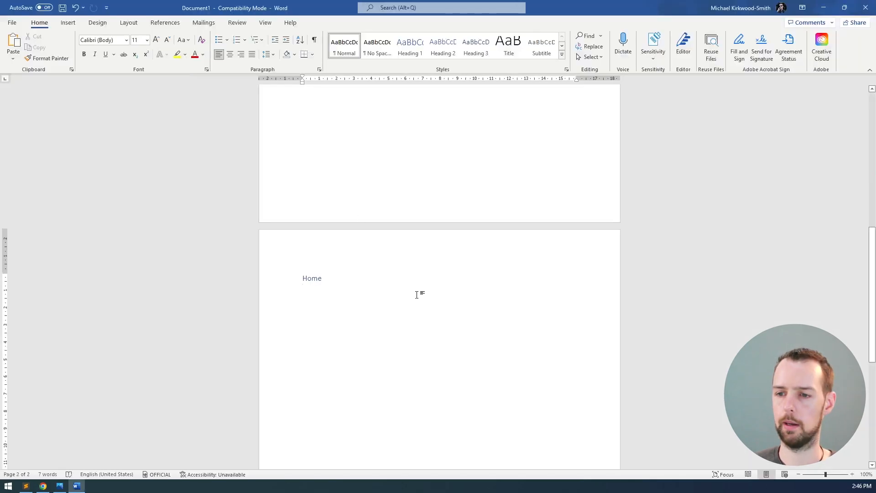
Paste the wireframe URL under the Home line and turn it into a hyperlink
{"action": "key", "text": "ctrl+v"}
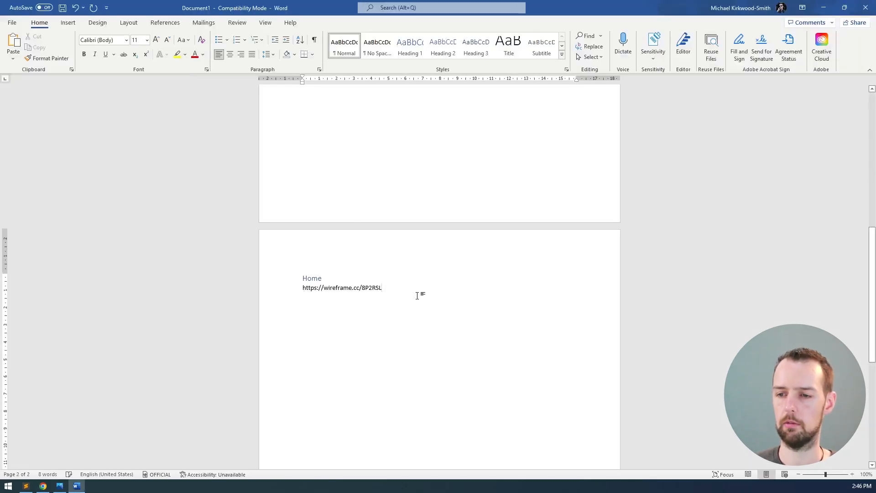
{"action": "key", "text": "Up"}
{"action": "scroll", "coordinate": [368, 303], "scroll_direction": "up", "scroll_amount": 5}
{"action": "scroll", "coordinate": [379, 234], "scroll_direction": "up", "scroll_amount": 4}
{"action": "scroll", "coordinate": [380, 229], "scroll_direction": "down", "scroll_amount": 8}
{"action": "left_click", "coordinate": [436, 287]}
{"action": "key", "text": "Return"}
Check the linked URL in Word, then go back to the wireframe and the storyboard image
{"action": "scroll", "coordinate": [441, 292], "scroll_direction": "down", "scroll_amount": 1}
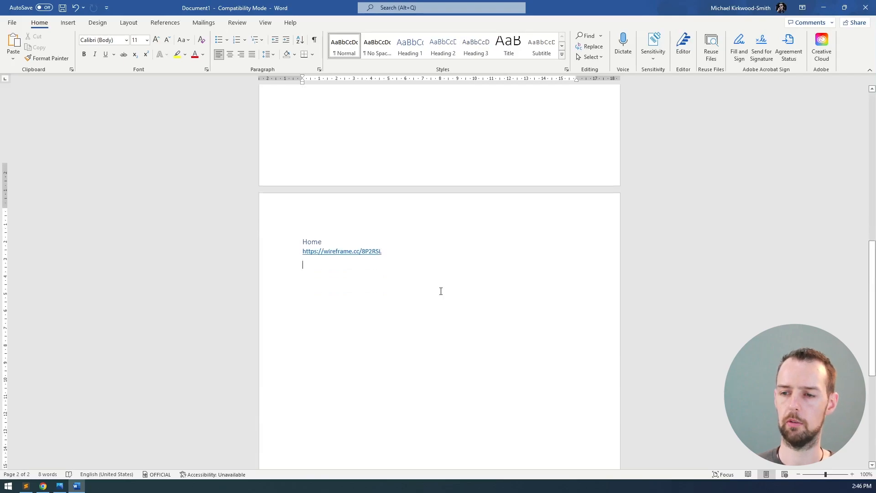
{"action": "scroll", "coordinate": [441, 291], "scroll_direction": "down", "scroll_amount": 1}
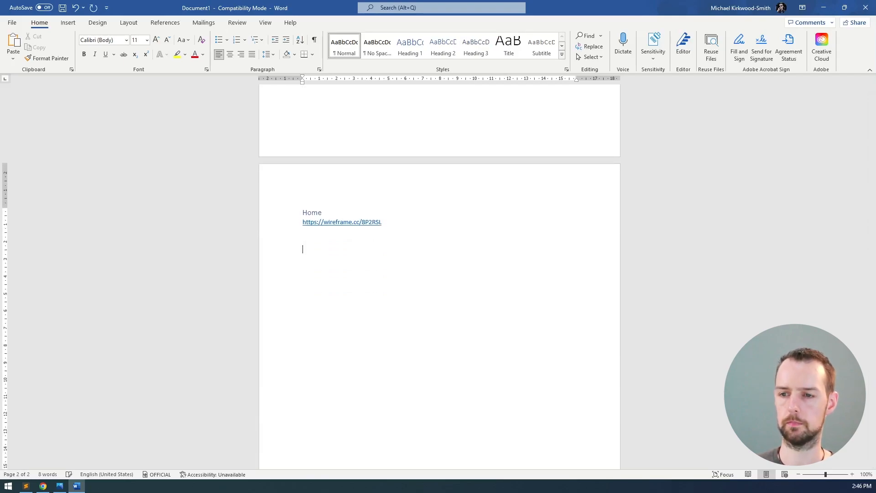
{"action": "scroll", "coordinate": [439, 288], "scroll_direction": "up", "scroll_amount": 12}
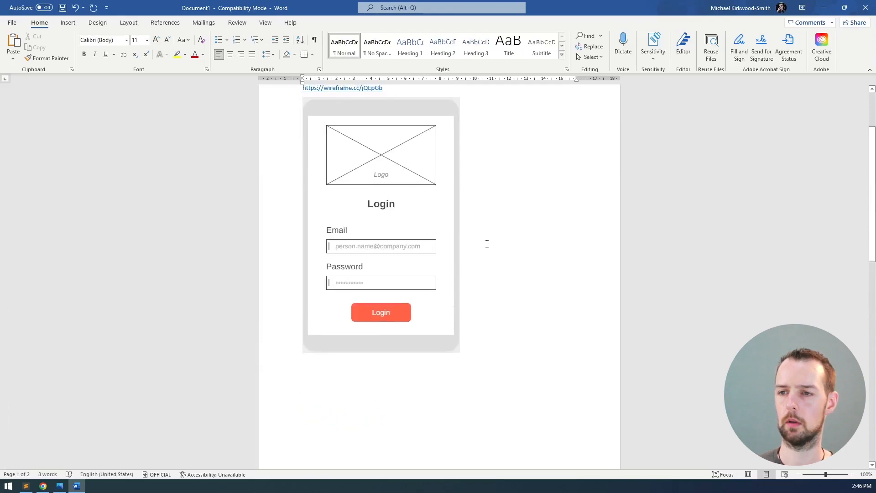
{"action": "scroll", "coordinate": [487, 243], "scroll_direction": "up", "scroll_amount": 3}
{"action": "scroll", "coordinate": [487, 242], "scroll_direction": "down", "scroll_amount": 9}
{"action": "scroll", "coordinate": [487, 244], "scroll_direction": "down", "scroll_amount": 9}
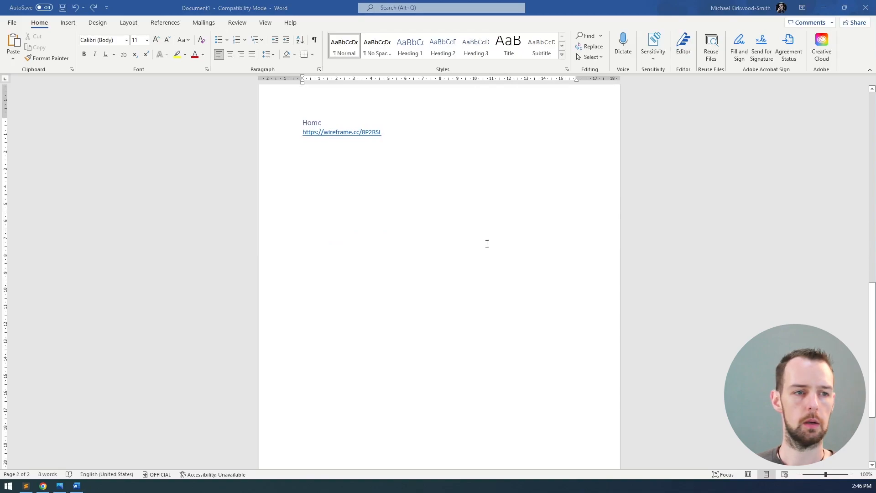
{"action": "key", "text": "alt+Tab"}
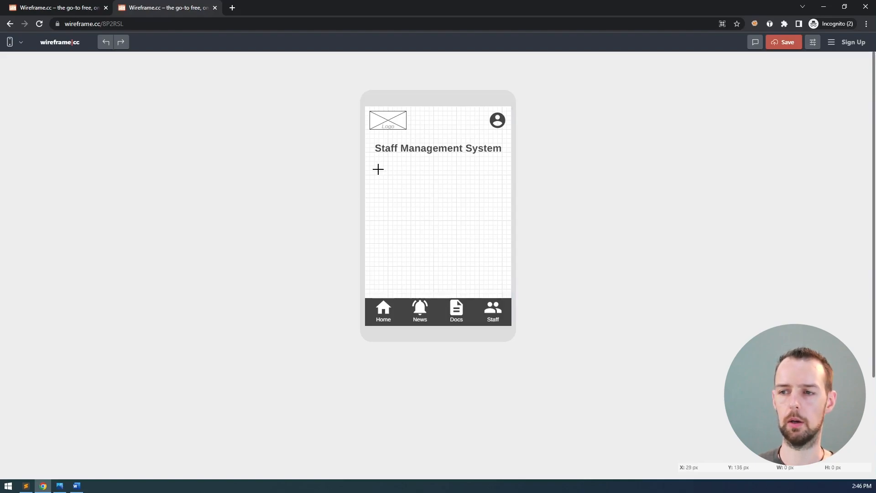
{"action": "key", "text": "alt+Tab"}
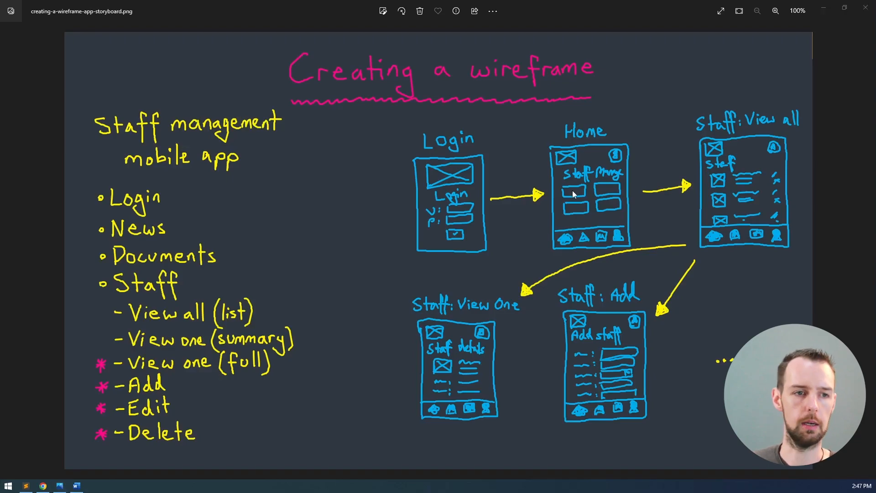
Draw a grey rounded rectangle below the title labelled News
{"action": "key", "text": "alt+Tab"}
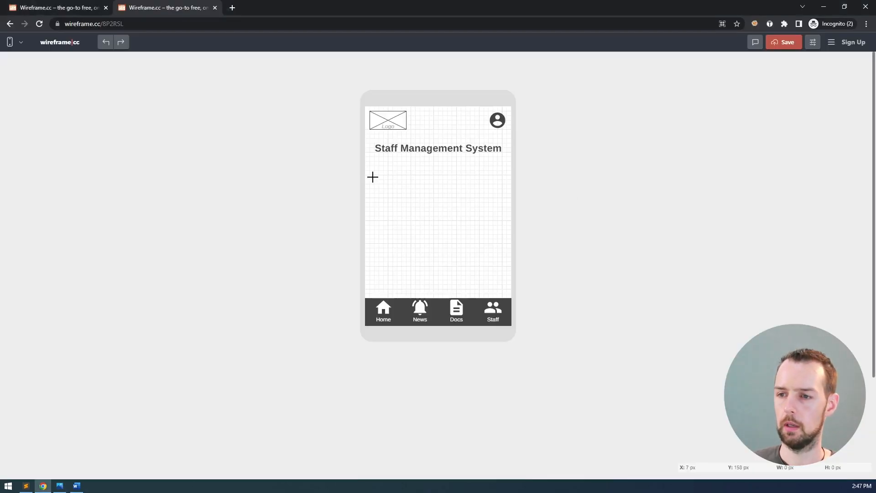
{"action": "left_click_drag", "start_coordinate": [375, 170], "coordinate": [428, 195]}
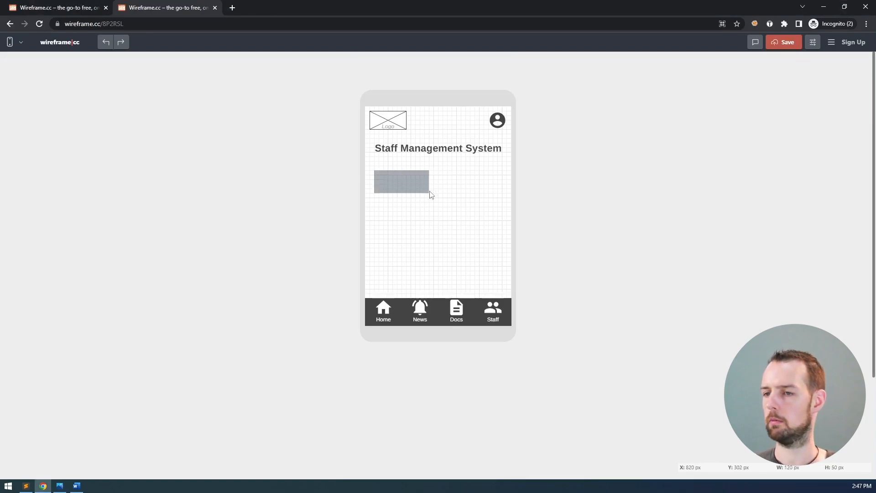
{"action": "left_click", "coordinate": [321, 153]}
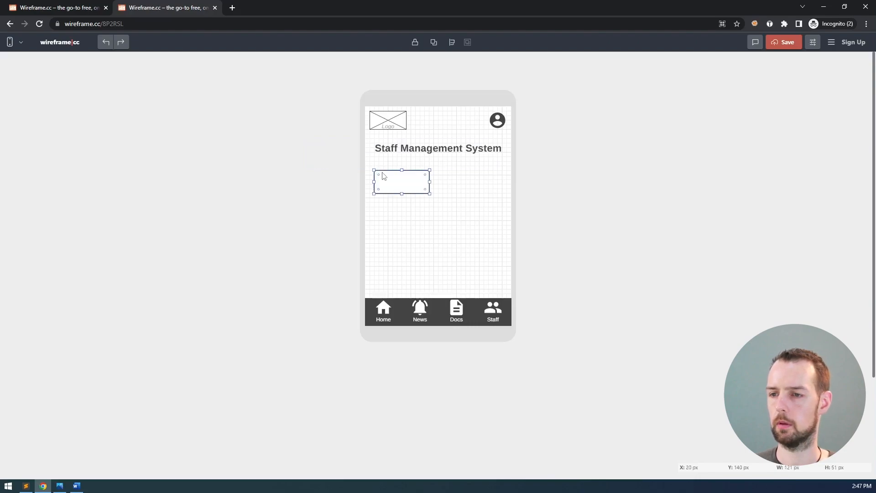
{"action": "left_click", "coordinate": [381, 174]}
{"action": "left_click", "coordinate": [381, 174]}
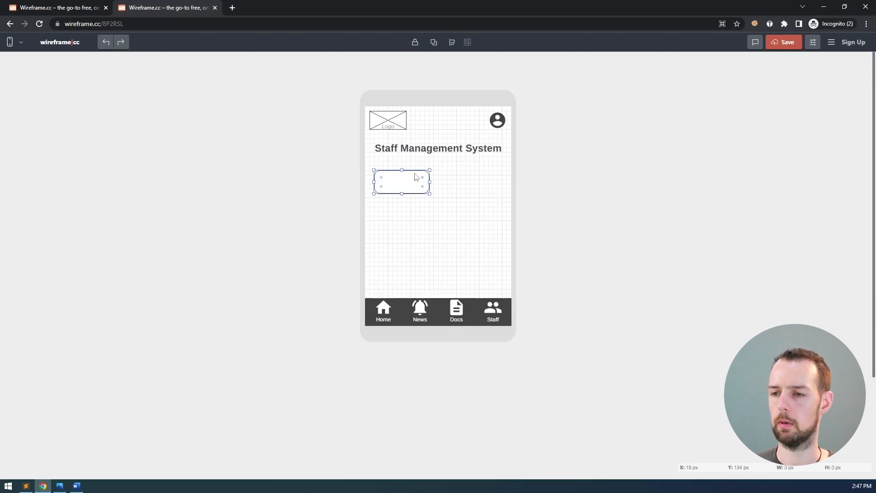
{"action": "left_click", "coordinate": [410, 177]}
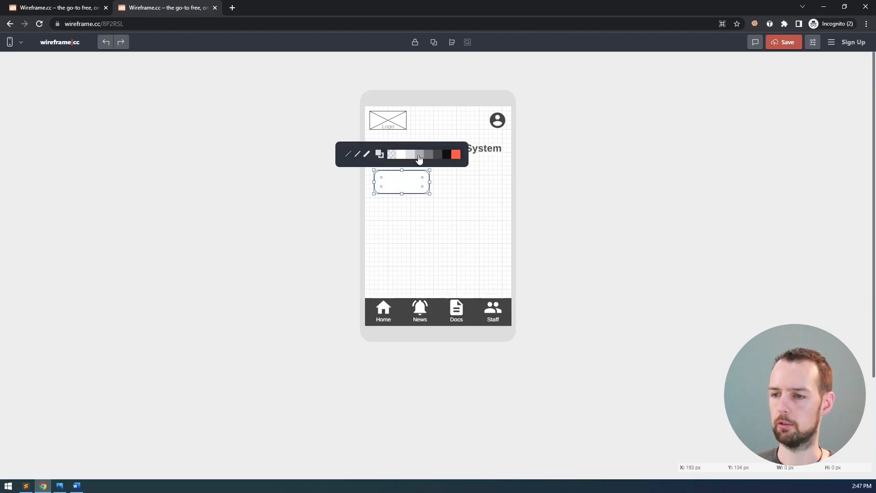
{"action": "left_click", "coordinate": [427, 158]}
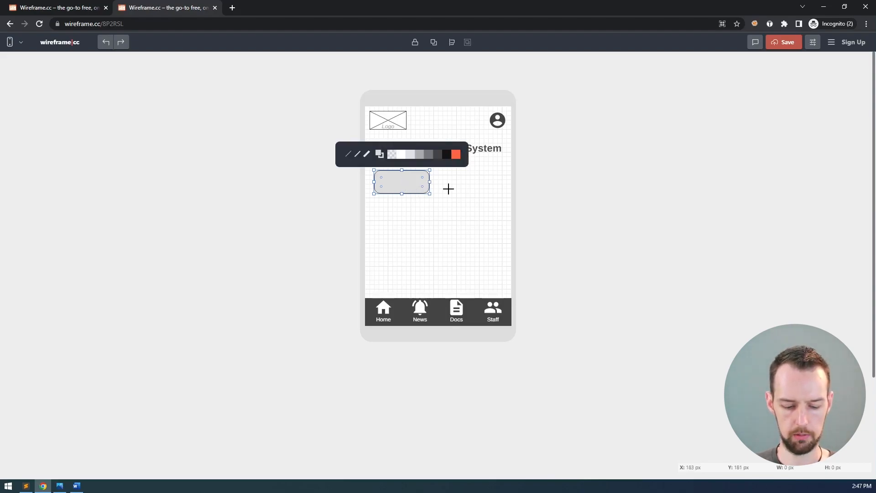
{"action": "type", "text": "News"}
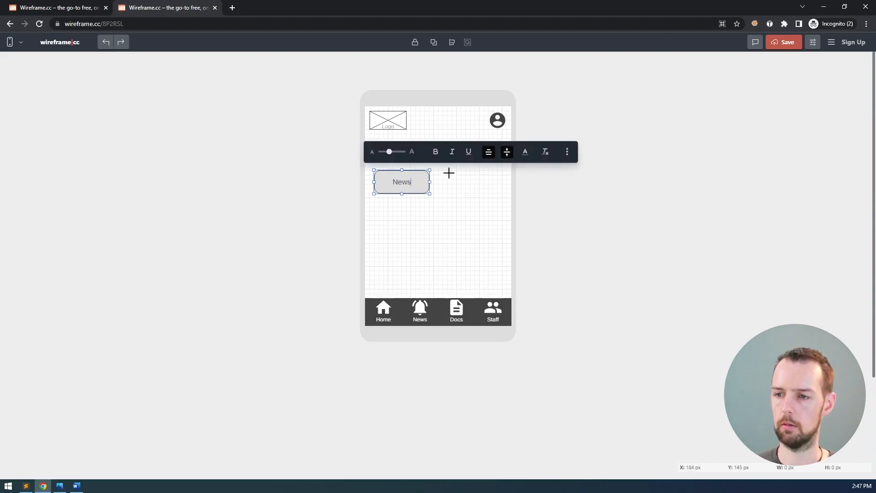
{"action": "left_click", "coordinate": [472, 197]}
Shrink the News label's font, fine-tune the button height, and place a copy to its right
{"action": "left_click", "coordinate": [397, 184]}
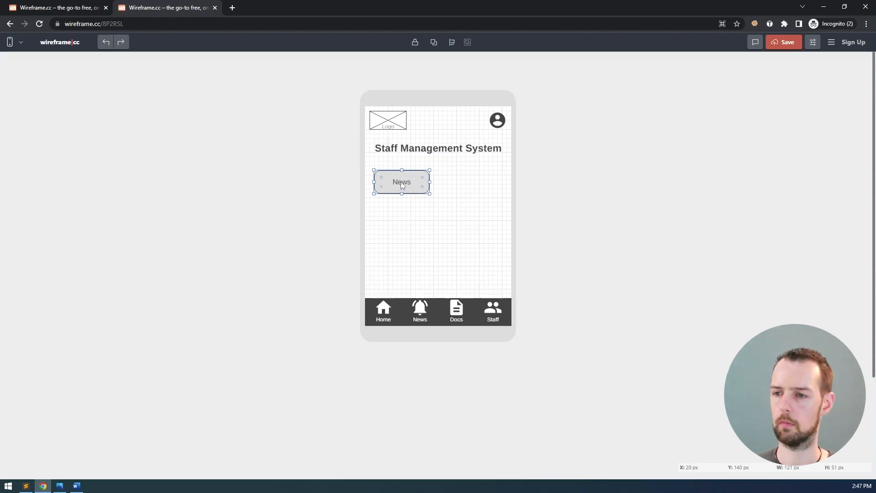
{"action": "double_click", "coordinate": [400, 182]}
{"action": "left_click_drag", "start_coordinate": [390, 151], "coordinate": [384, 151]}
{"action": "left_click", "coordinate": [434, 188]}
{"action": "left_click", "coordinate": [403, 192]}
{"action": "left_click_drag", "start_coordinate": [402, 194], "coordinate": [401, 189]}
{"action": "left_click", "coordinate": [496, 206]}
{"action": "left_click", "coordinate": [404, 187]}
{"action": "left_click_drag", "start_coordinate": [402, 189], "coordinate": [402, 194]}
{"action": "left_click", "coordinate": [504, 200]}
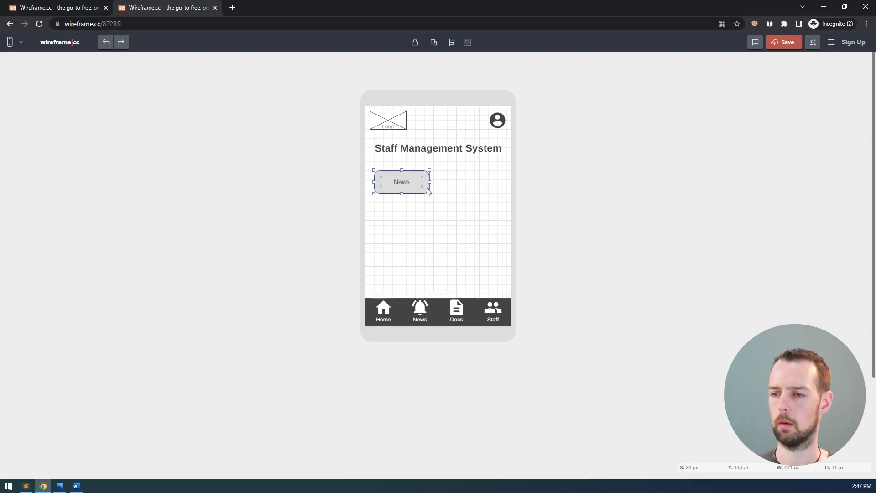
{"action": "left_click_drag", "start_coordinate": [423, 189], "coordinate": [493, 191]}
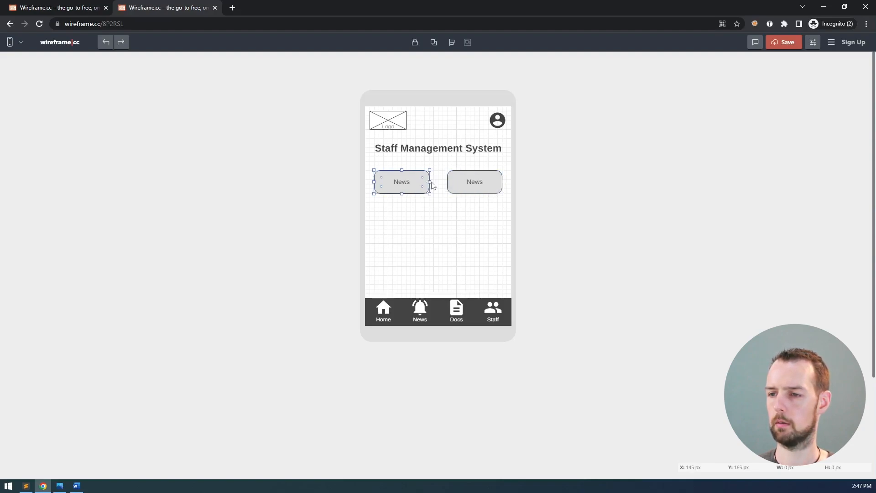
Widen the left News button, reduce its corner rounding, and replace the right copy with a fresh duplicate
{"action": "left_click_drag", "start_coordinate": [431, 182], "coordinate": [443, 182]}
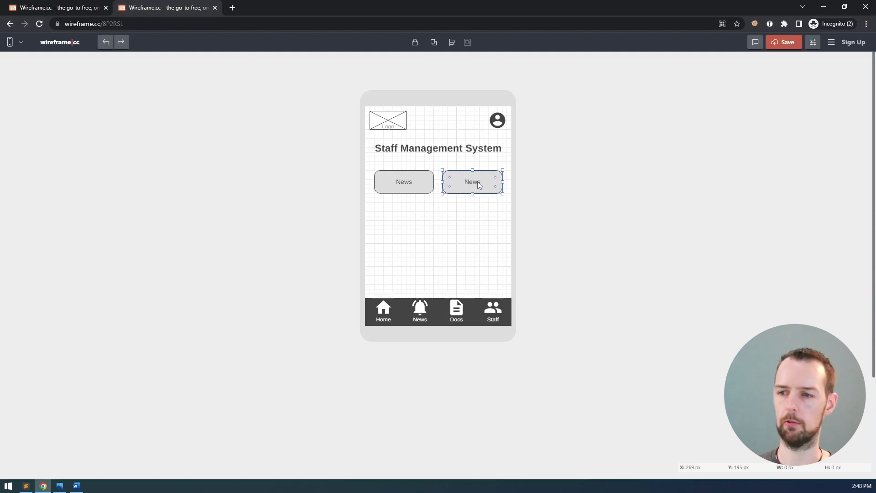
{"action": "left_click", "coordinate": [410, 182]}
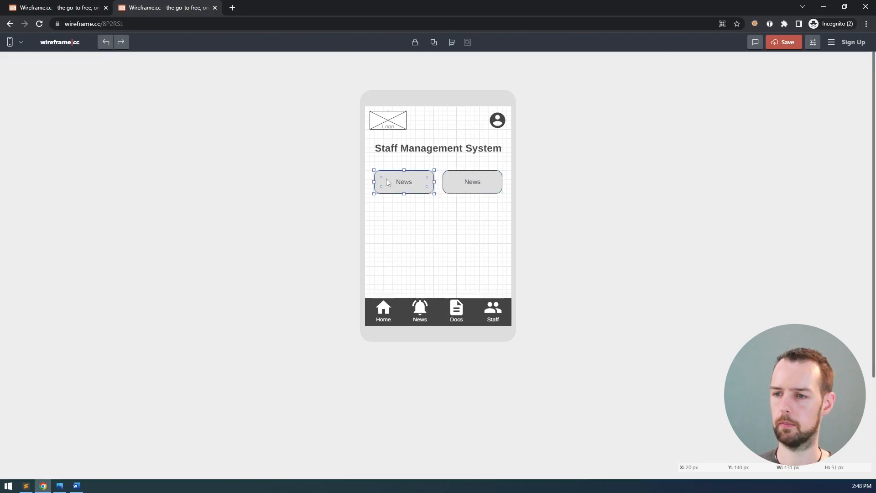
{"action": "left_click_drag", "start_coordinate": [382, 177], "coordinate": [380, 176]}
{"action": "left_click", "coordinate": [485, 187]}
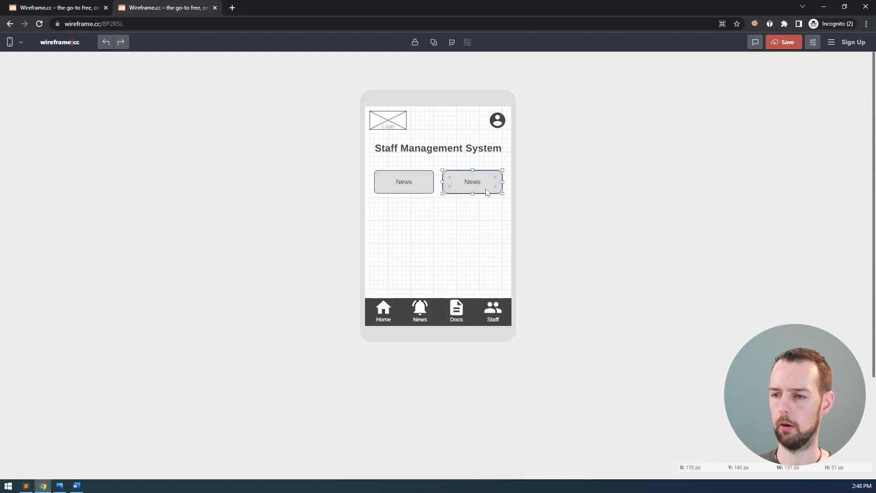
{"action": "key", "text": "Delete"}
{"action": "left_click", "coordinate": [428, 191]}
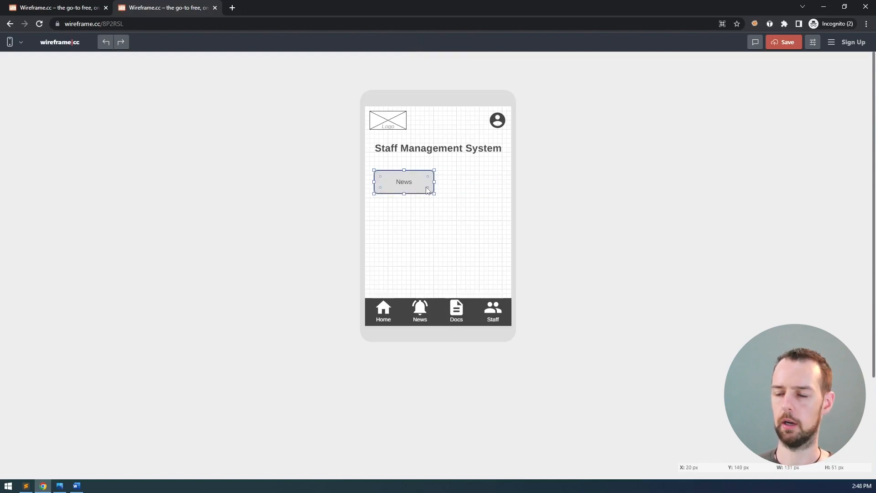
{"action": "left_click_drag", "start_coordinate": [428, 186], "coordinate": [496, 186]}
{"action": "left_click", "coordinate": [487, 214]}
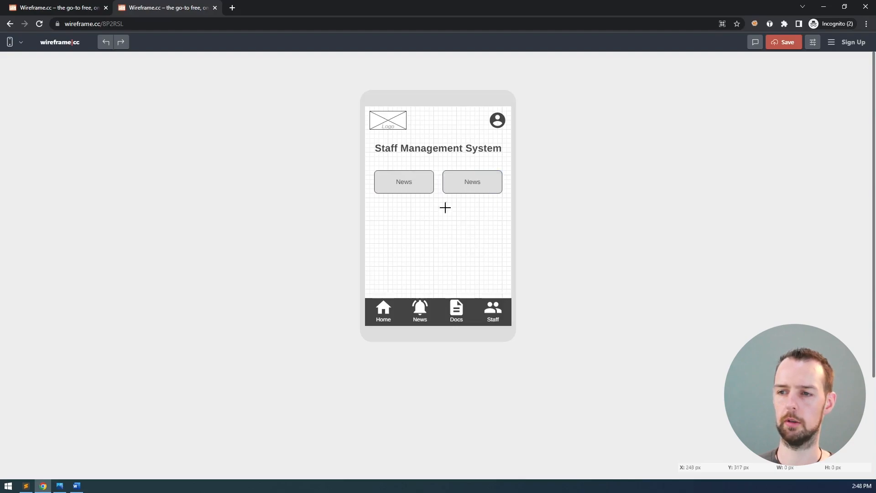
Relabel the right button Documents and add a Staff button copy below News
{"action": "double_click", "coordinate": [471, 183]}
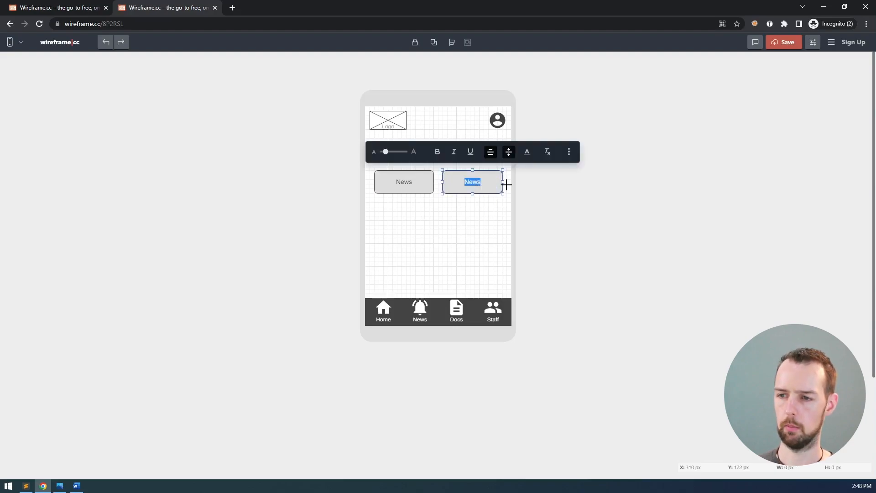
{"action": "type", "text": "Documents"}
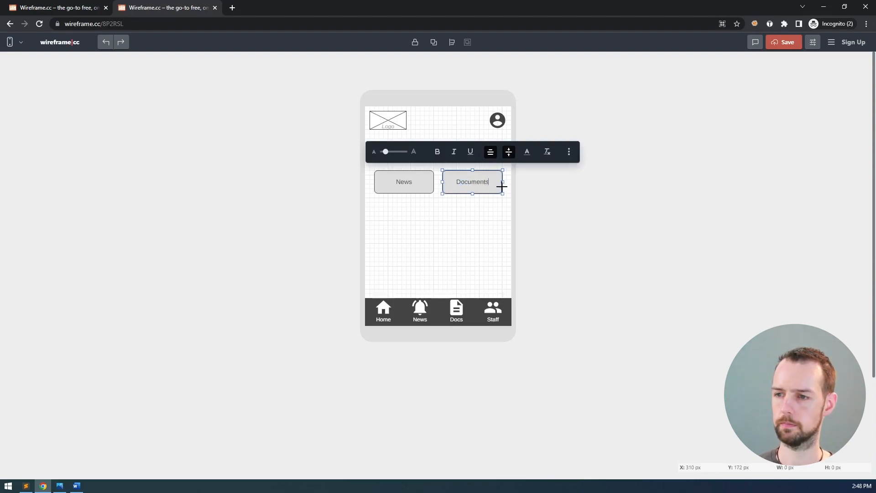
{"action": "left_click", "coordinate": [477, 200]}
{"action": "left_click", "coordinate": [425, 190]}
{"action": "left_click_drag", "start_coordinate": [419, 191], "coordinate": [418, 215]}
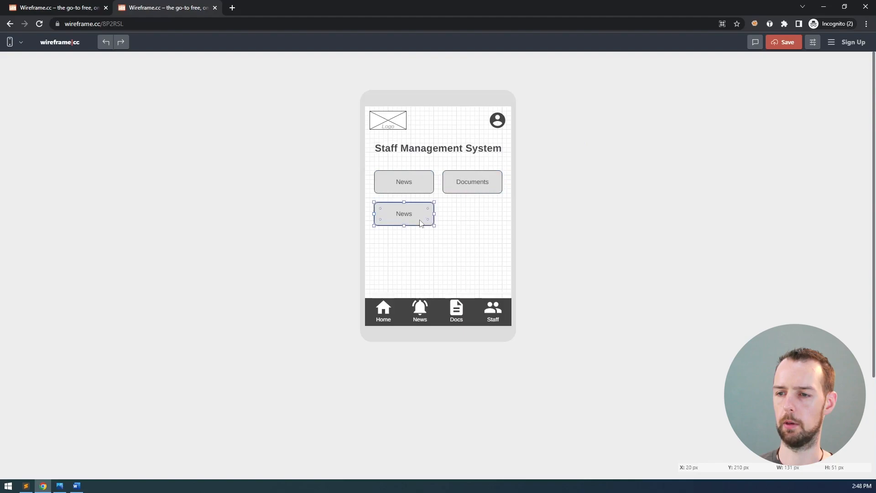
{"action": "double_click", "coordinate": [417, 215]}
{"action": "type", "text": "Staff"}
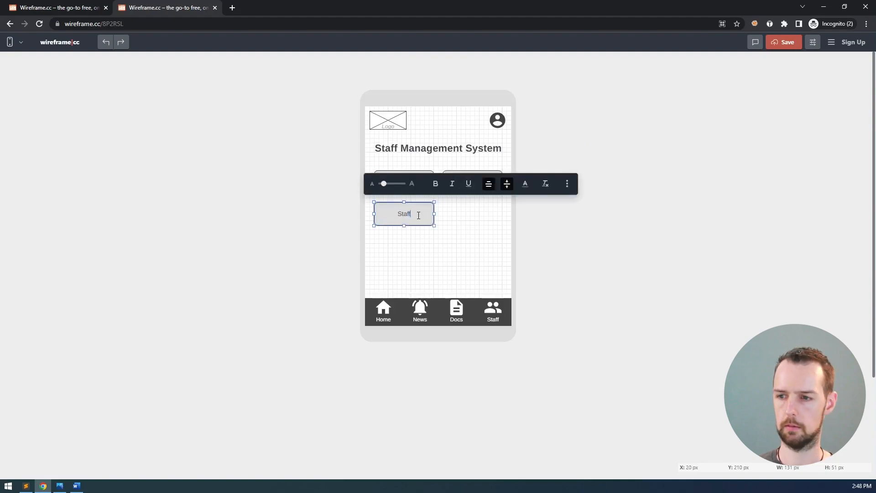
{"action": "left_click", "coordinate": [459, 215]}
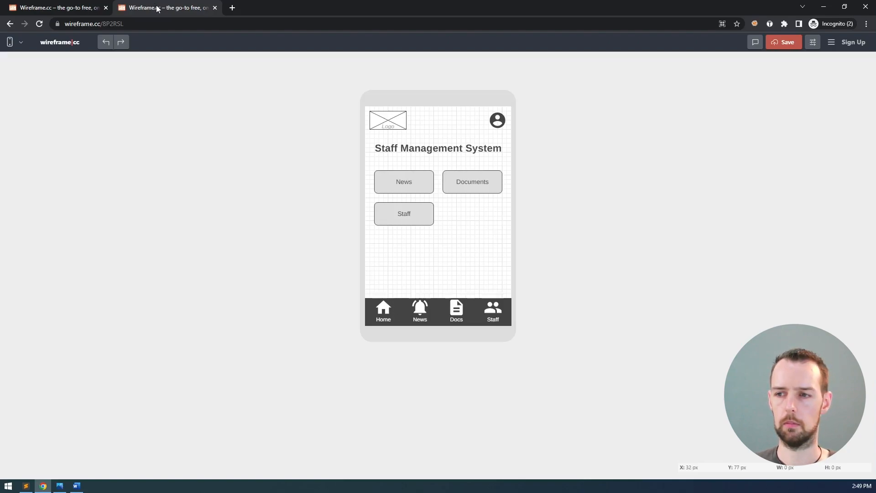
Save the home wireframe with Ctrl+S and open a new wireframe.cc editor tab
{"action": "key", "text": "ctrl+s"}
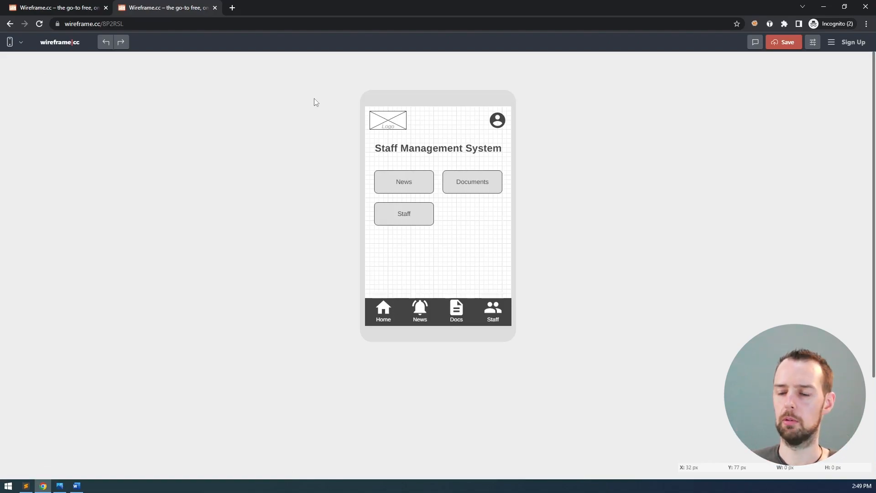
{"action": "middle_click", "coordinate": [67, 47]}
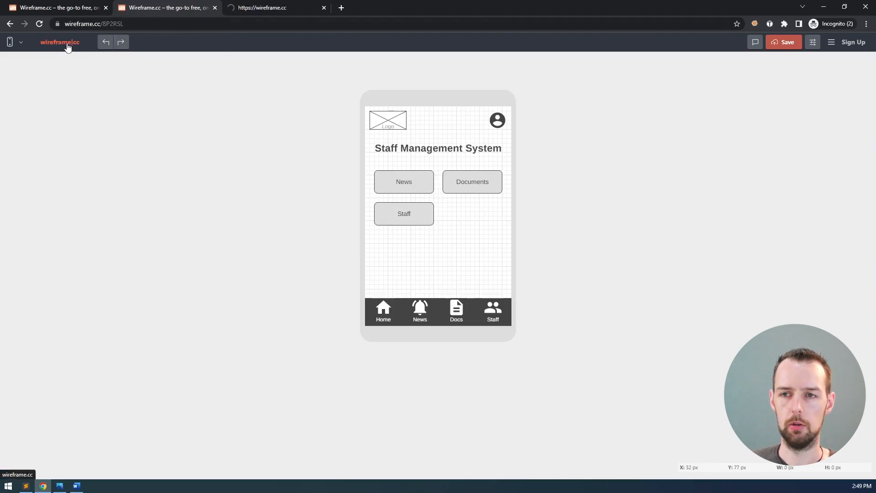
Set the new tab's canvas to the mobile phone frame, then return to the Staff Management System tab
{"action": "left_click", "coordinate": [273, 9]}
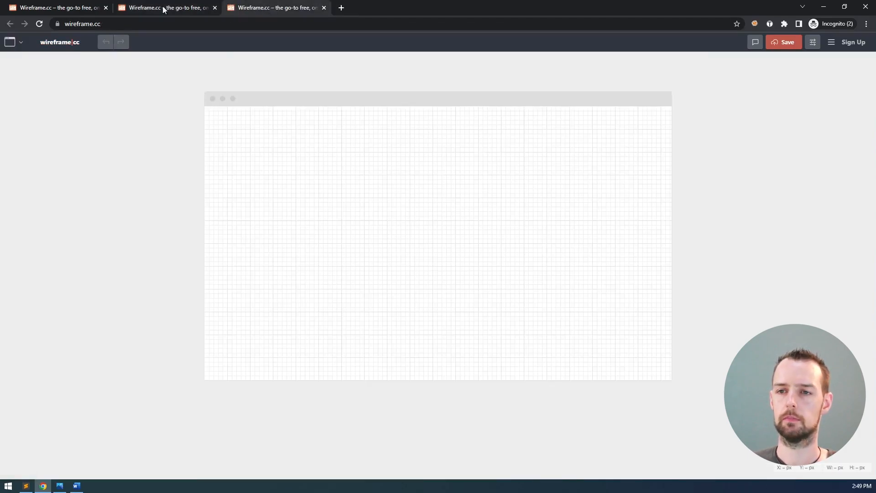
{"action": "left_click", "coordinate": [20, 45]}
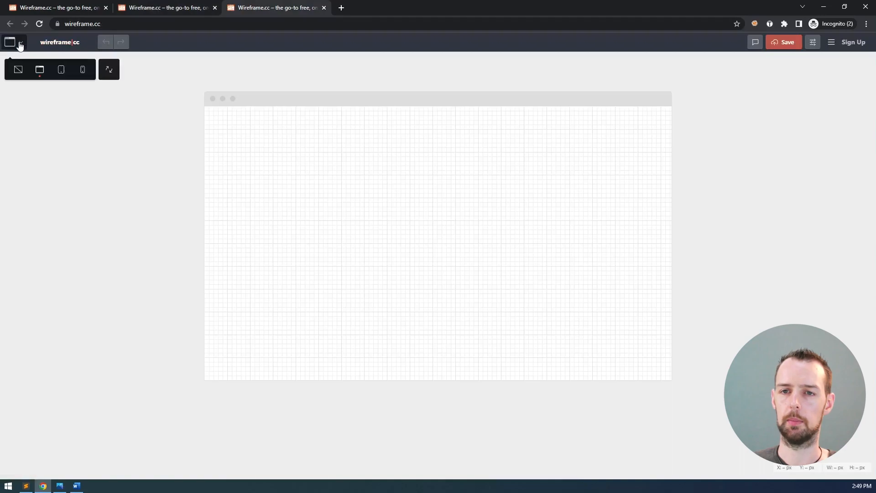
{"action": "left_click", "coordinate": [84, 73]}
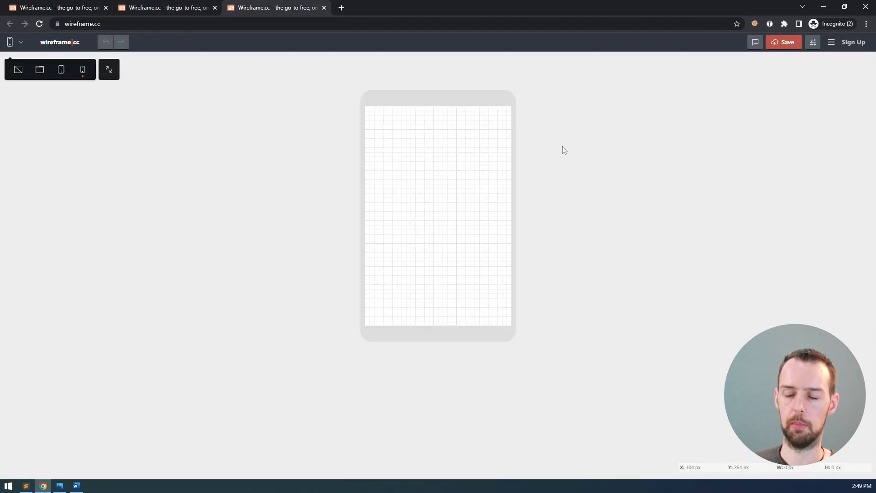
{"action": "left_click", "coordinate": [816, 47]}
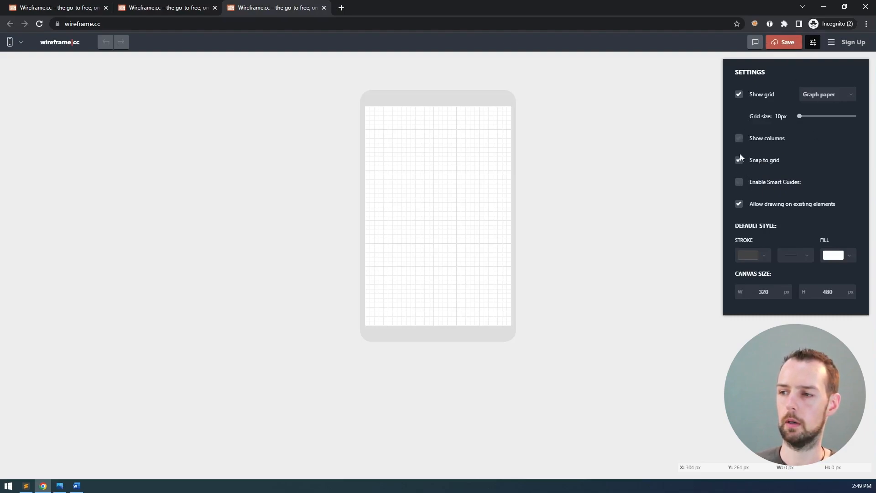
{"action": "left_click", "coordinate": [813, 42]}
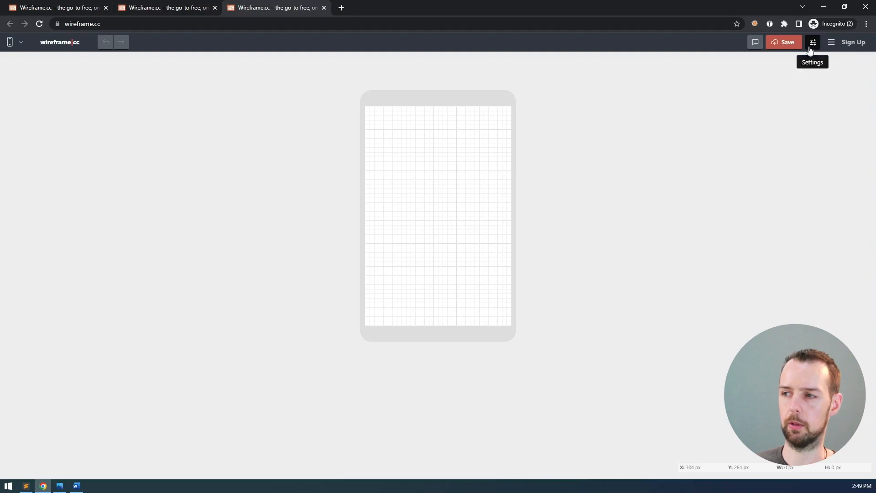
{"action": "left_click", "coordinate": [153, 7]}
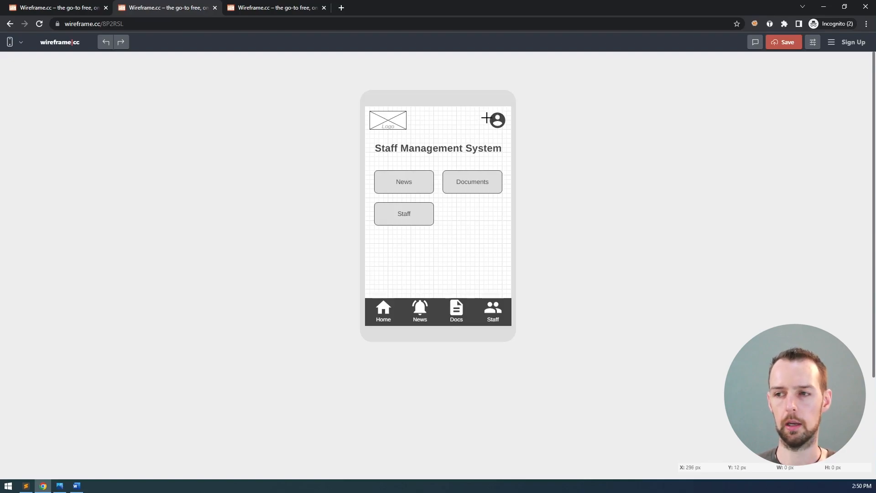
{"action": "left_click", "coordinate": [499, 121]}
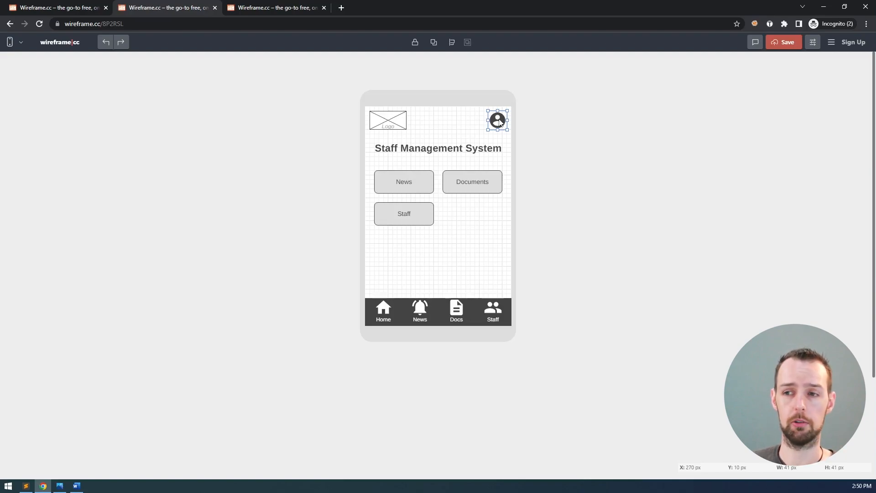
{"action": "left_click", "coordinate": [550, 112]}
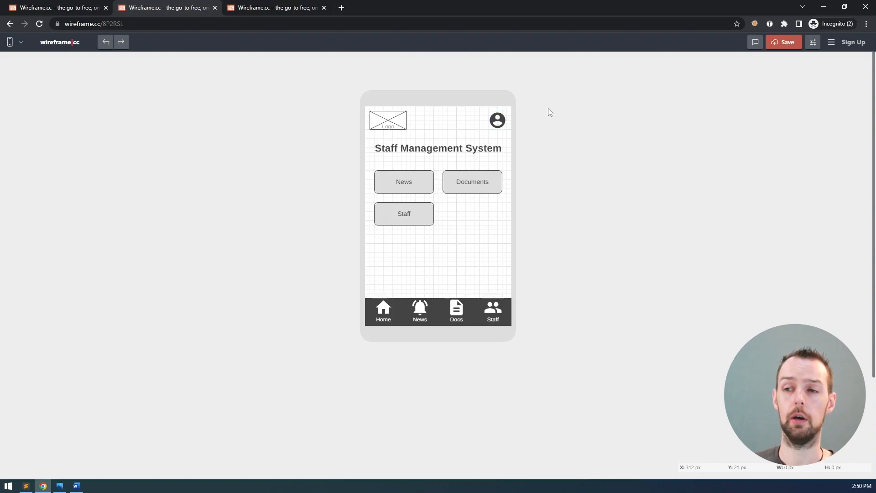
{"action": "left_click", "coordinate": [272, 9]}
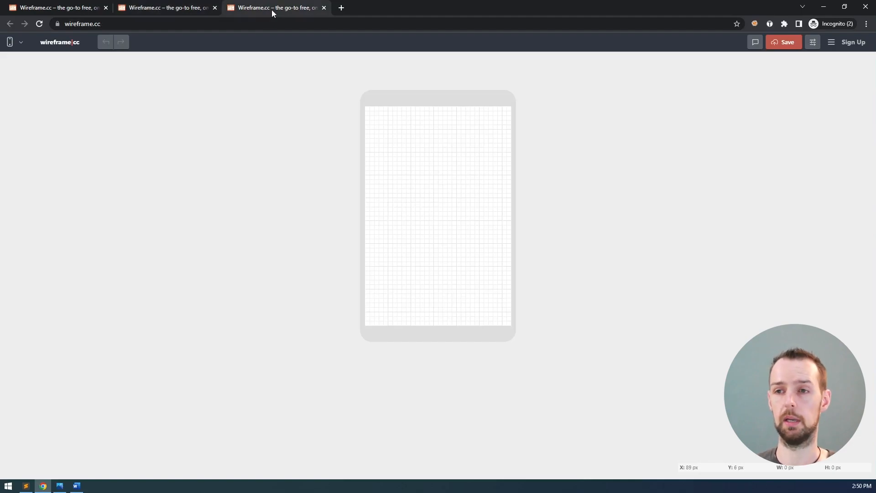
{"action": "left_click", "coordinate": [189, 8]}
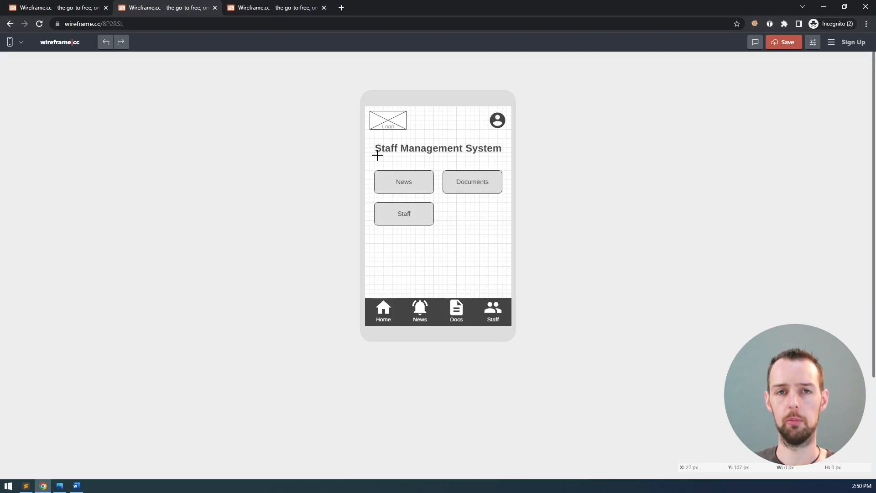
{"action": "left_click", "coordinate": [59, 486]}
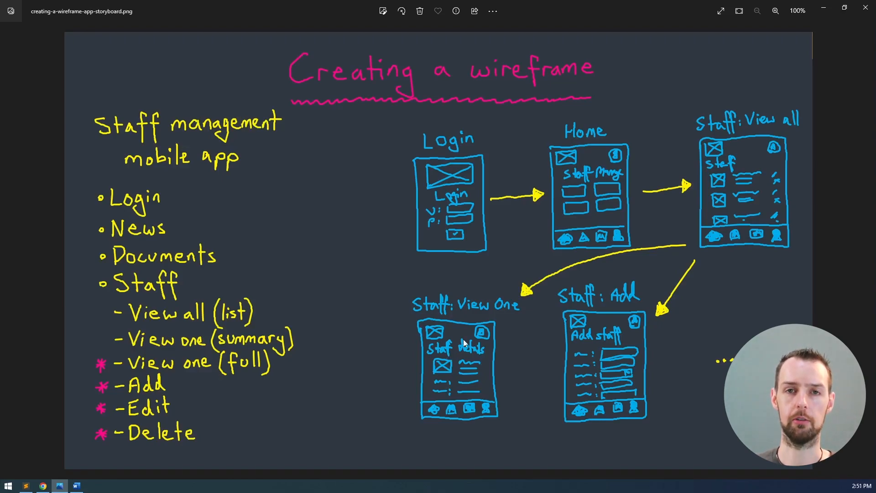
{"action": "key", "text": "alt+Tab"}
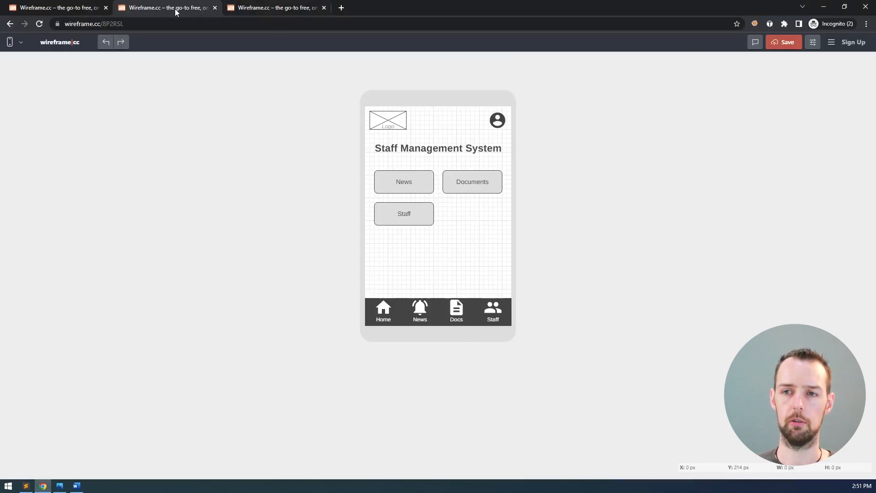
Paste the wireframe into the blank tab, then delete the incomplete copy lacking the navigation bar
{"action": "left_click", "coordinate": [259, 9]}
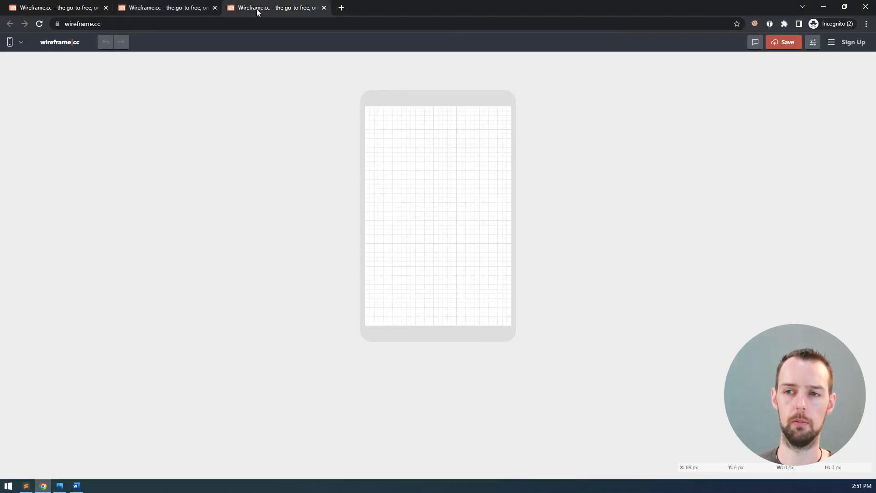
{"action": "left_click", "coordinate": [177, 9]}
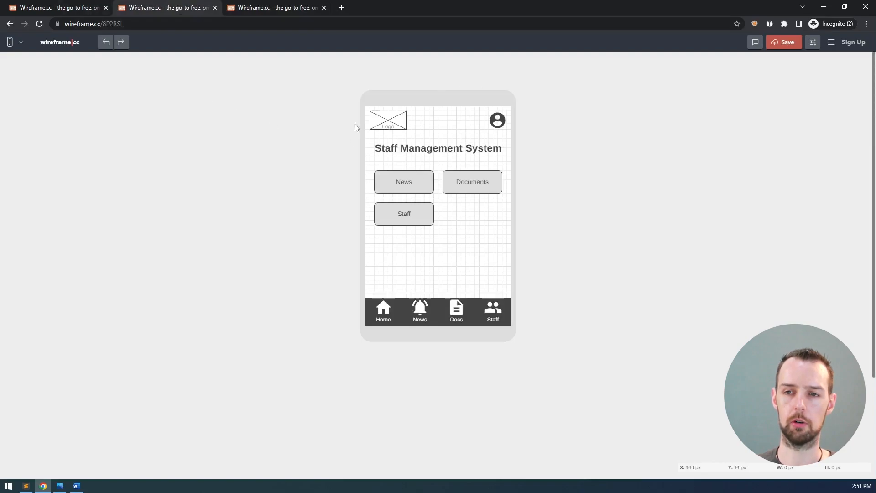
{"action": "left_click", "coordinate": [278, 11]}
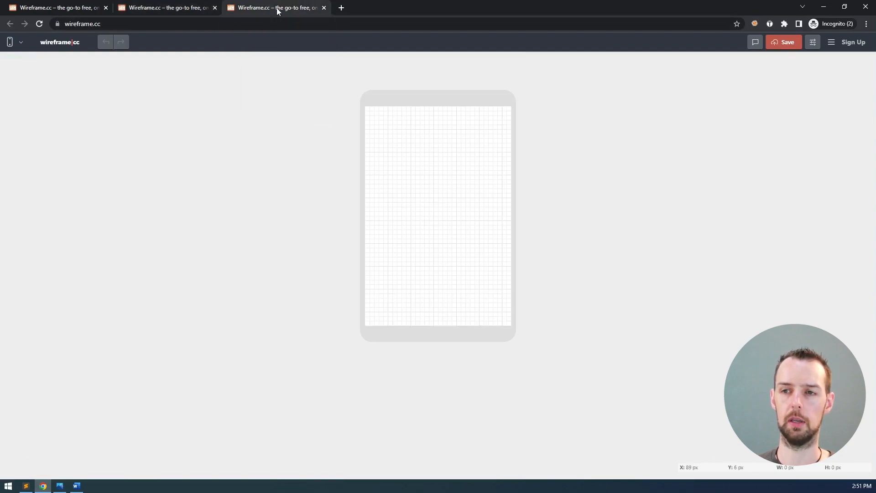
{"action": "left_click", "coordinate": [177, 8]}
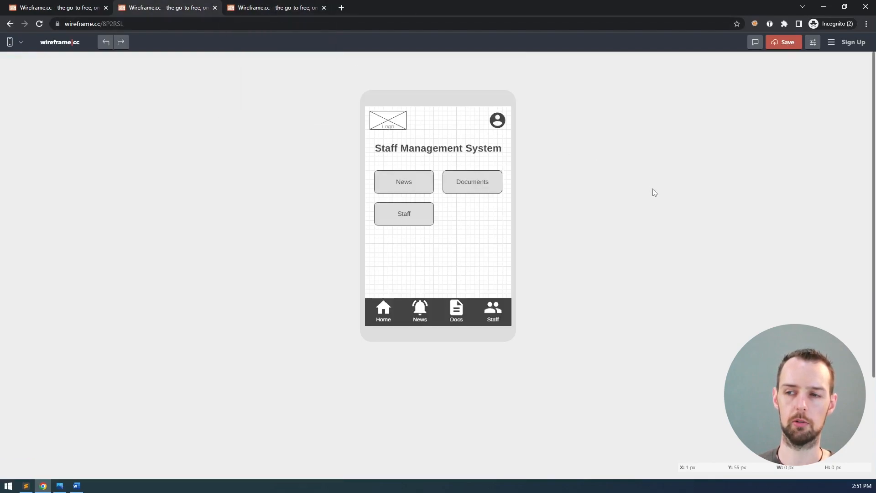
{"action": "key", "text": "ctrl+a"}
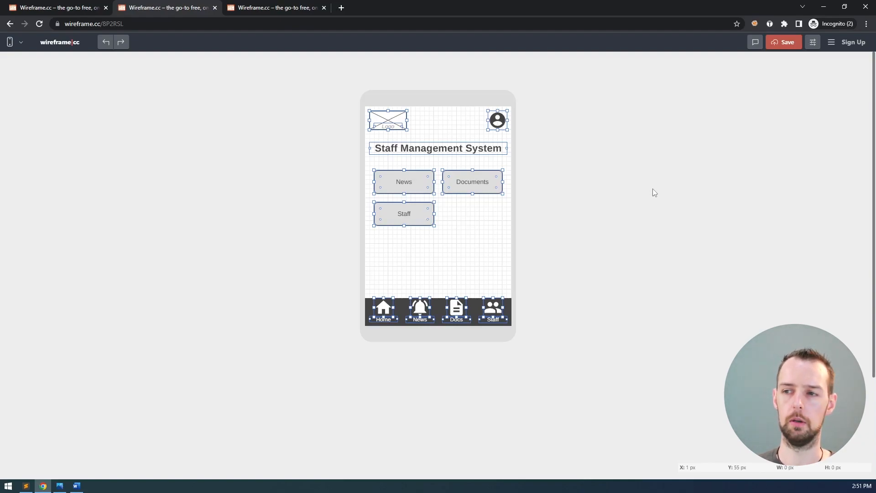
{"action": "key", "text": "Escape"}
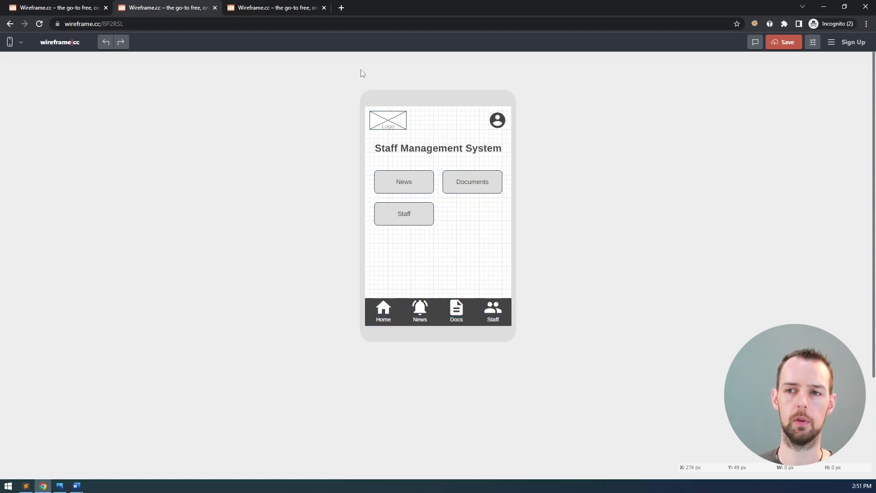
{"action": "left_click", "coordinate": [279, 7]}
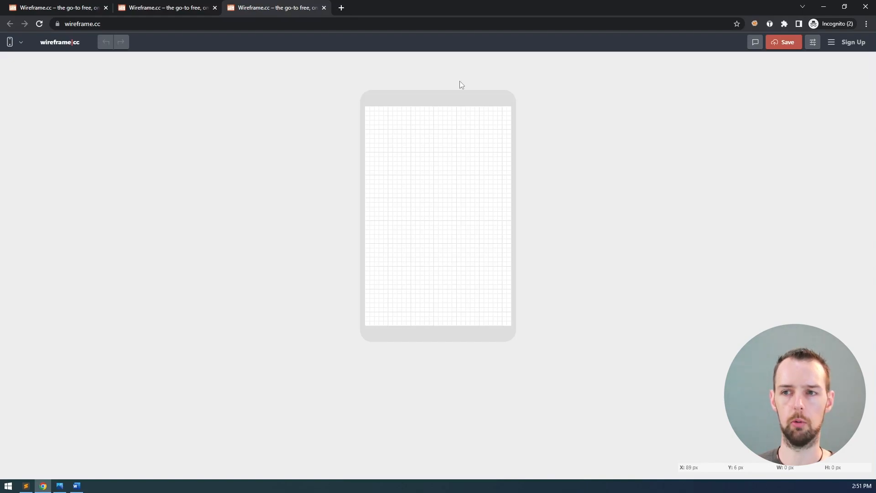
{"action": "key", "text": "ctrl+v"}
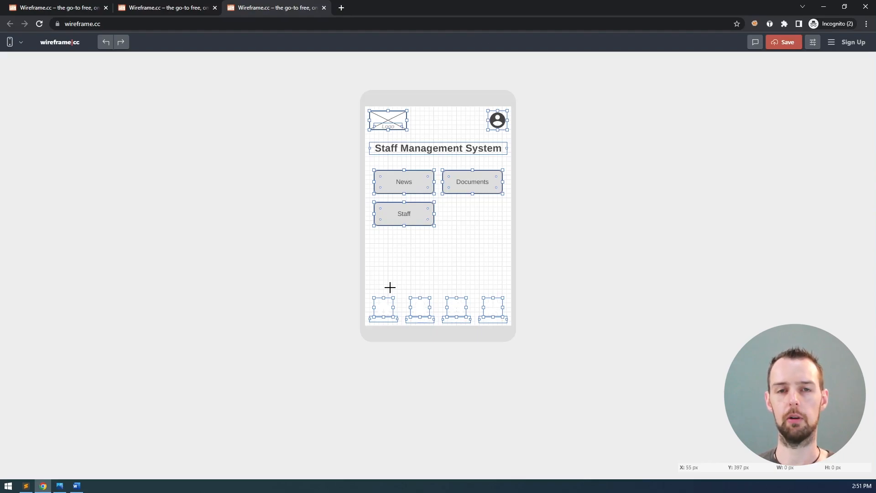
{"action": "left_click", "coordinate": [172, 7]}
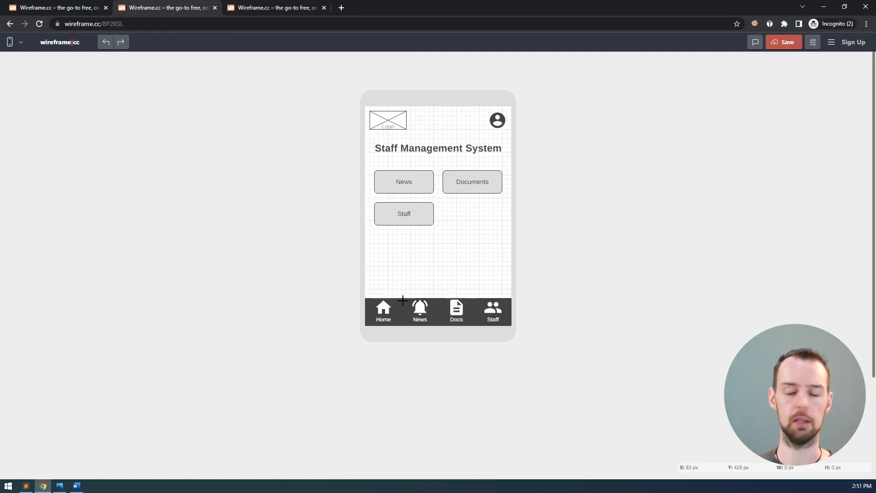
{"action": "left_click", "coordinate": [285, 8]}
{"action": "key", "text": "Delete"}
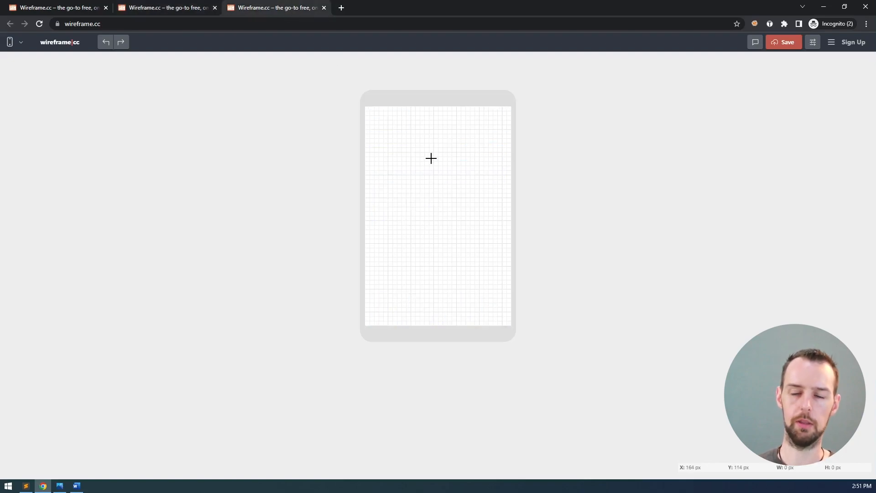
Unlock the bottom navigation bar, copy all elements, and paste them onto the blank mobile canvas
{"action": "left_click", "coordinate": [173, 8]}
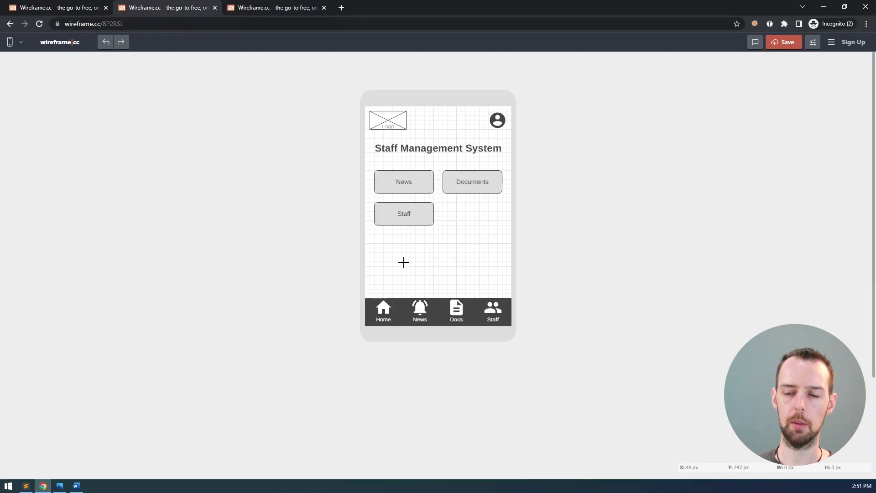
{"action": "left_click", "coordinate": [401, 308]}
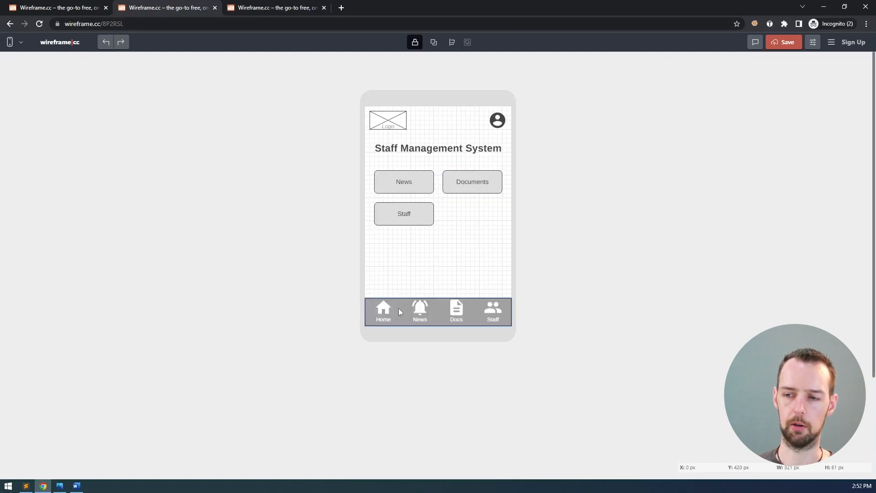
{"action": "left_click", "coordinate": [407, 319]}
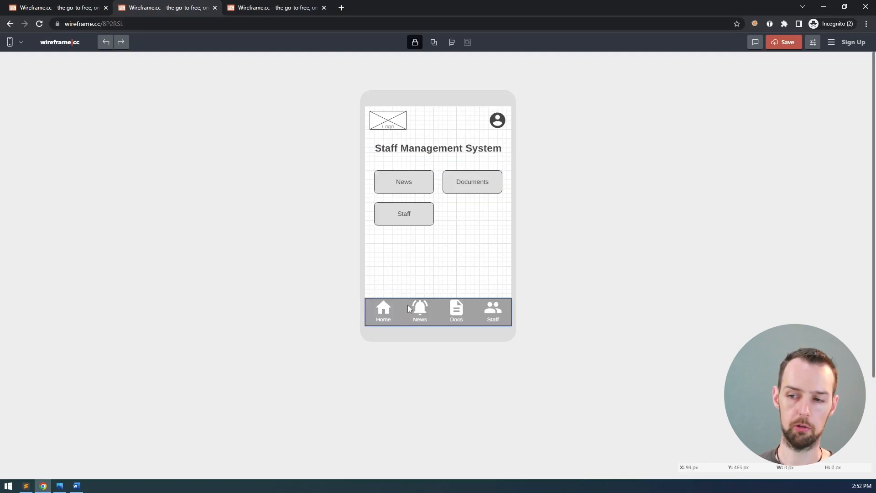
{"action": "left_click", "coordinate": [414, 43]}
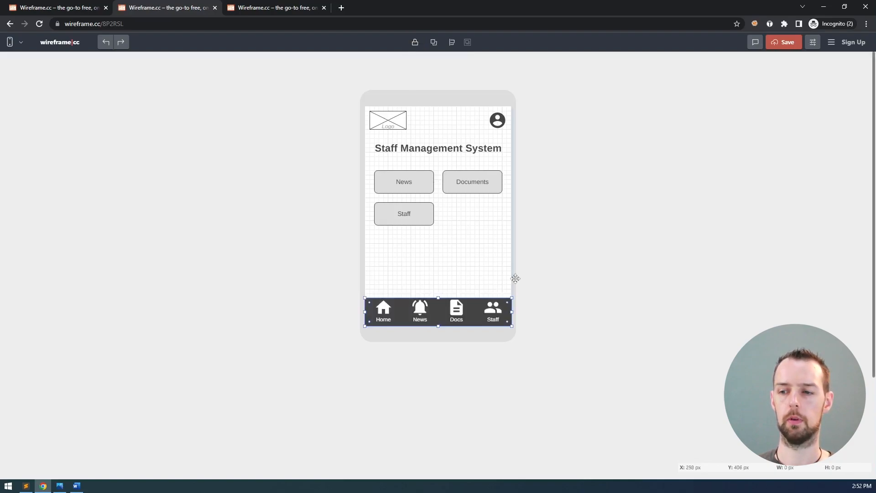
{"action": "left_click", "coordinate": [539, 268]}
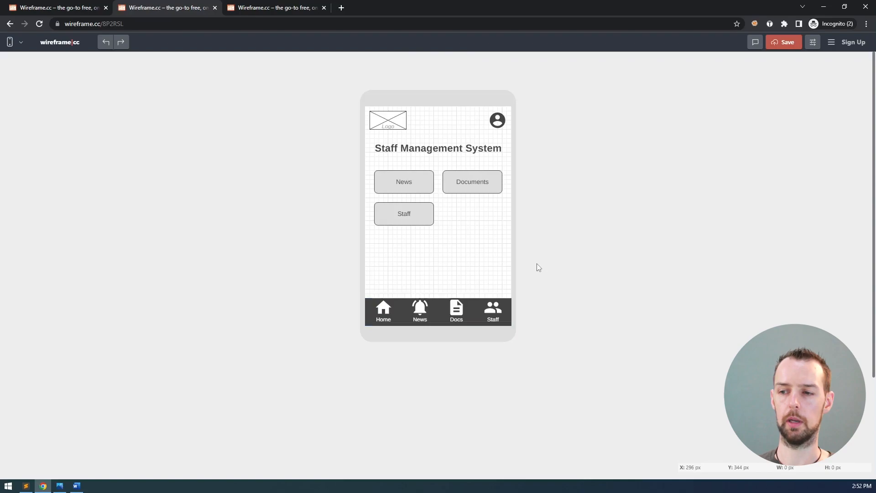
{"action": "key", "text": "ctrl+a"}
{"action": "key", "text": "ctrl+c"}
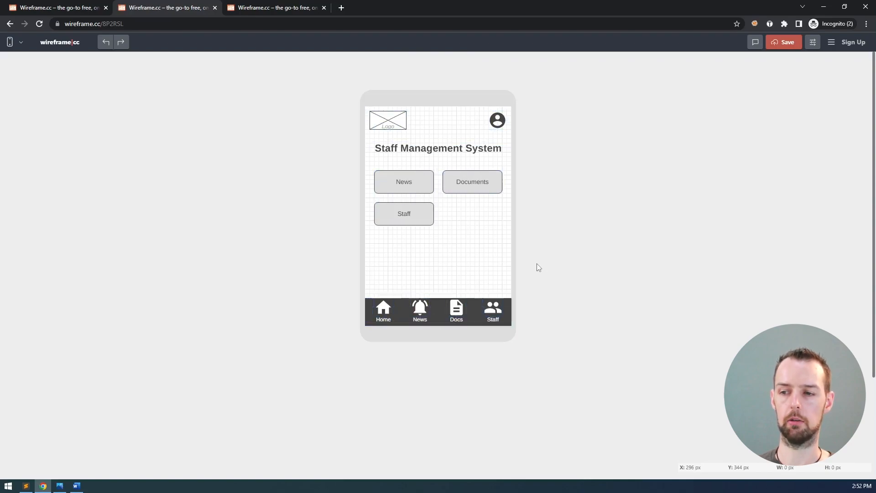
{"action": "left_click", "coordinate": [291, 9]}
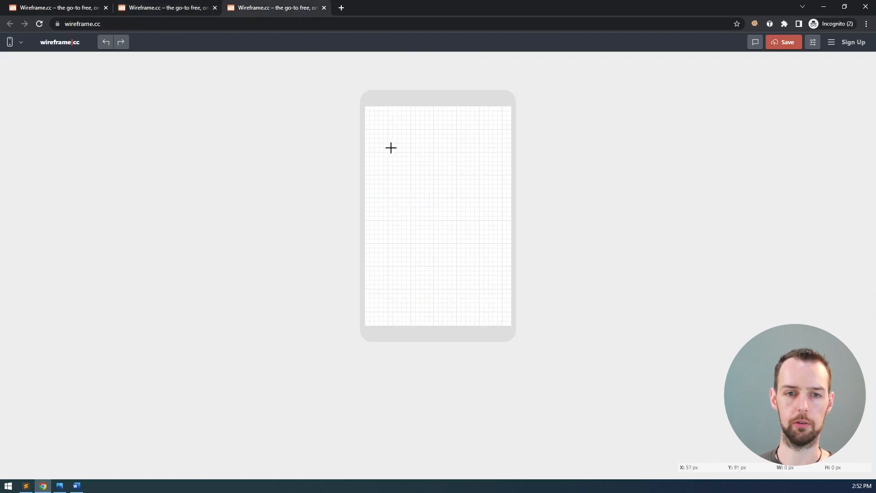
{"action": "key", "text": "ctrl+v"}
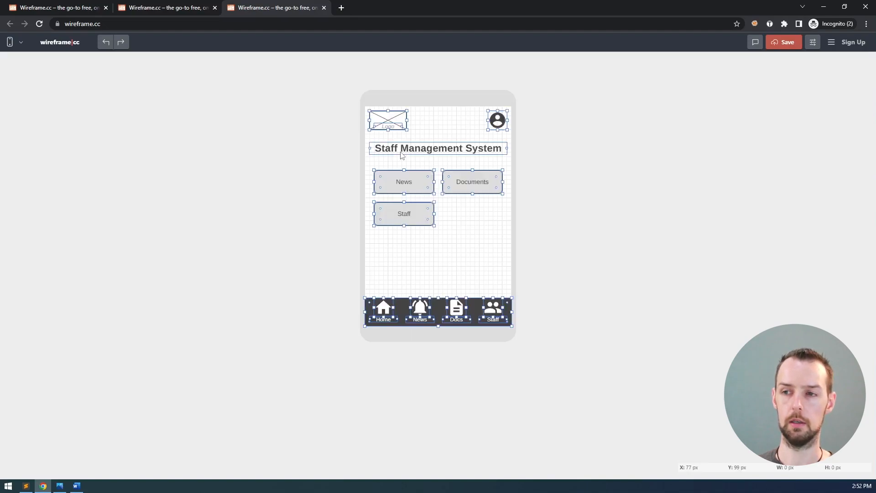
{"action": "left_click", "coordinate": [487, 271]}
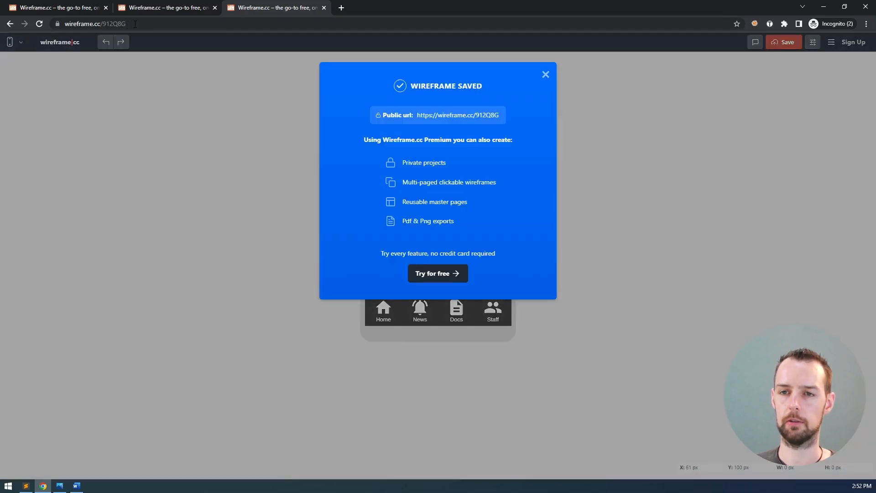
{"action": "left_click", "coordinate": [135, 24]}
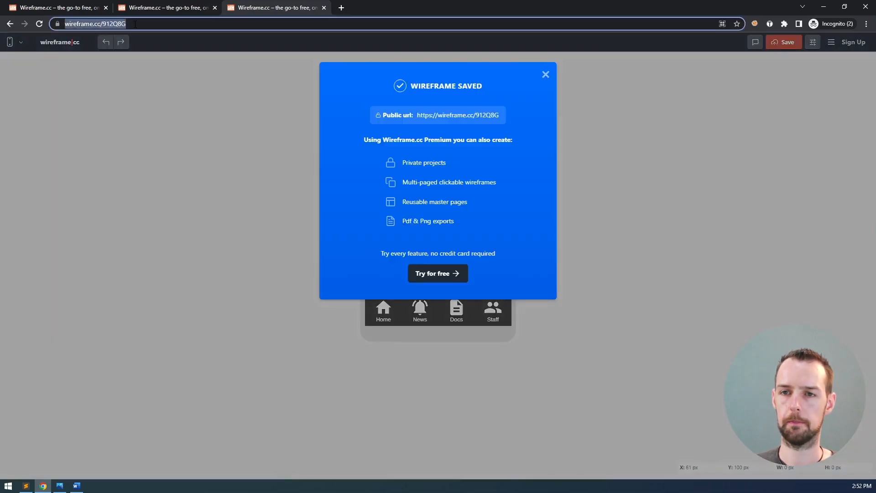
{"action": "left_click", "coordinate": [545, 75]}
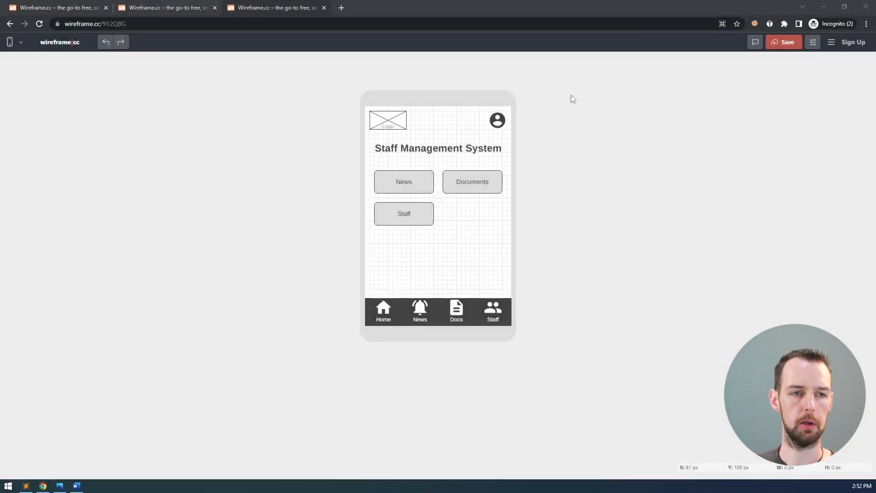
{"action": "key", "text": "alt+Tab"}
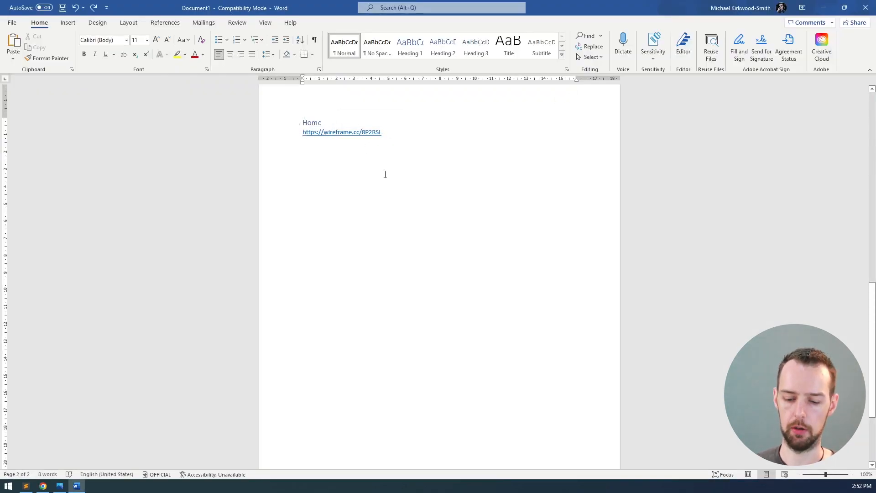
{"action": "key", "text": "ctrl+Return"}
{"action": "type", "text": "Home - "}
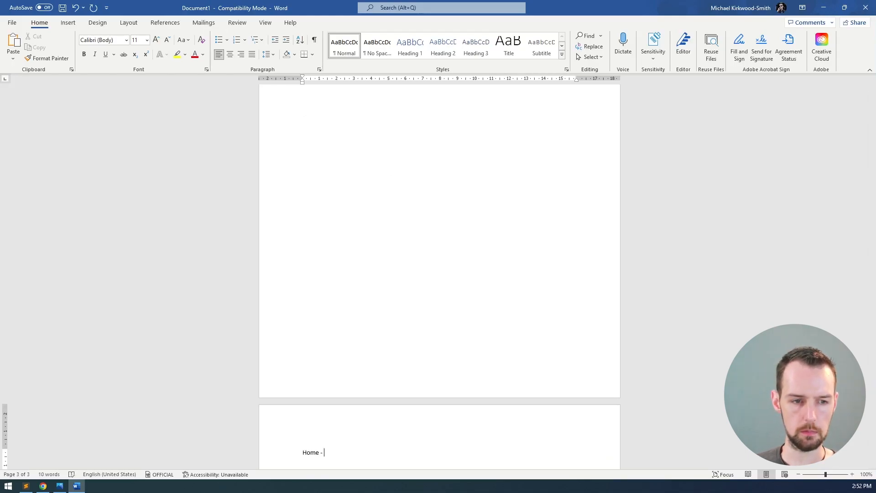
{"action": "type", "text": "showing "}
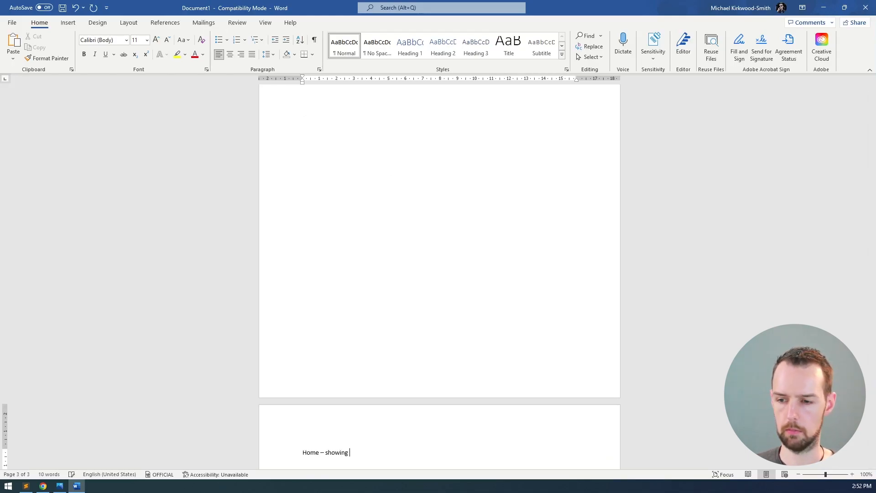
{"action": "type", "text": "account menu"}
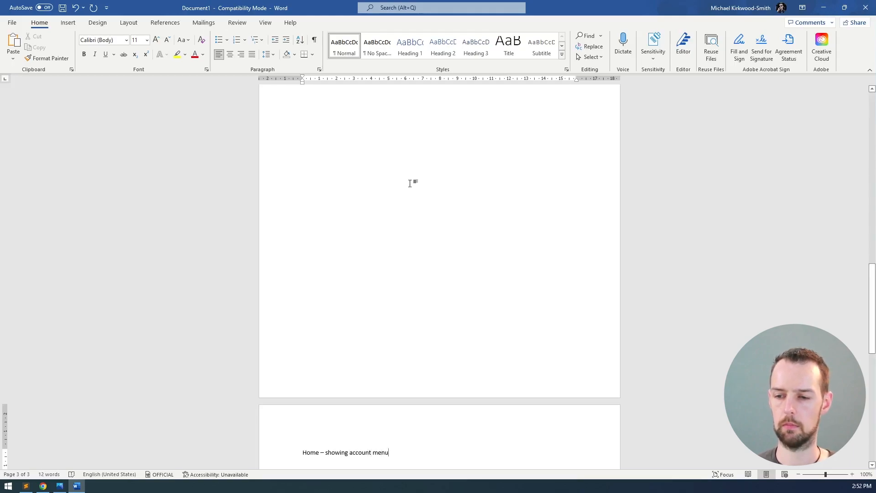
{"action": "scroll", "coordinate": [390, 356], "scroll_direction": "down", "scroll_amount": 3}
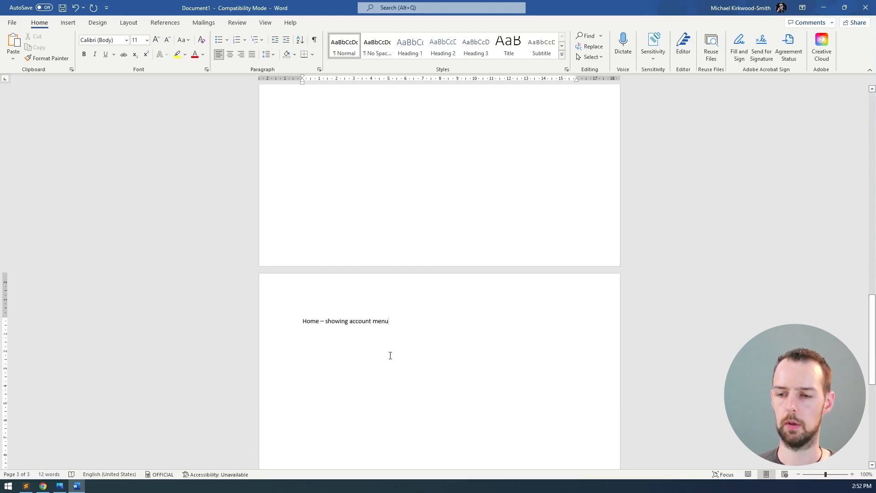
{"action": "key", "text": "Home"}
{"action": "key", "text": "shift+End"}
{"action": "left_click", "coordinate": [442, 54]}
{"action": "left_click", "coordinate": [408, 336]}
{"action": "key", "text": "ctrl+v"}
{"action": "key", "text": "Return"}
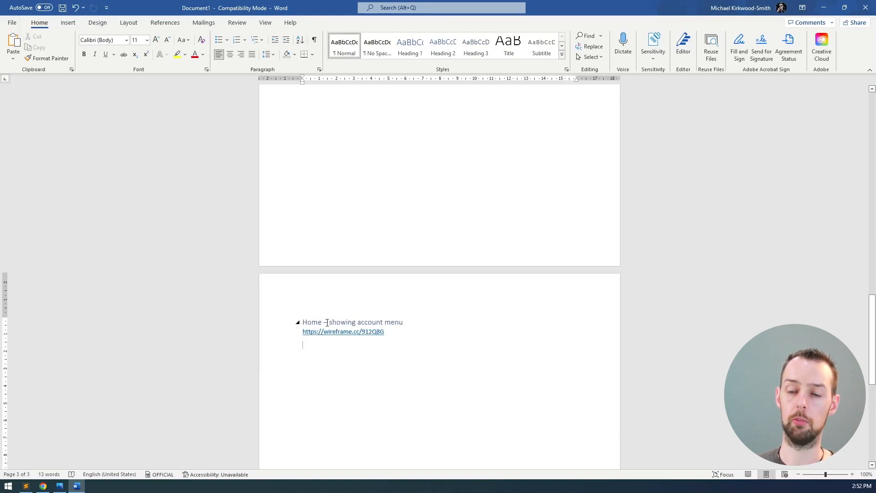
Change the heading to read 'account/profile menu' and return to the browser
{"action": "left_click_drag", "start_coordinate": [330, 322], "coordinate": [403, 322]}
{"action": "left_click", "coordinate": [383, 322]}
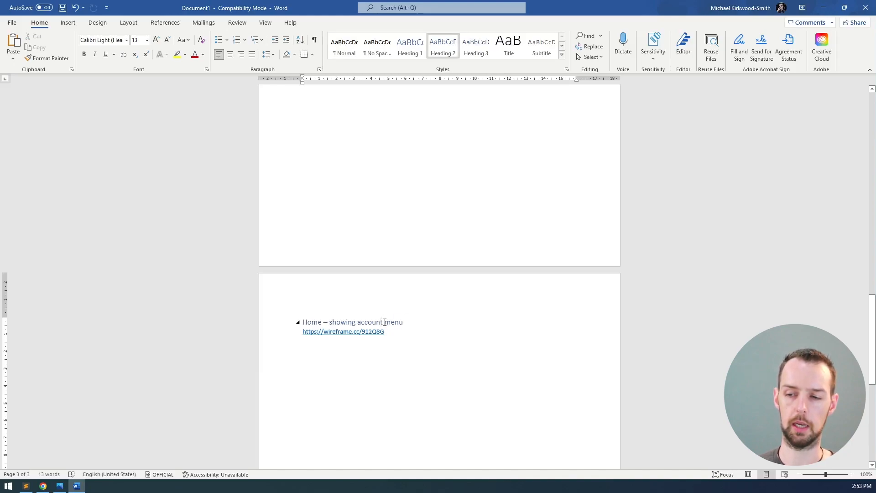
{"action": "type", "text": "/profile"}
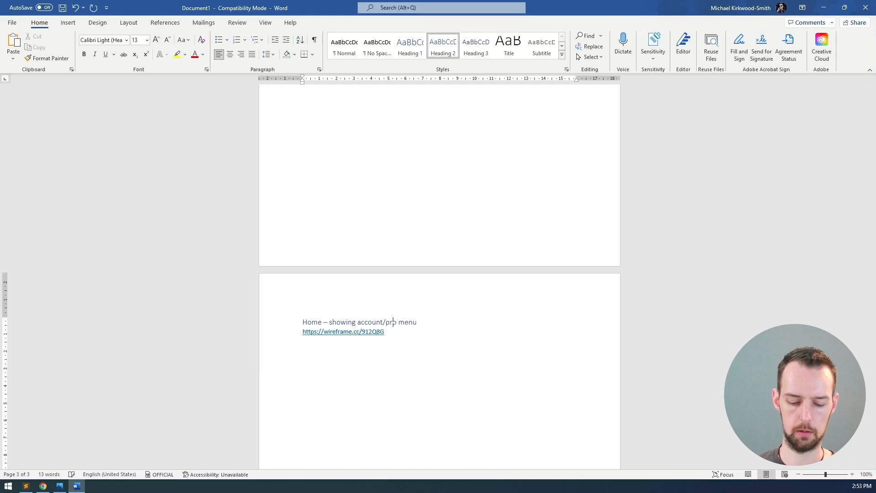
{"action": "left_click", "coordinate": [394, 348]}
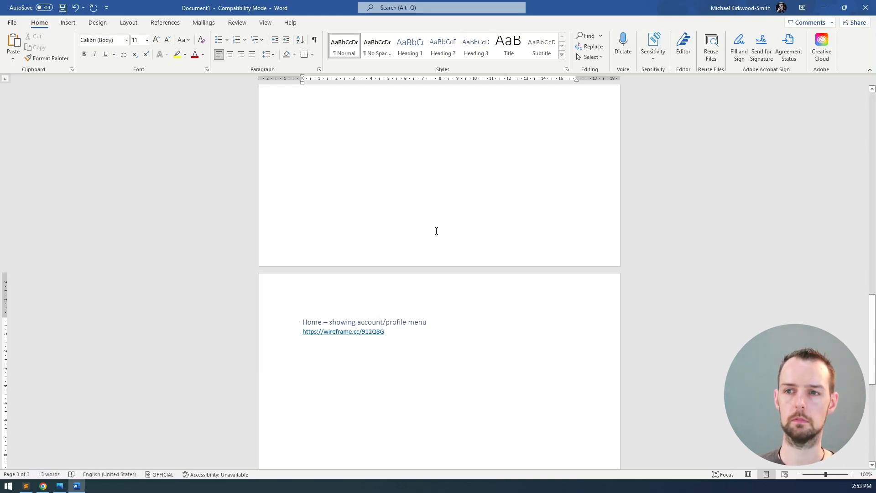
{"action": "key", "text": "alt+Tab"}
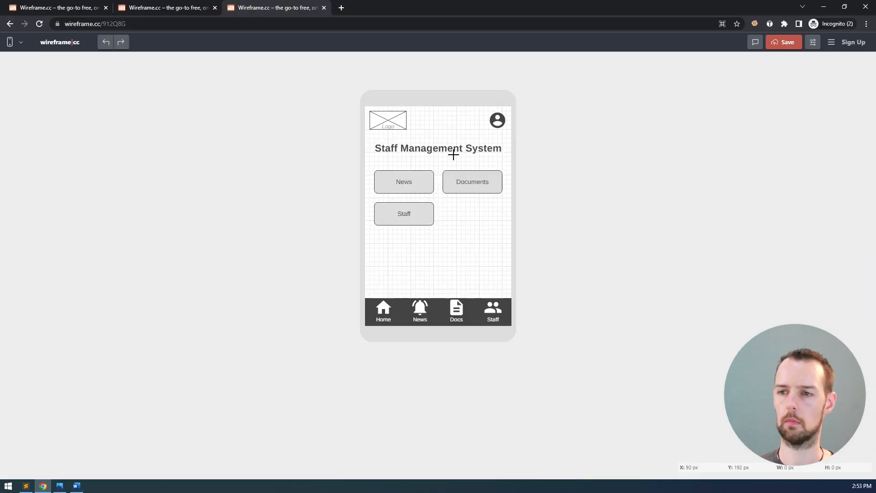
{"action": "left_click", "coordinate": [497, 120]}
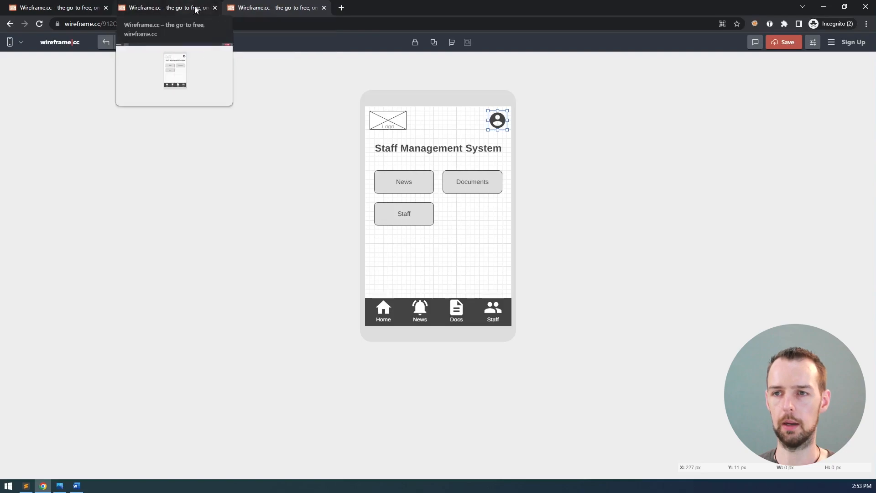
{"action": "mouse_move", "coordinate": [186, 10]}
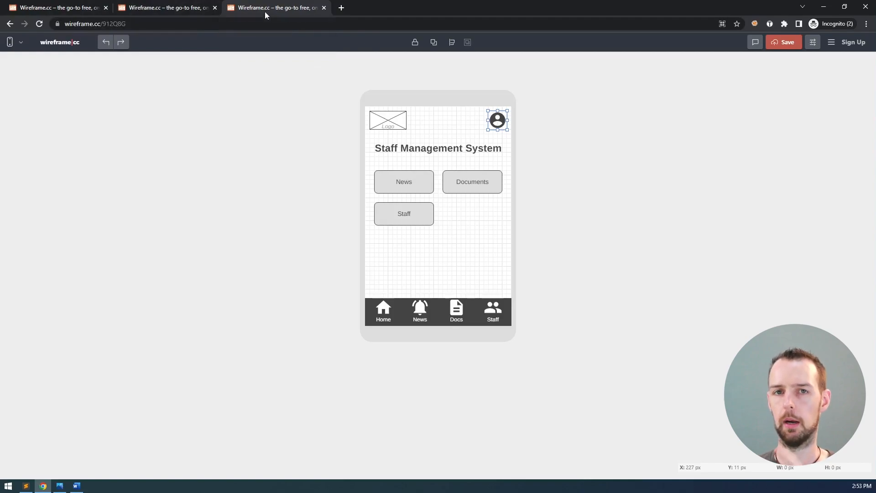
{"action": "left_click", "coordinate": [501, 123]}
{"action": "left_click", "coordinate": [537, 95]}
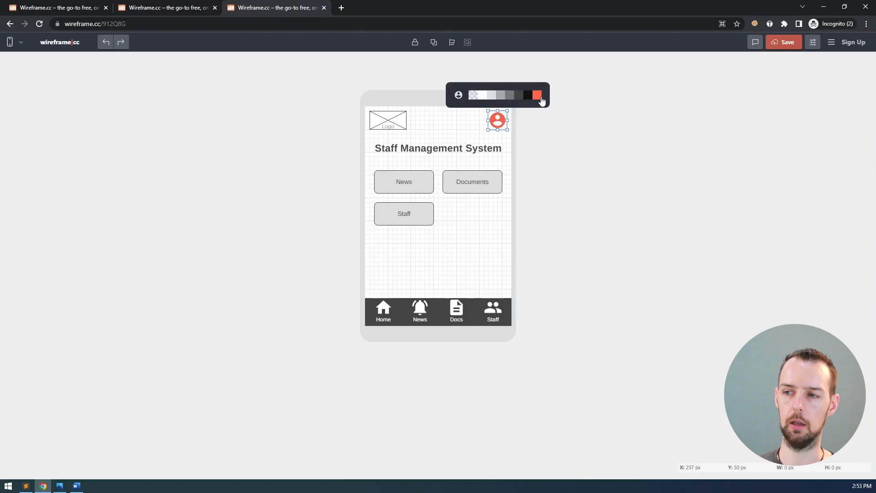
{"action": "left_click", "coordinate": [471, 119]}
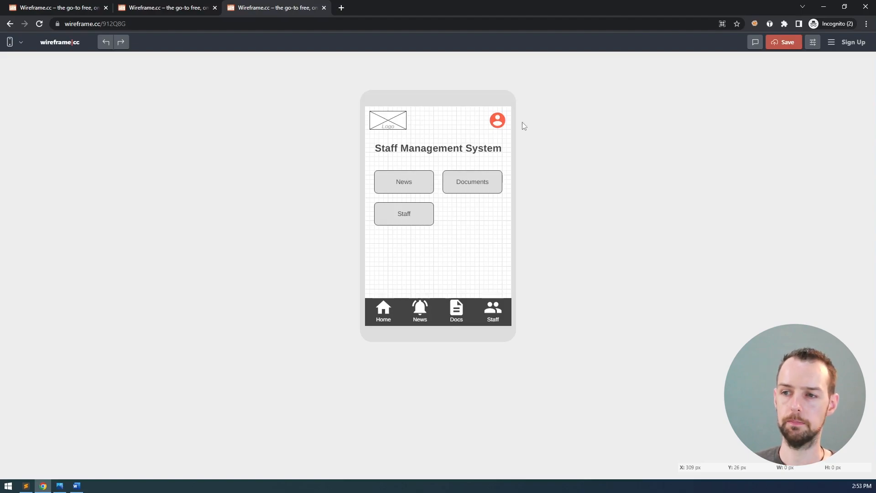
{"action": "left_click", "coordinate": [498, 120]}
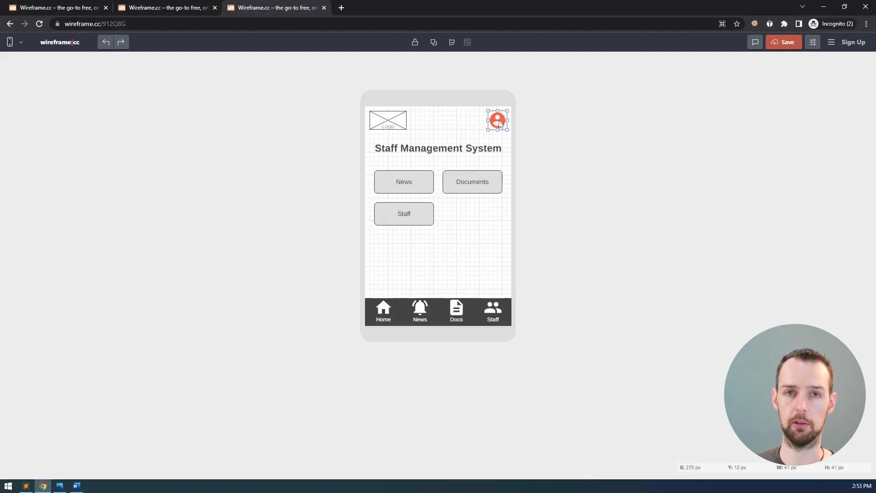
{"action": "left_click", "coordinate": [466, 123]}
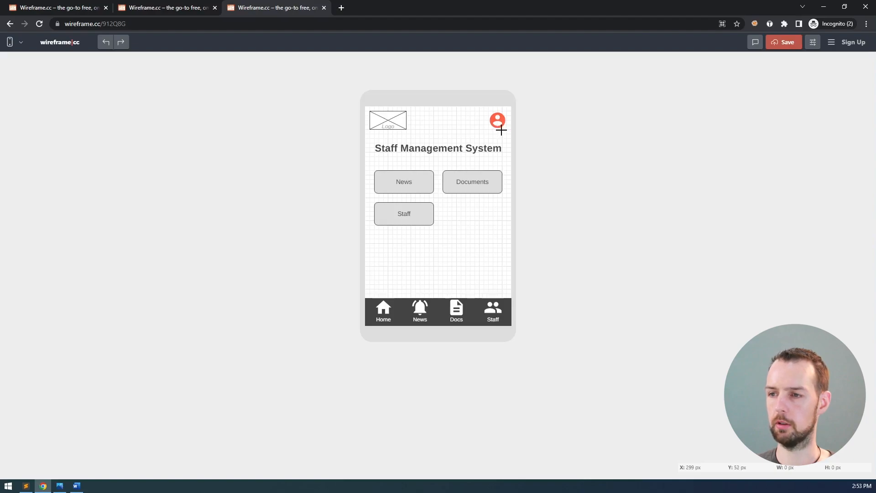
Turn on Snap to grid in the canvas settings
{"action": "mouse_move", "coordinate": [502, 130]}
{"action": "left_mouse_down"}
{"action": "mouse_move", "coordinate": [503, 151]}
{"action": "mouse_move", "coordinate": [470, 171]}
{"action": "mouse_move", "coordinate": [462, 166]}
{"action": "left_mouse_up"}
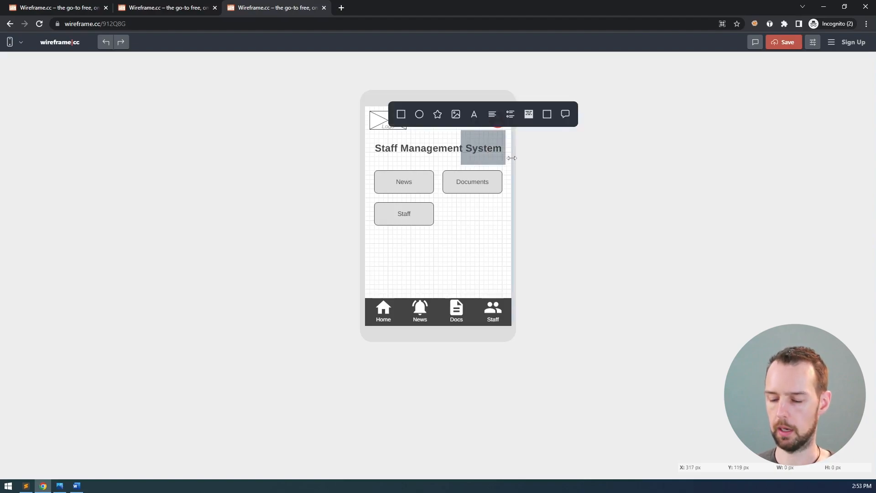
{"action": "left_click", "coordinate": [582, 151]}
{"action": "left_click", "coordinate": [832, 42]}
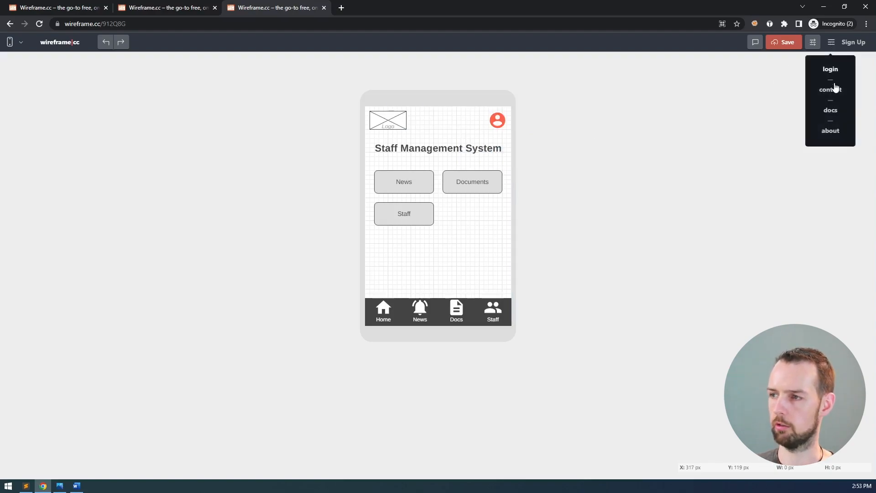
{"action": "left_click", "coordinate": [814, 43]}
{"action": "left_click", "coordinate": [758, 163]}
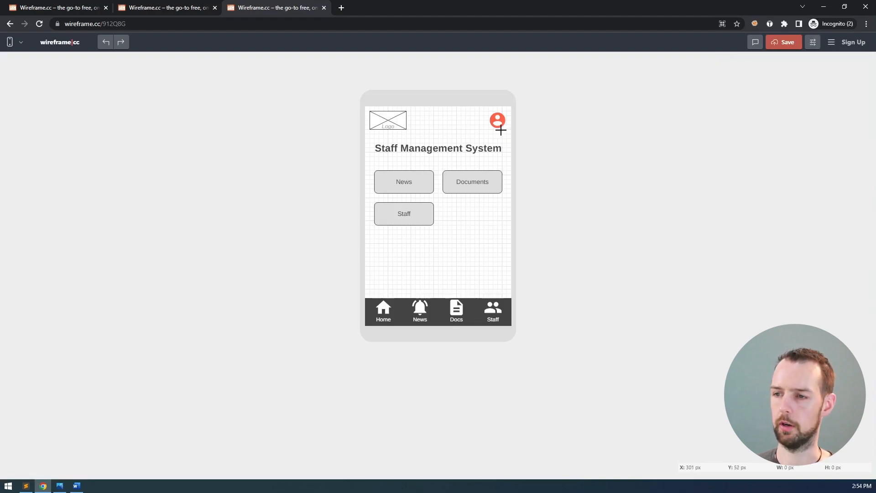
Draw a box just below the red user icon and fill it light grey
{"action": "left_click_drag", "start_coordinate": [505, 129], "coordinate": [437, 170]}
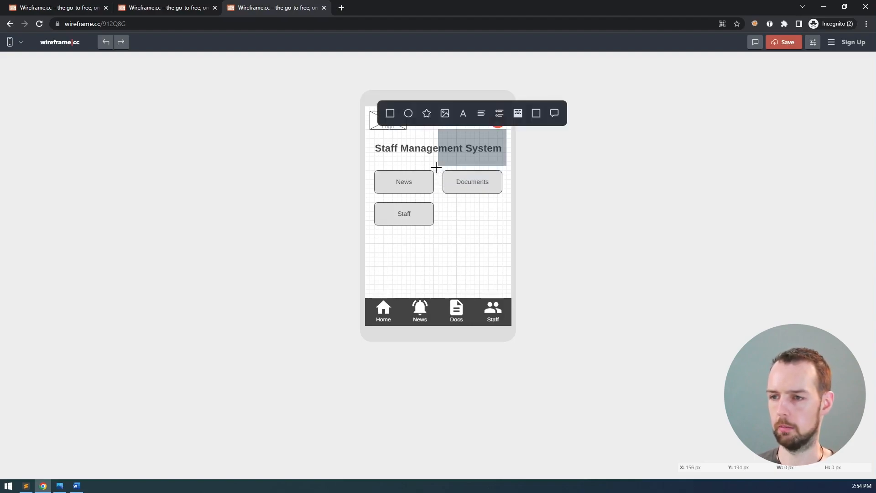
{"action": "left_click", "coordinate": [390, 113]}
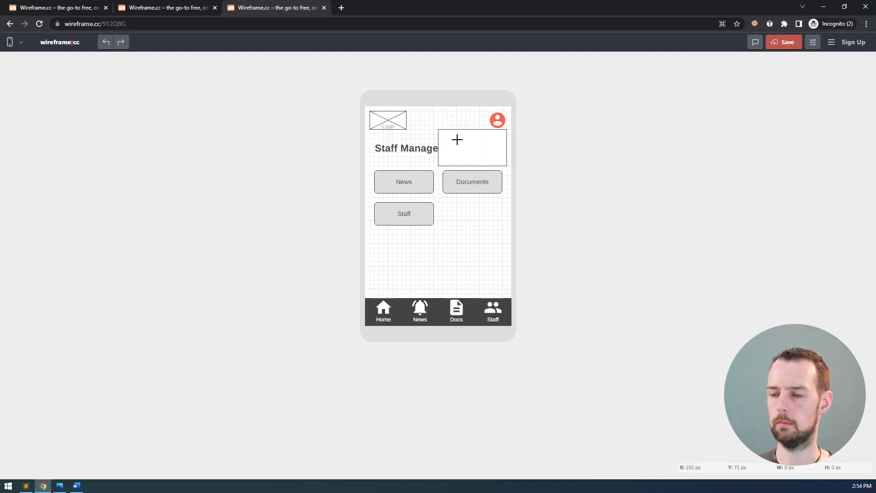
{"action": "left_click", "coordinate": [441, 133]}
{"action": "left_click", "coordinate": [441, 133]}
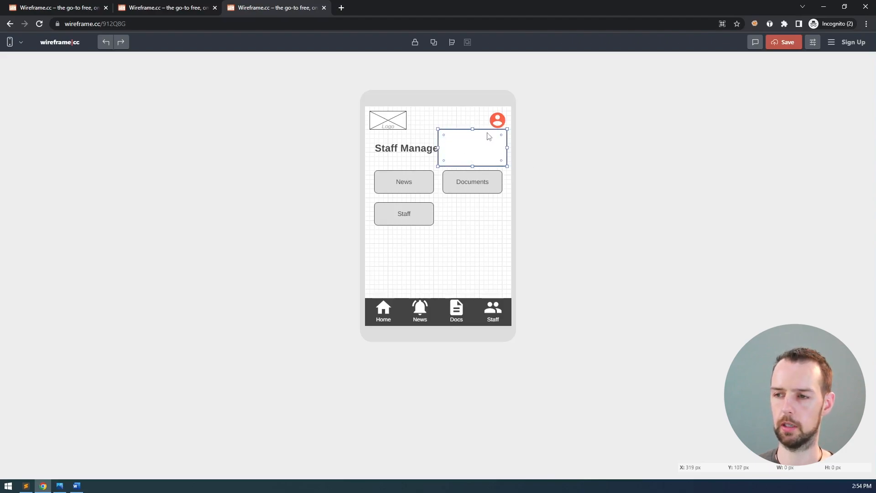
{"action": "left_click", "coordinate": [489, 135]}
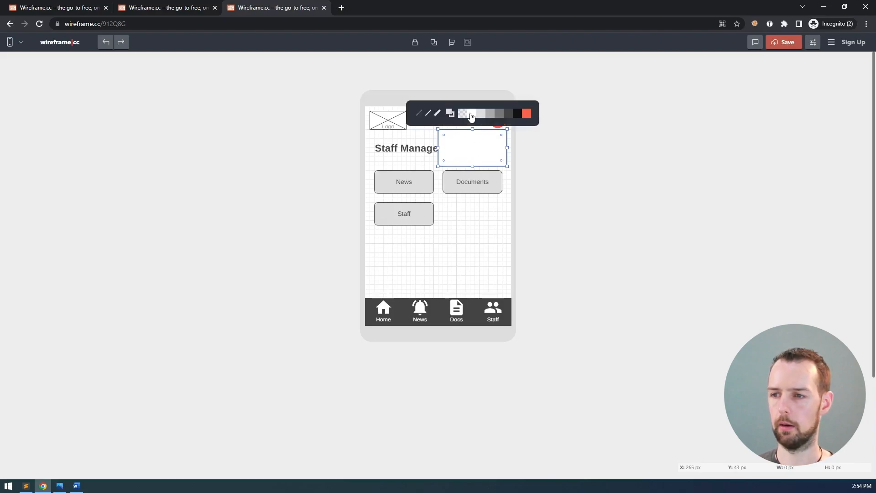
{"action": "left_click", "coordinate": [481, 114]}
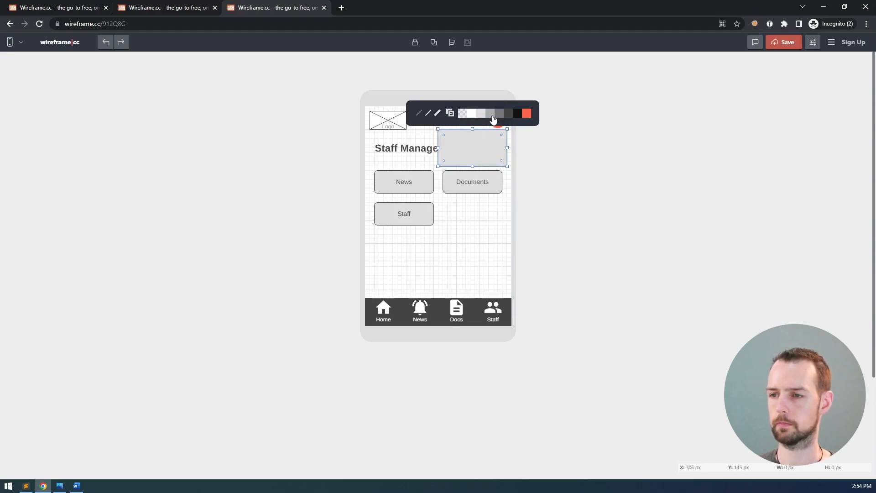
{"action": "left_click", "coordinate": [506, 178]}
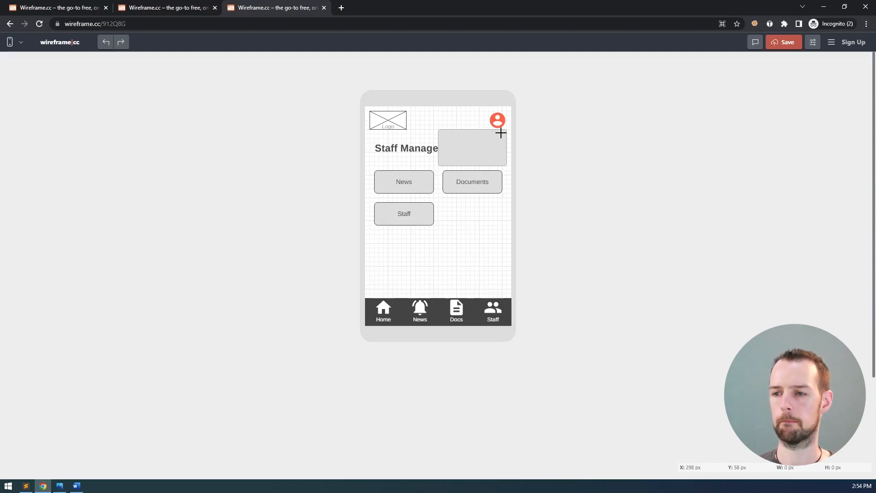
{"action": "left_click", "coordinate": [445, 137]}
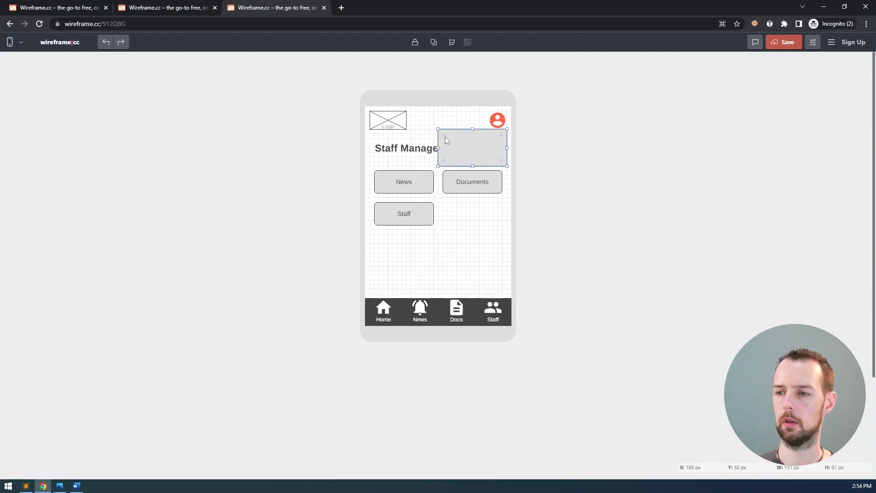
{"action": "double_click", "coordinate": [468, 142]}
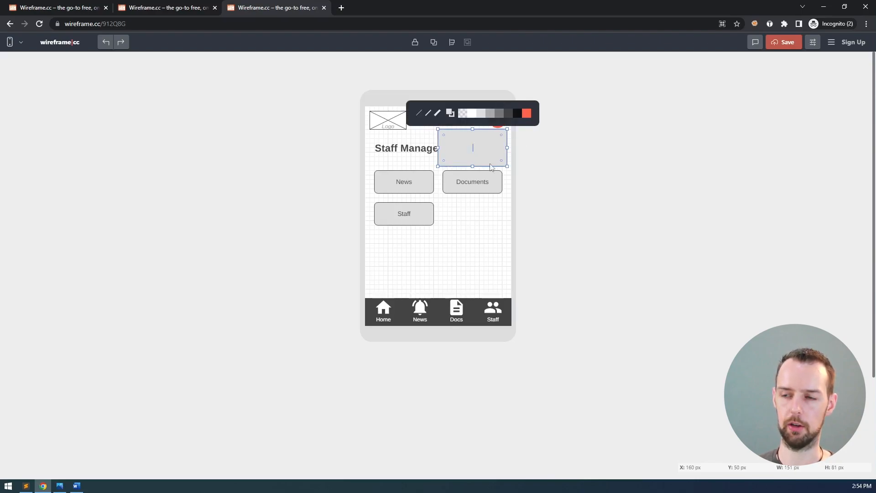
{"action": "left_click", "coordinate": [547, 191]}
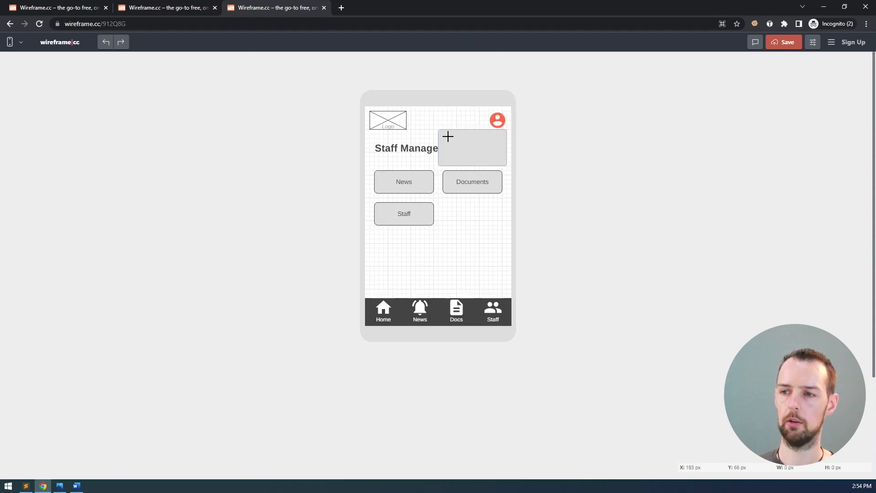
Add a small-font 'View profile' text element inside the grey box, aligned to the grid
{"action": "left_click_drag", "start_coordinate": [446, 136], "coordinate": [497, 149]}
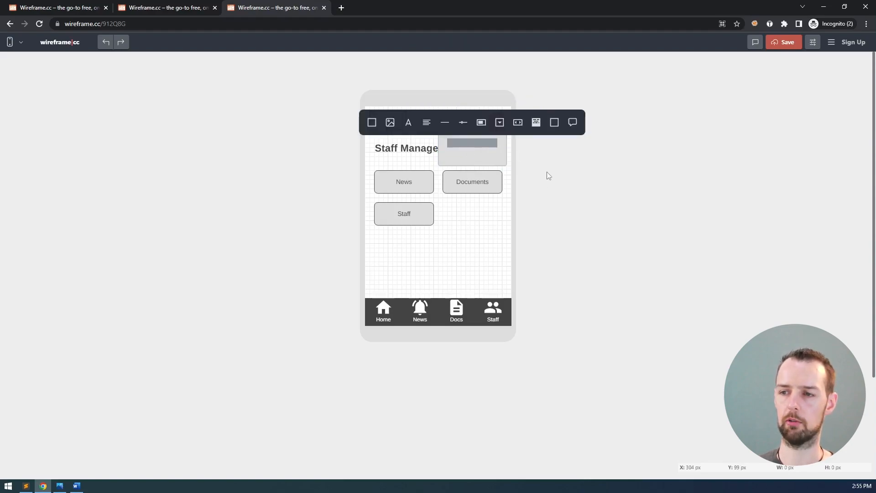
{"action": "left_click", "coordinate": [409, 123]}
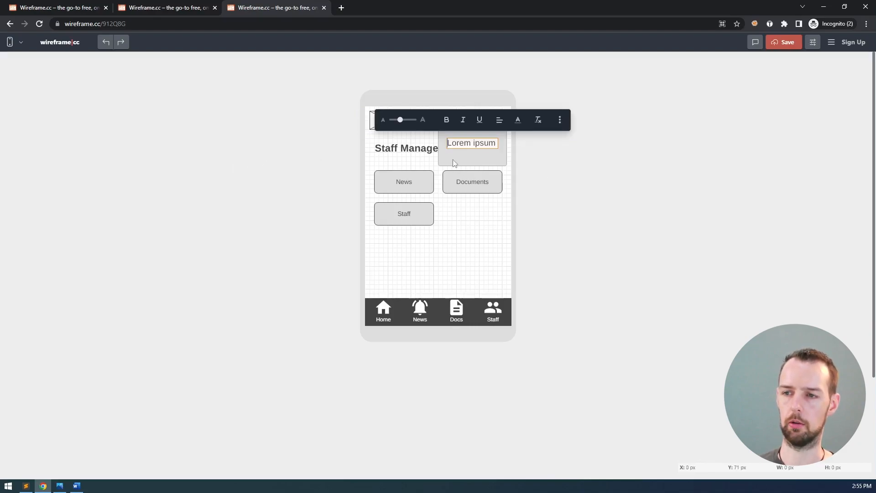
{"action": "type", "text": "View profile"}
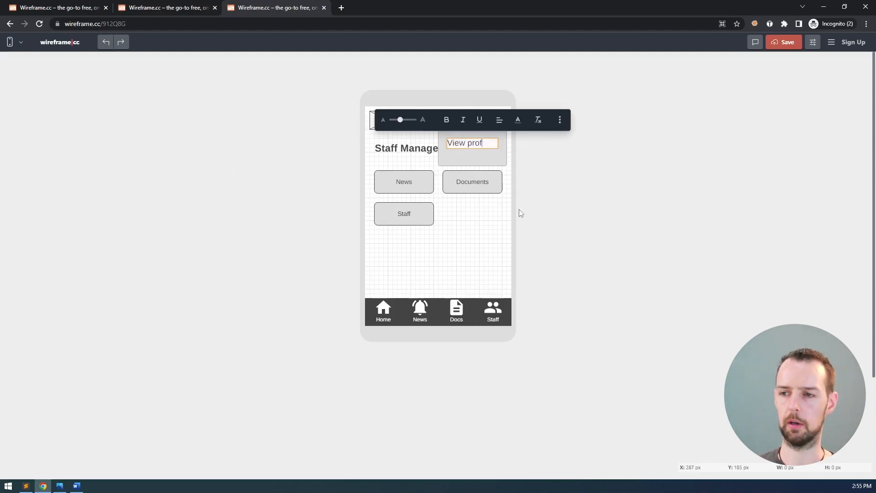
{"action": "key", "text": "ctrl+a"}
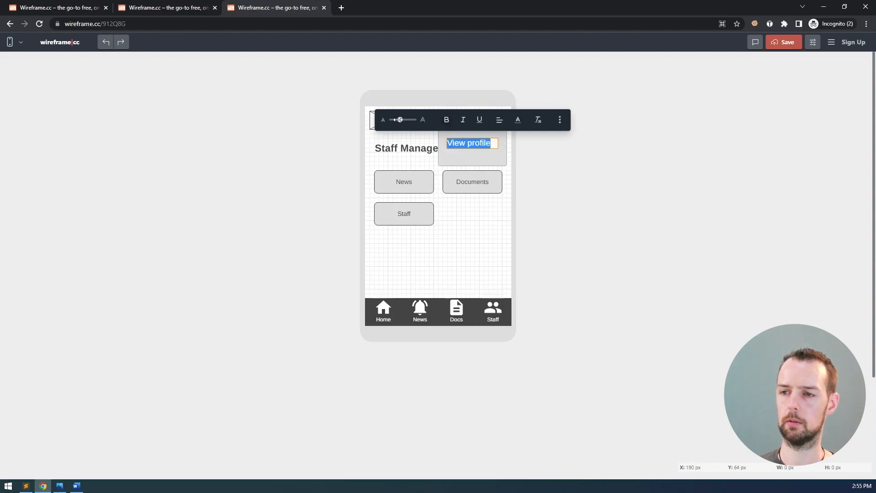
{"action": "left_click_drag", "start_coordinate": [400, 120], "coordinate": [395, 120]}
{"action": "left_click", "coordinate": [539, 156]}
{"action": "left_click", "coordinate": [466, 145]}
{"action": "left_click_drag", "start_coordinate": [464, 142], "coordinate": [463, 141]}
Narrow the grey box from its left side to fit the text
{"action": "left_click", "coordinate": [490, 148]}
{"action": "left_click", "coordinate": [555, 151]}
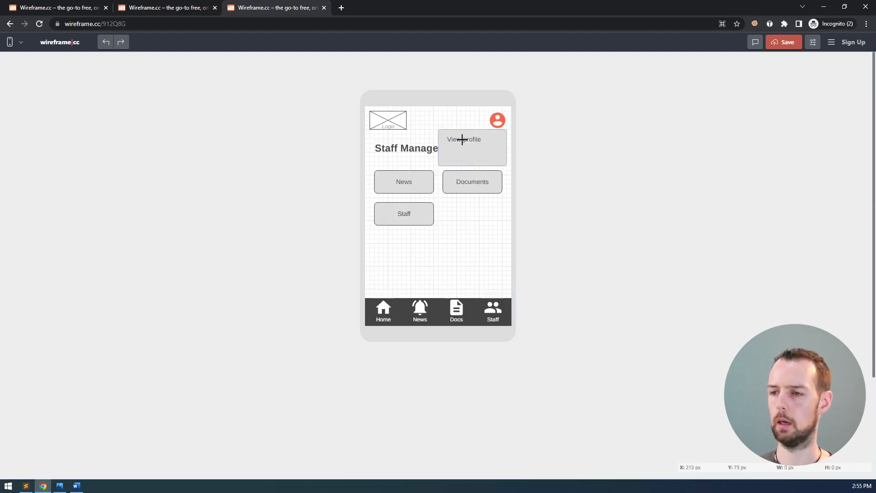
{"action": "left_click", "coordinate": [467, 139]}
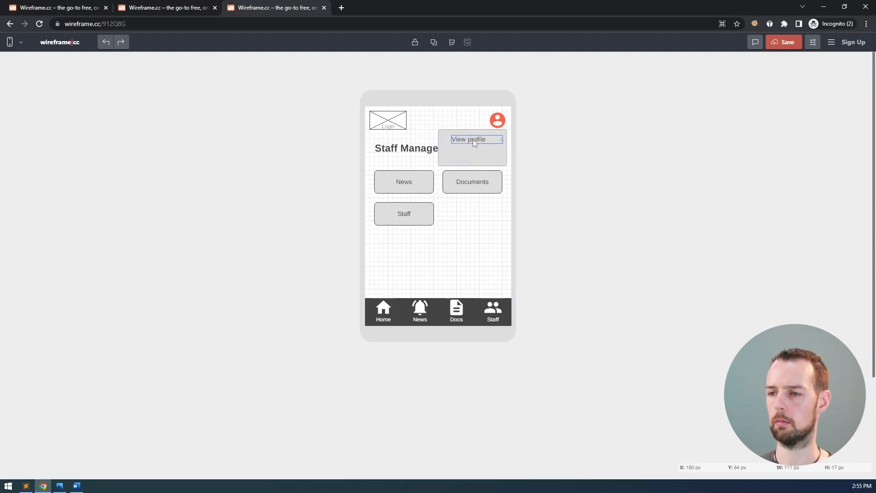
{"action": "left_click", "coordinate": [444, 138]}
{"action": "left_click_drag", "start_coordinate": [439, 148], "coordinate": [447, 147]}
Duplicate the text just below and change the copy to 'Logout'
{"action": "left_click", "coordinate": [475, 144]}
{"action": "key", "text": "ctrl+v"}
{"action": "left_click_drag", "start_coordinate": [467, 141], "coordinate": [465, 153]}
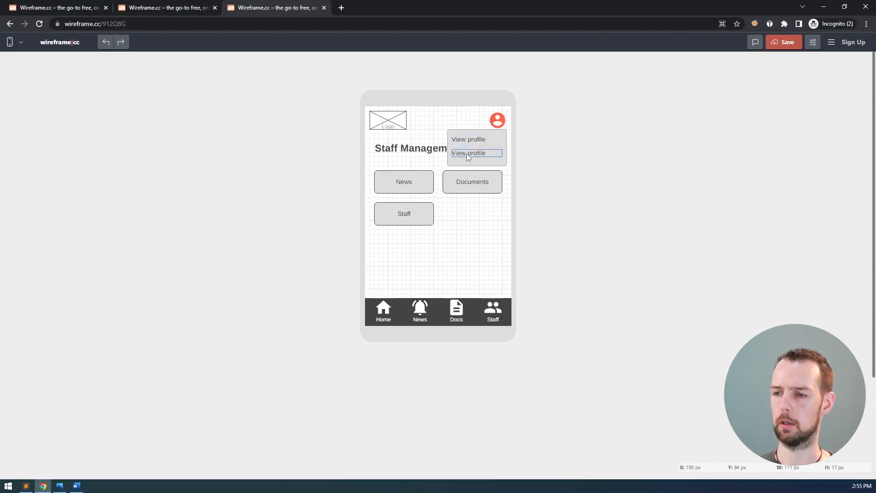
{"action": "double_click", "coordinate": [458, 153]}
{"action": "type", "text": "Logout"}
{"action": "left_click", "coordinate": [534, 161]}
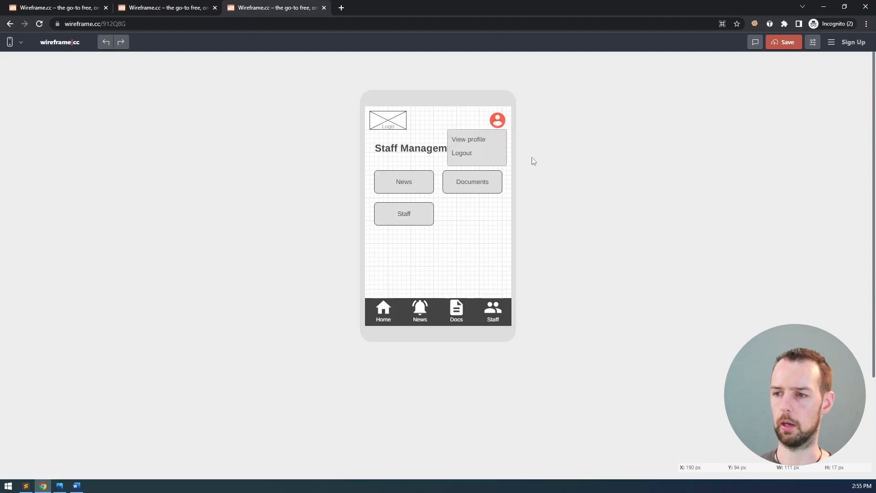
Slightly adjust the size of the dropdown box
{"action": "left_click", "coordinate": [501, 162]}
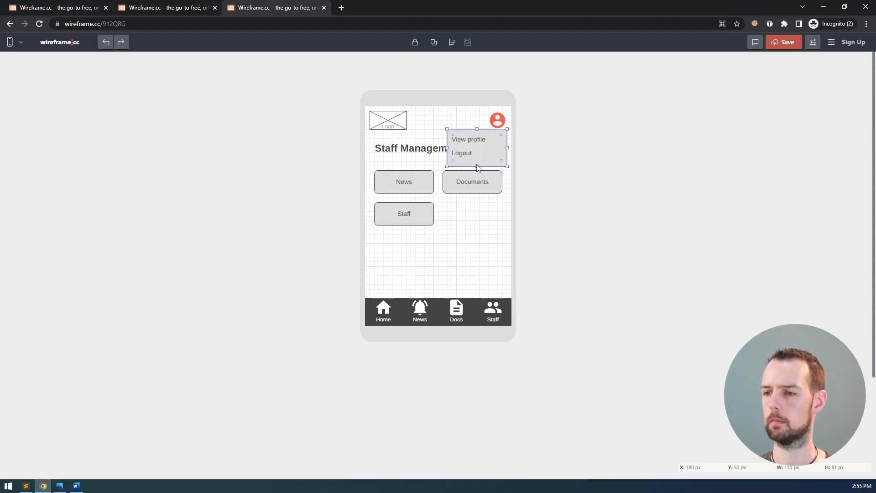
{"action": "left_click_drag", "start_coordinate": [477, 166], "coordinate": [477, 166]}
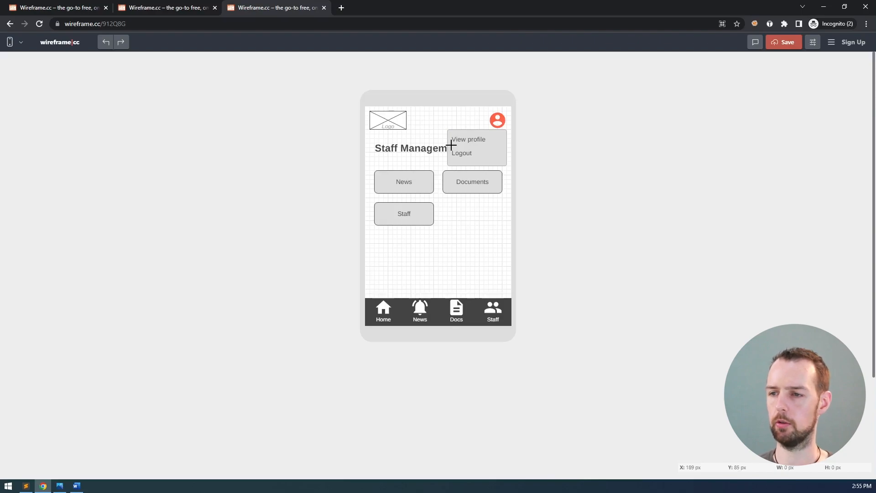
{"action": "left_click_drag", "start_coordinate": [511, 149], "coordinate": [502, 146]}
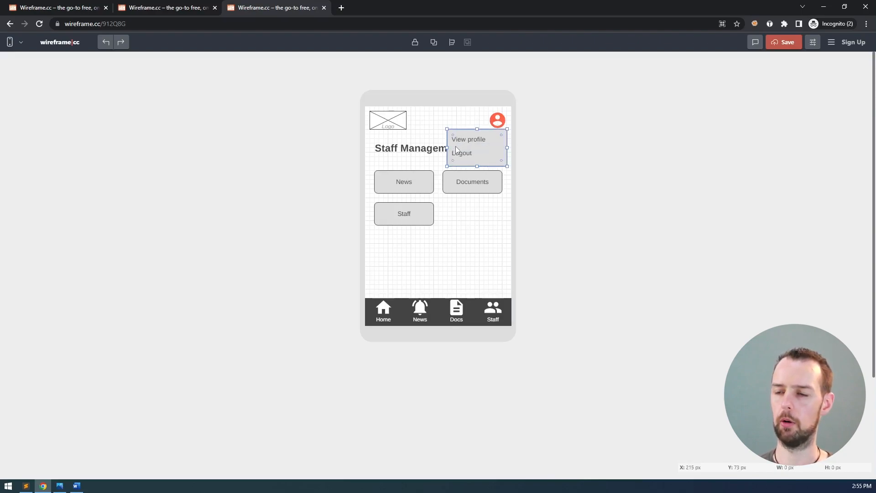
{"action": "left_click", "coordinate": [550, 215]}
Add a horizontal divider line between View profile and Logout
{"action": "left_click_drag", "start_coordinate": [452, 120], "coordinate": [511, 130]}
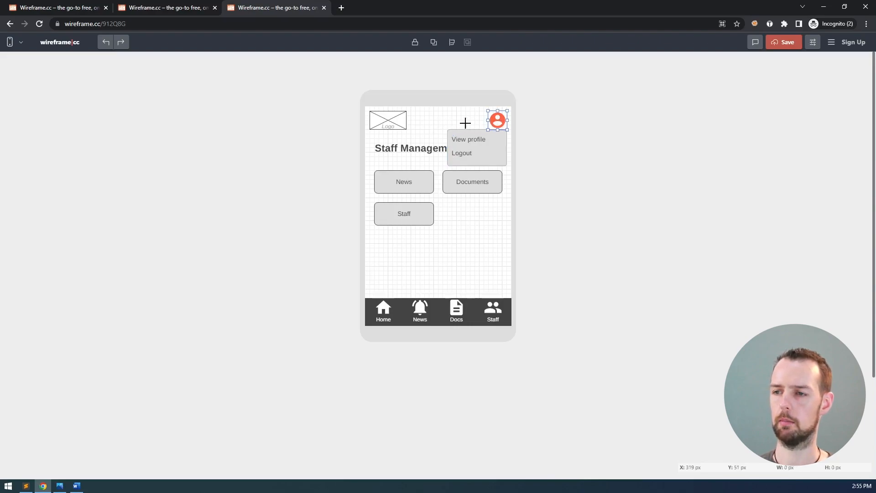
{"action": "left_click_drag", "start_coordinate": [428, 118], "coordinate": [490, 123]}
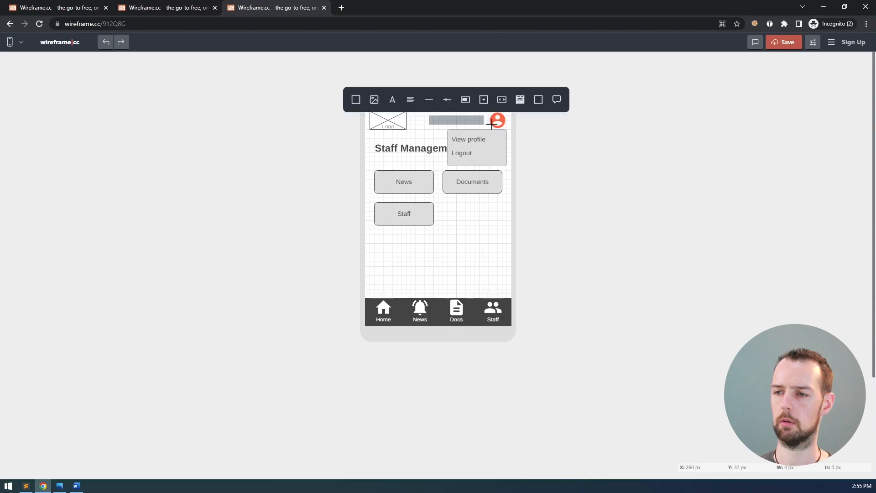
{"action": "left_click", "coordinate": [429, 100]}
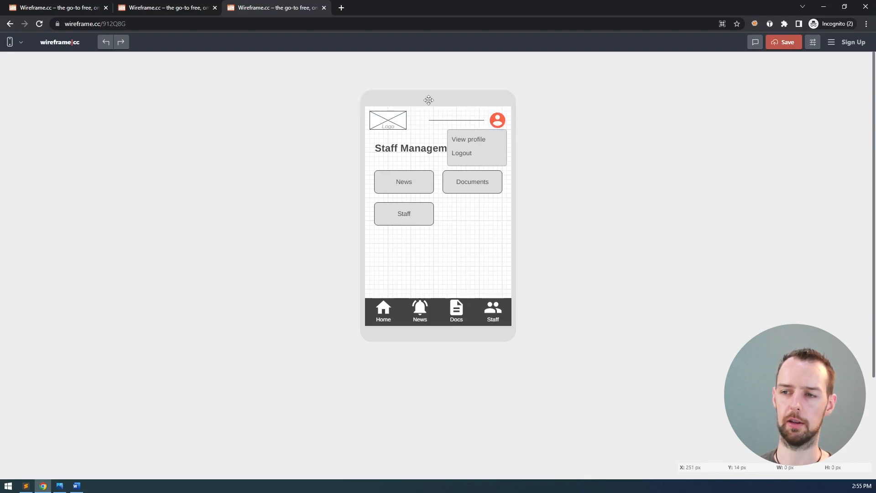
{"action": "left_click_drag", "start_coordinate": [459, 120], "coordinate": [492, 146]}
{"action": "left_click", "coordinate": [481, 148]}
{"action": "left_click", "coordinate": [478, 147]}
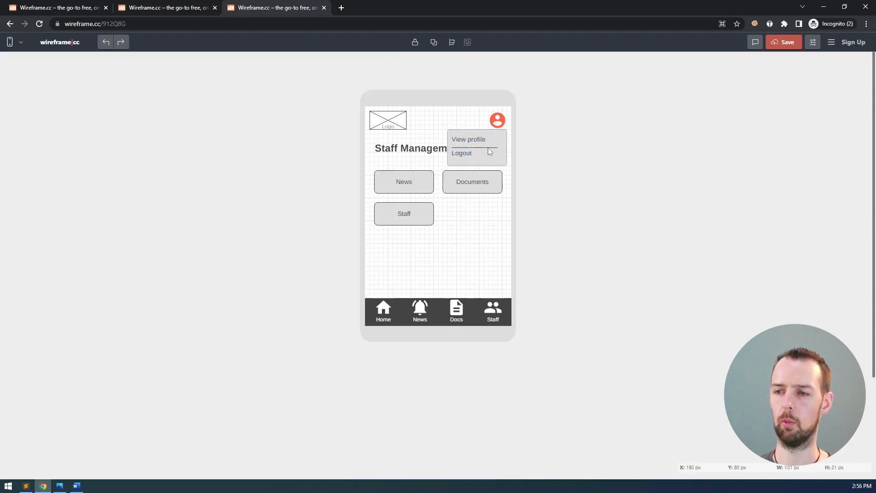
{"action": "left_click", "coordinate": [487, 147]}
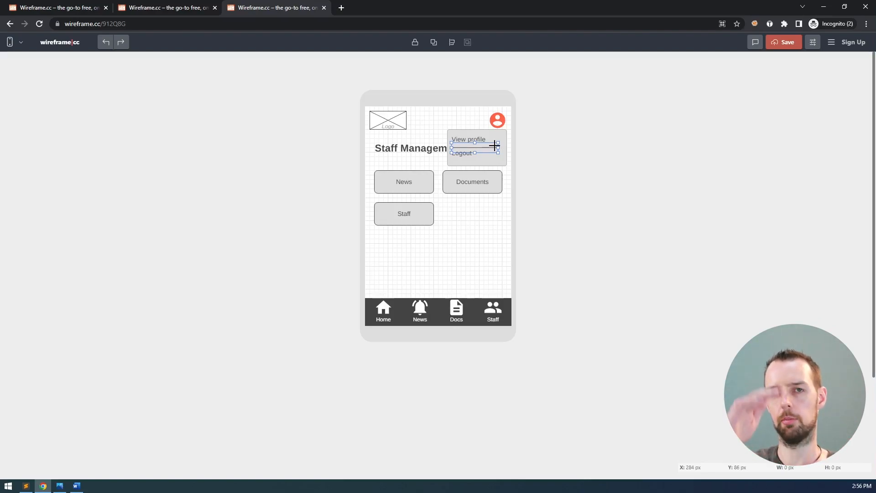
{"action": "left_click", "coordinate": [558, 194]}
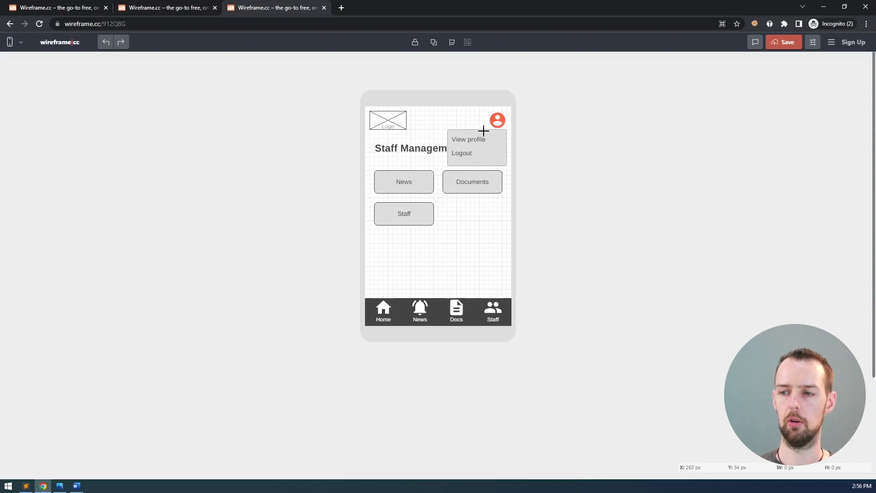
Compare the two Home wireframe versions in their browser tabs
{"action": "left_click", "coordinate": [169, 10]}
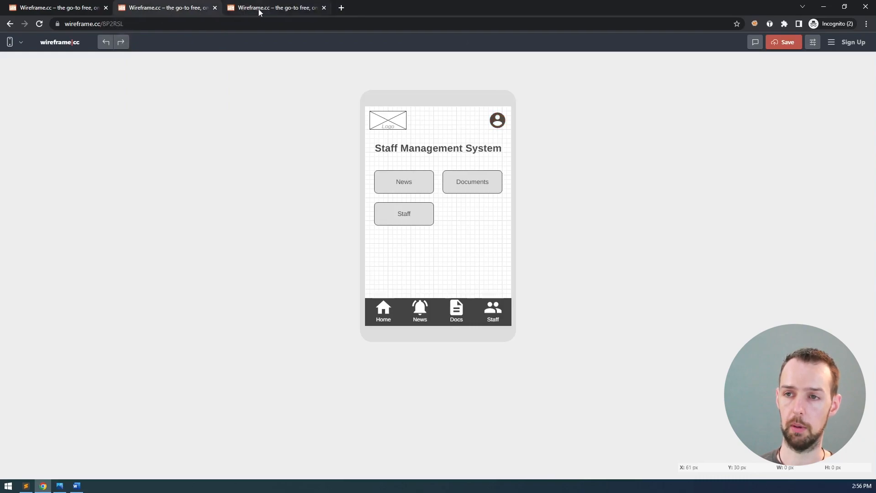
{"action": "left_click", "coordinate": [259, 9]}
{"action": "left_click", "coordinate": [179, 9]}
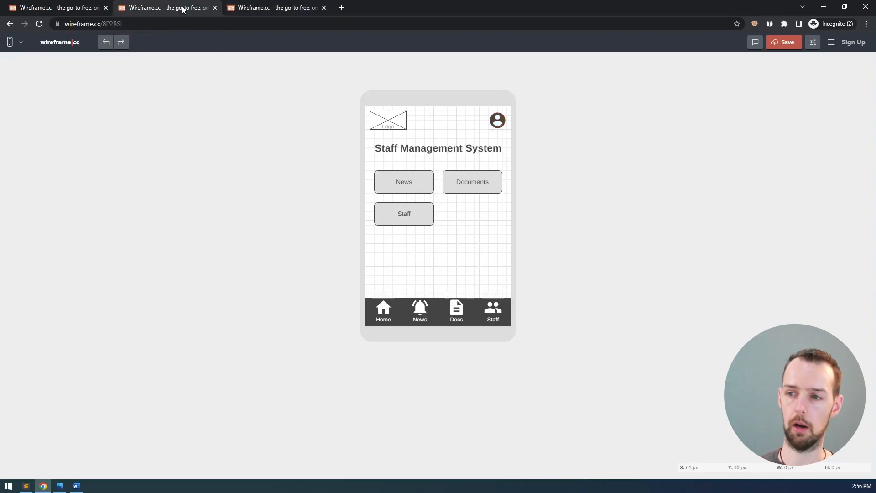
{"action": "left_click", "coordinate": [258, 7]}
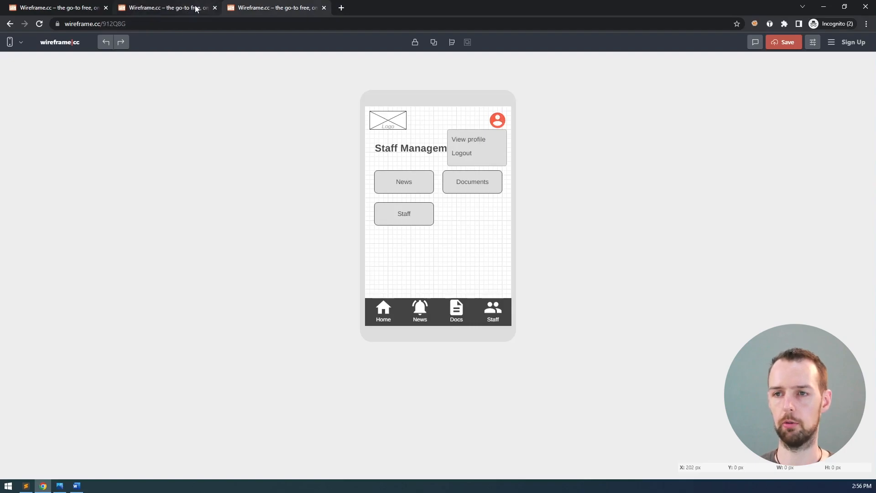
{"action": "left_click", "coordinate": [196, 8]}
{"action": "left_click", "coordinate": [259, 9]}
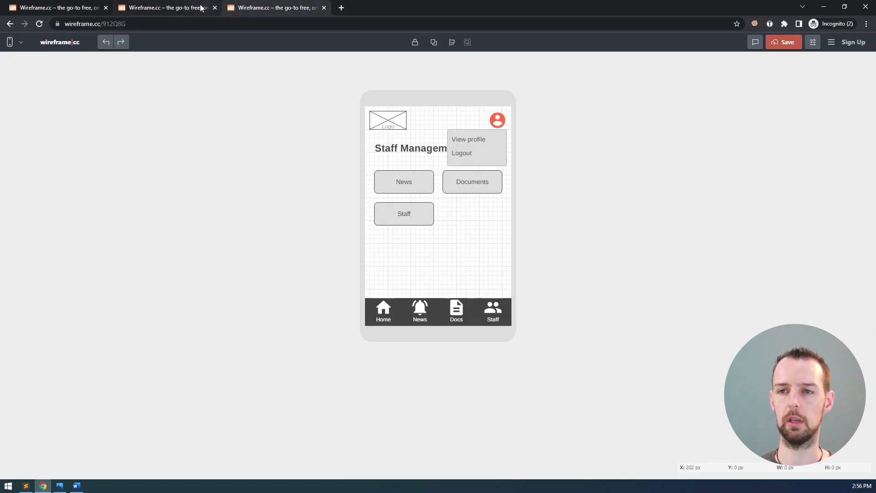
{"action": "left_click", "coordinate": [201, 7]}
{"action": "left_click", "coordinate": [267, 9]}
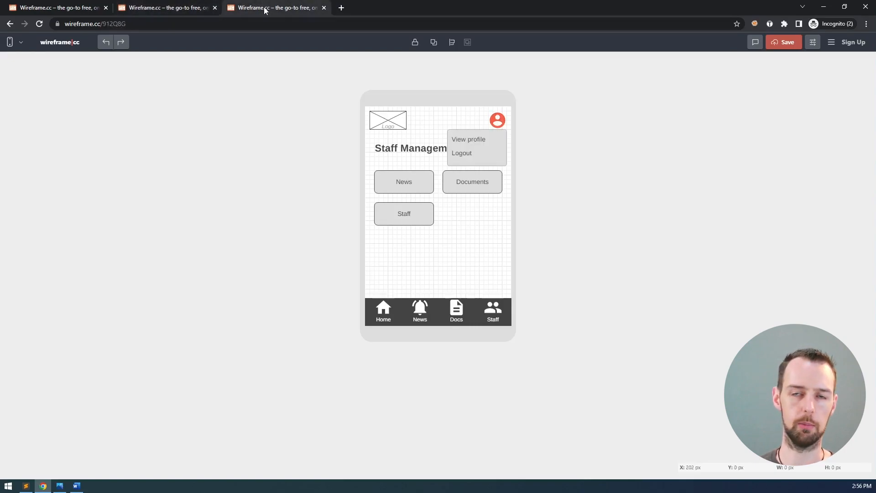
On the Home wireframe without the dropdown, hide the grid and snip the phone frame
{"action": "left_click", "coordinate": [190, 10]}
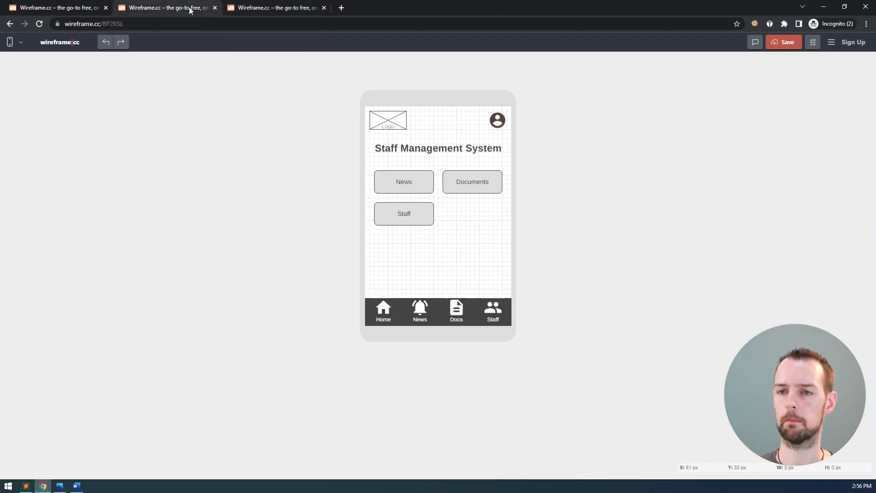
{"action": "left_click", "coordinate": [813, 43]}
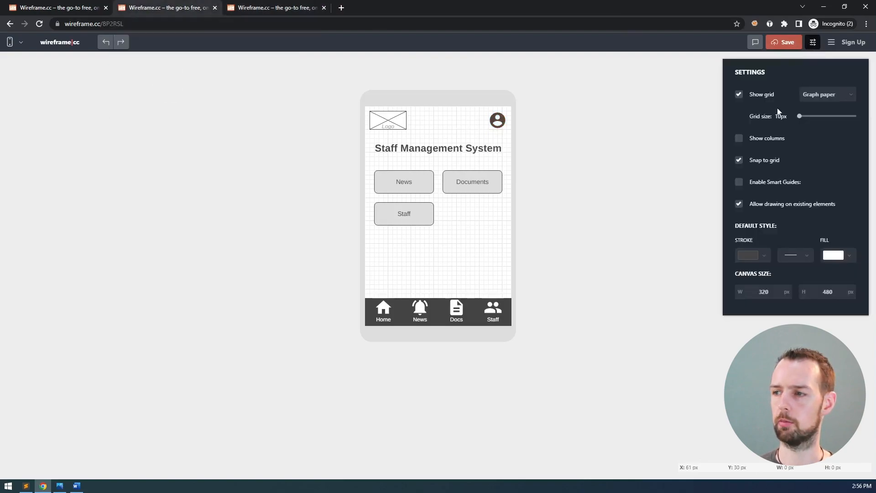
{"action": "left_click", "coordinate": [757, 96]}
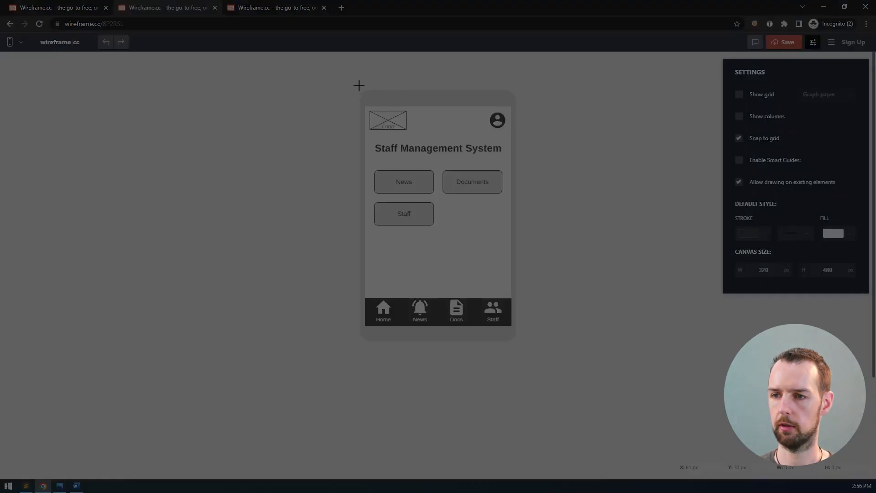
{"action": "left_click_drag", "start_coordinate": [358, 86], "coordinate": [518, 344]}
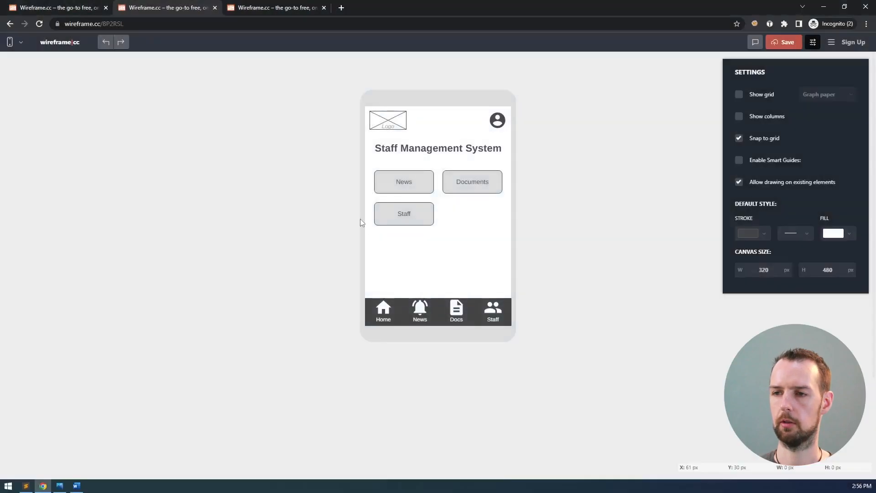
In Word, paste the plain Home wireframe screenshot under the Home URL
{"action": "key", "text": "alt+Tab"}
{"action": "scroll", "coordinate": [351, 157], "scroll_direction": "up", "scroll_amount": 7}
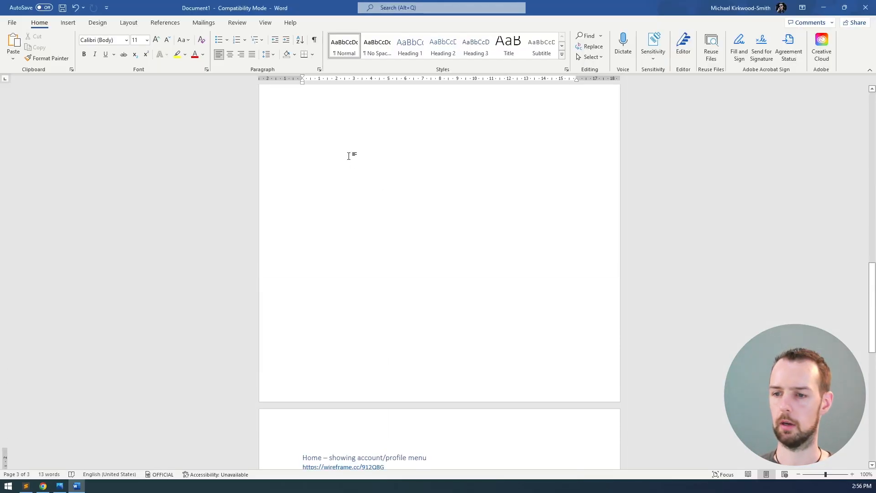
{"action": "left_click", "coordinate": [346, 133]}
{"action": "key", "text": "ctrl+v"}
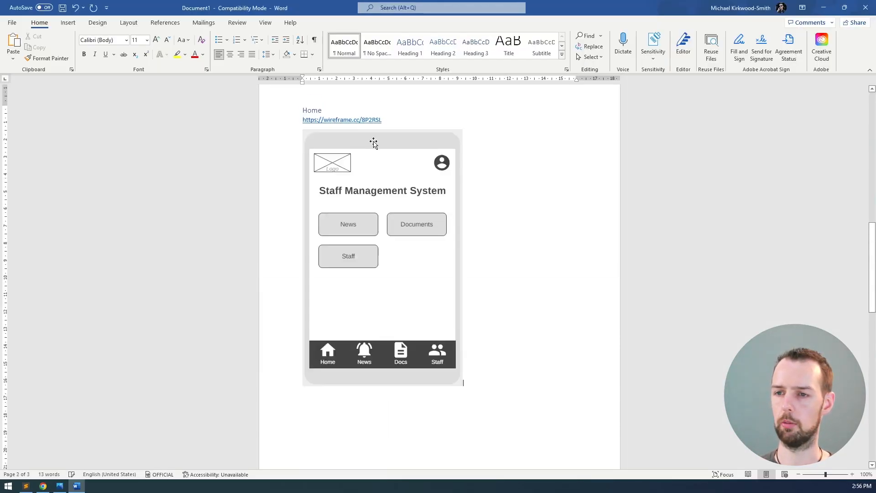
{"action": "scroll", "coordinate": [459, 231], "scroll_direction": "down", "scroll_amount": 9}
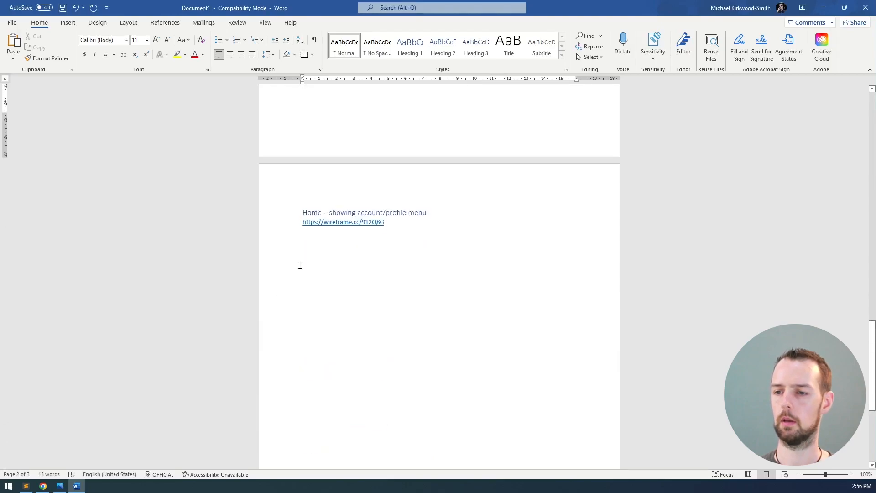
{"action": "left_click", "coordinate": [385, 240]}
{"action": "key", "text": "alt+Tab"}
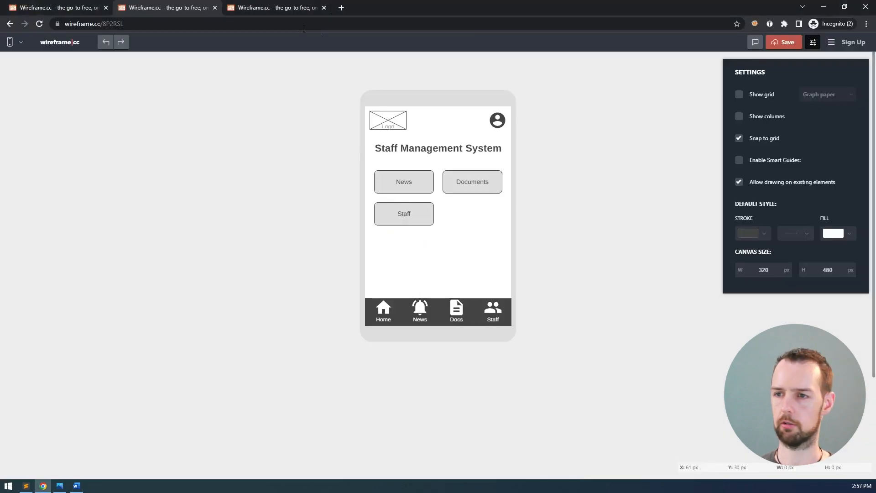
On the dropdown version, hide the grid and snip the phone frame with its profile menu
{"action": "left_click", "coordinate": [290, 12]}
{"action": "left_click", "coordinate": [813, 42]}
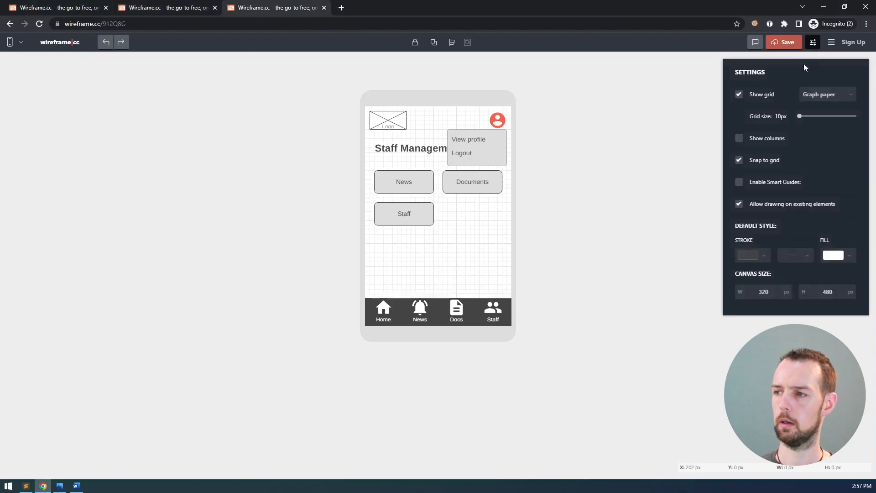
{"action": "left_click", "coordinate": [739, 94]}
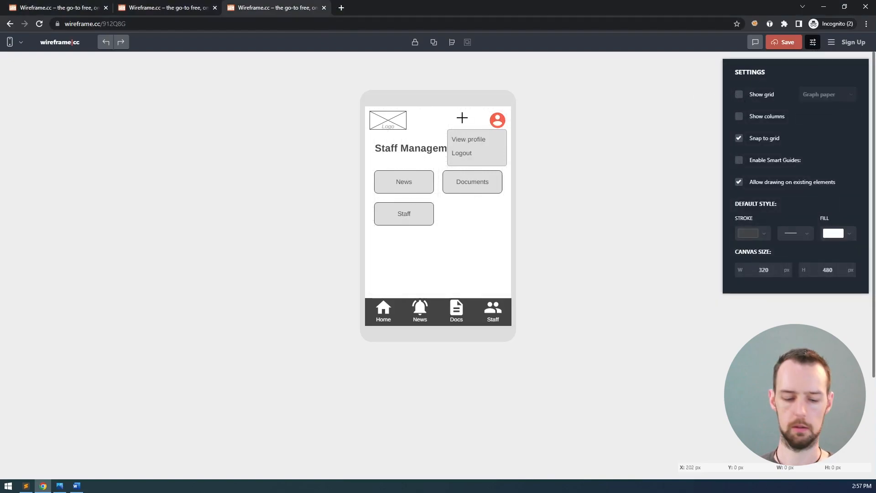
{"action": "key", "text": "super+shift+s"}
{"action": "left_click_drag", "start_coordinate": [358, 86], "coordinate": [520, 346]}
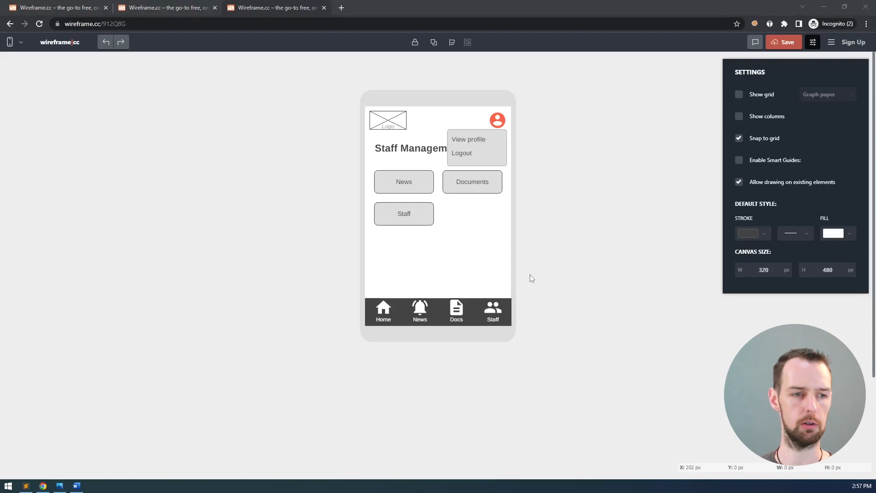
{"action": "key", "text": "alt+Tab"}
Paste the dropdown screenshot under the profile-menu URL, review the document, then show the storyboard
{"action": "key", "text": "ctrl+v"}
{"action": "scroll", "coordinate": [521, 269], "scroll_direction": "down", "scroll_amount": 3}
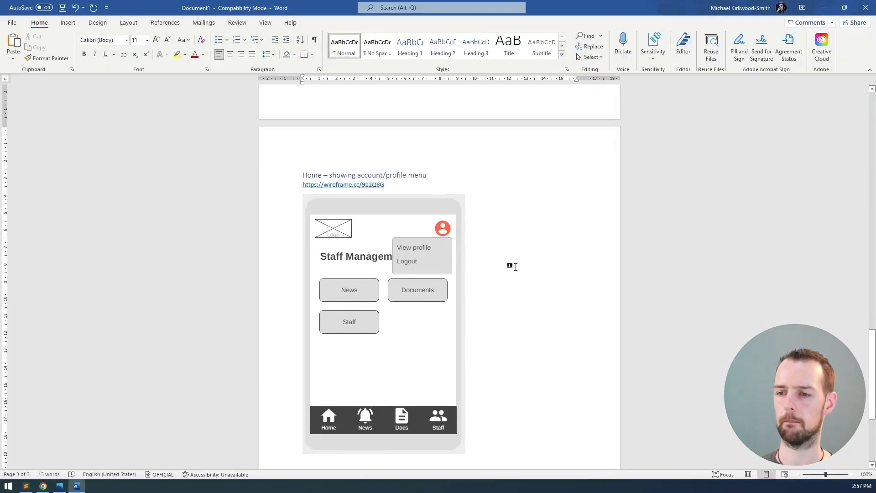
{"action": "scroll", "coordinate": [516, 265], "scroll_direction": "down", "scroll_amount": 5}
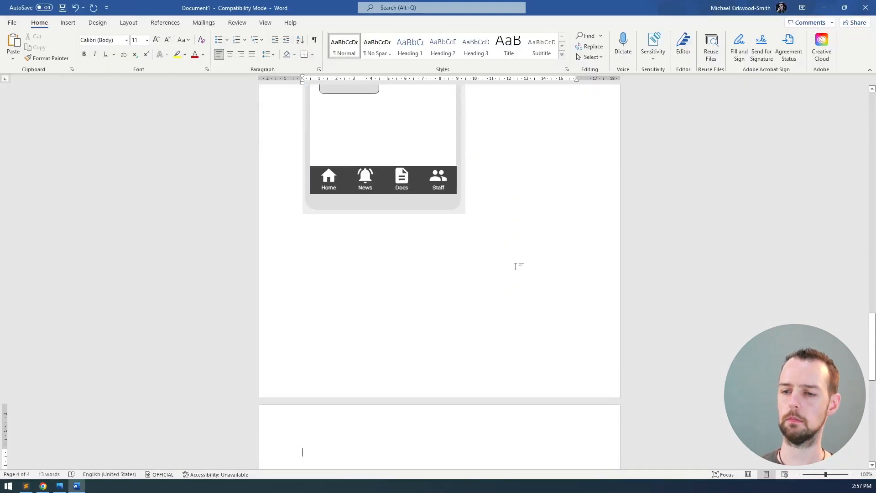
{"action": "scroll", "coordinate": [546, 227], "scroll_direction": "down", "scroll_amount": 10}
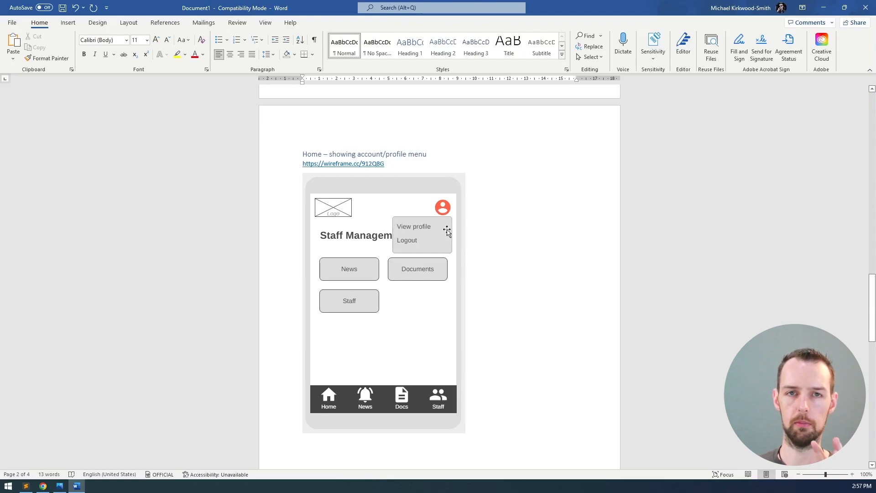
{"action": "scroll", "coordinate": [532, 210], "scroll_direction": "down", "scroll_amount": 5}
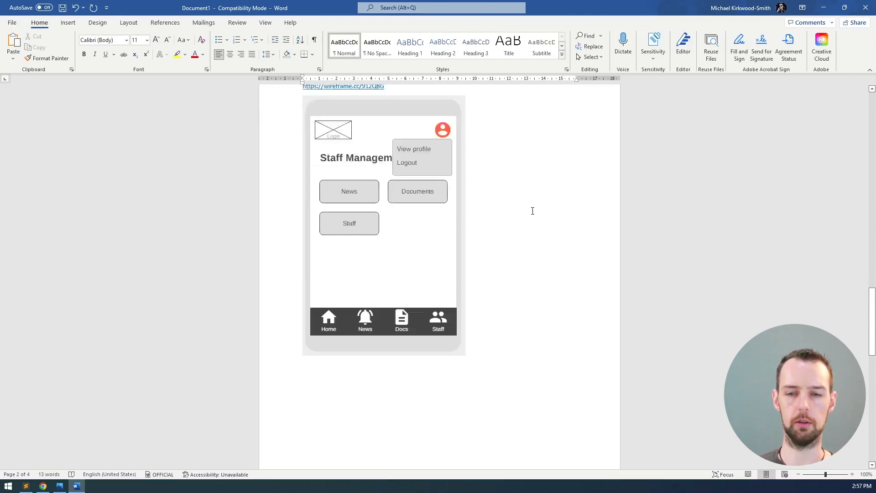
{"action": "scroll", "coordinate": [532, 210], "scroll_direction": "up", "scroll_amount": 3}
{"action": "scroll", "coordinate": [532, 211], "scroll_direction": "up", "scroll_amount": 1}
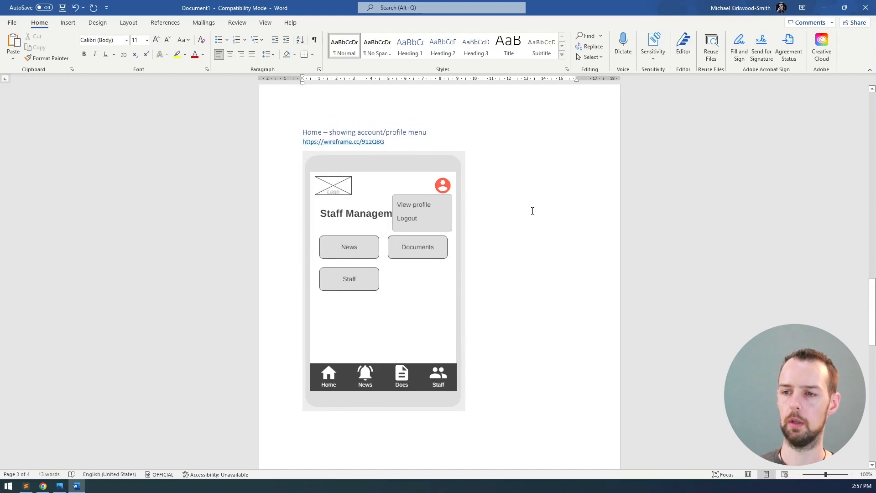
{"action": "scroll", "coordinate": [532, 210], "scroll_direction": "down", "scroll_amount": 20}
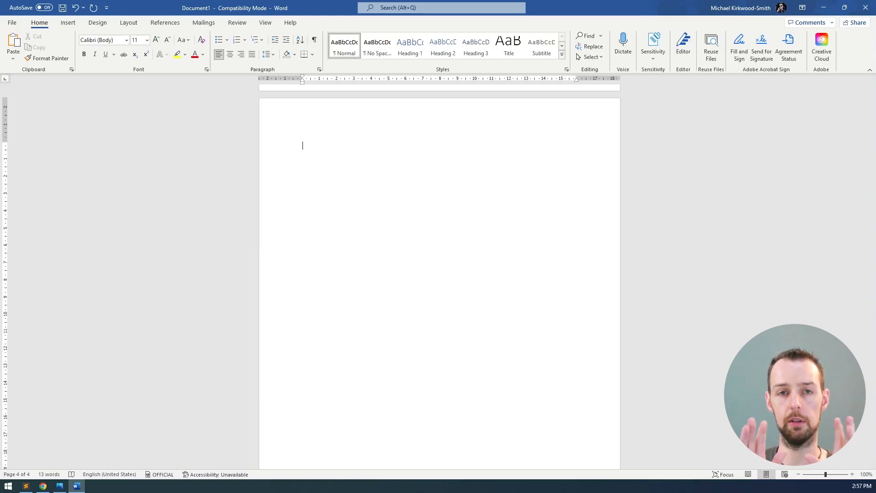
{"action": "key", "text": "alt+Tab"}
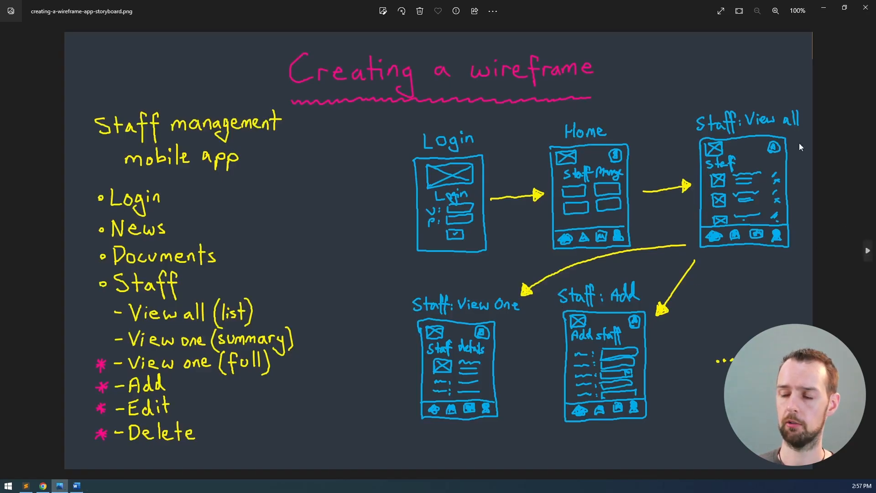